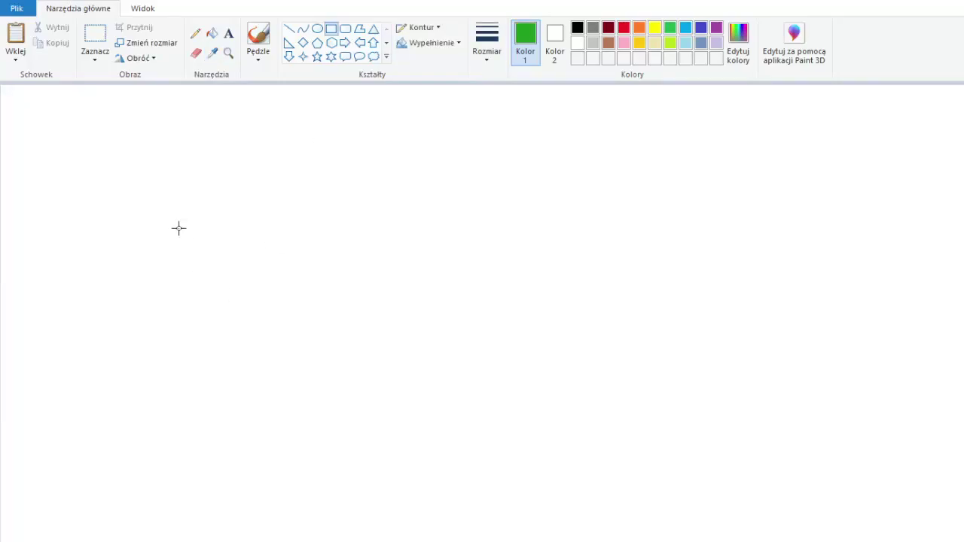
Step: Draw a bar from a rectangle and an oval and fill it solid green
drag(175, 220, 454, 306)
drag(443, 220, 484, 304)
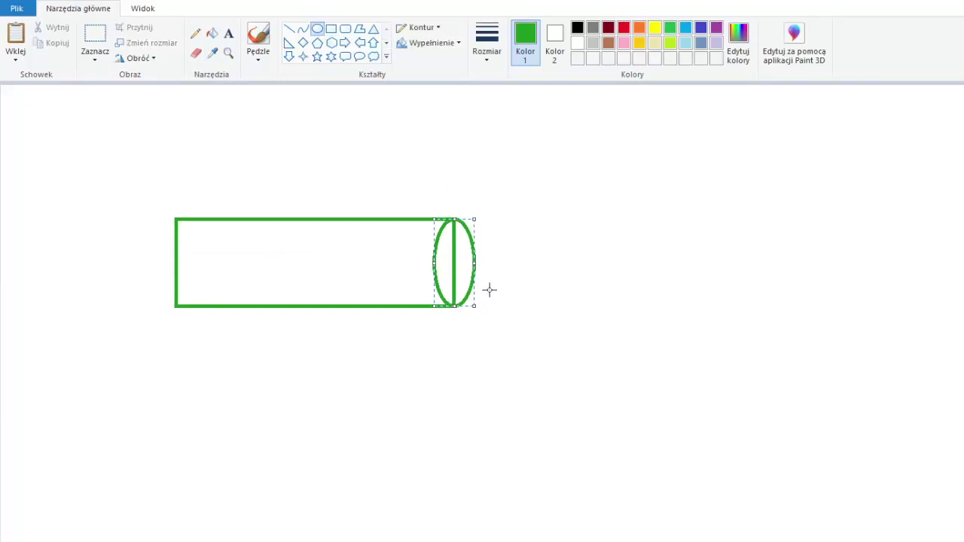
click(212, 33)
click(315, 262)
Step: Draw a slanted orange line, copy it to the right, and join their tops with a curve
click(289, 29)
click(213, 53)
click(549, 148)
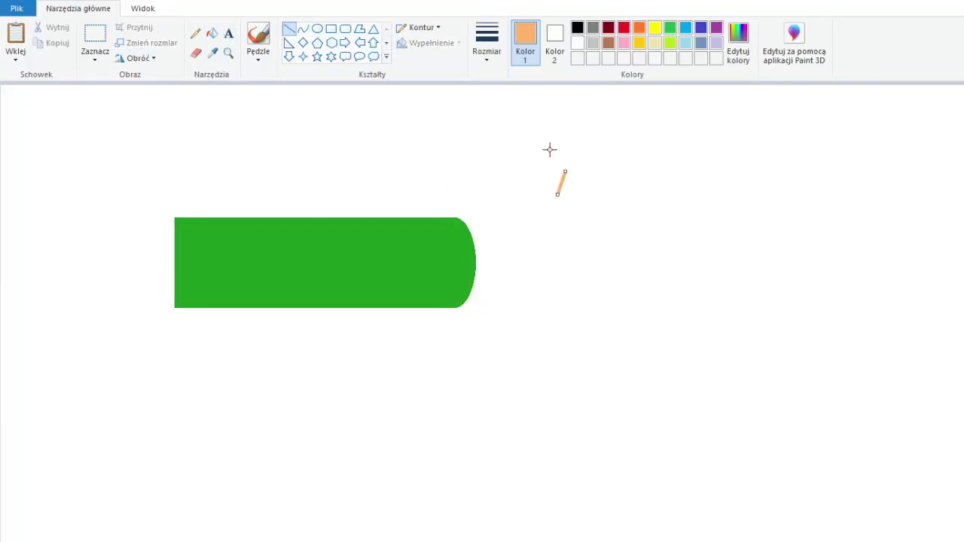
drag(541, 186, 531, 213)
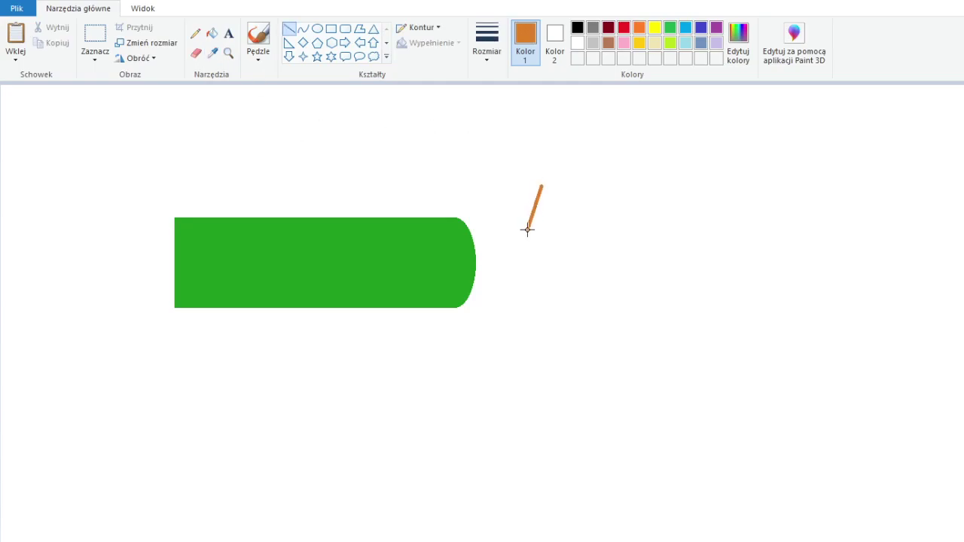
click(95, 33)
drag(514, 161, 562, 252)
drag(551, 214, 600, 222)
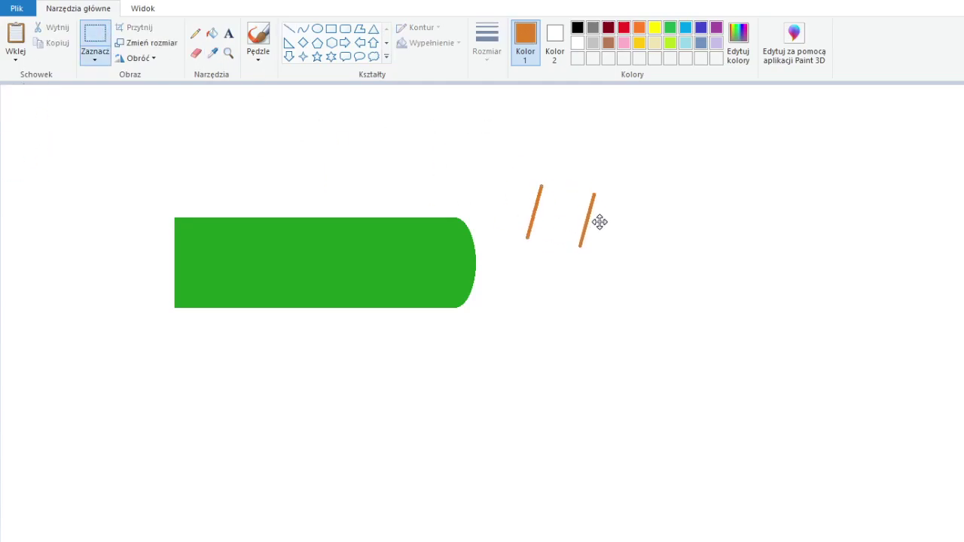
click(303, 28)
drag(540, 186, 592, 193)
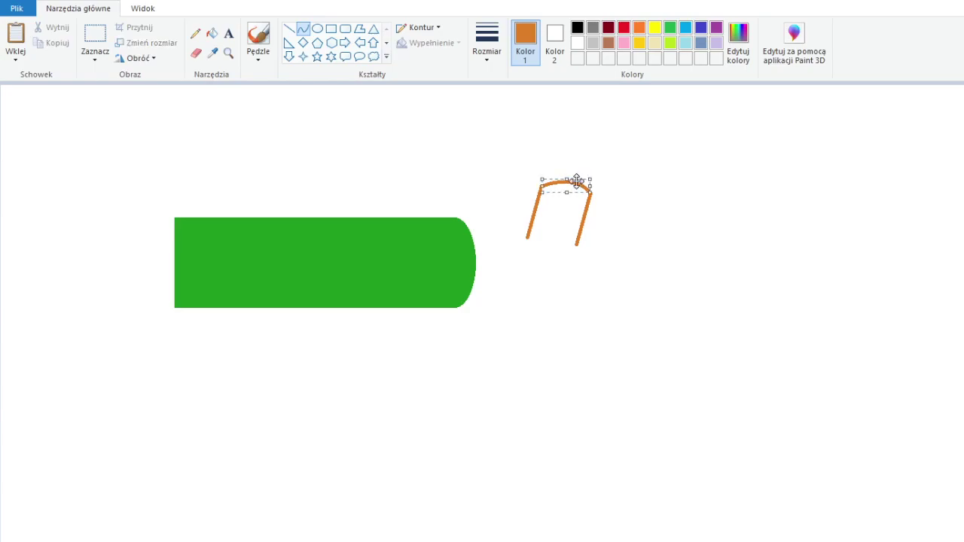
Step: Copy the arc and panes to build a 2×2 grid of wavy orange panes
click(95, 34)
mouse_move(564, 153)
mouse_down()
mouse_move(577, 239)
mouse_move(629, 179)
mouse_move(581, 178)
mouse_up()
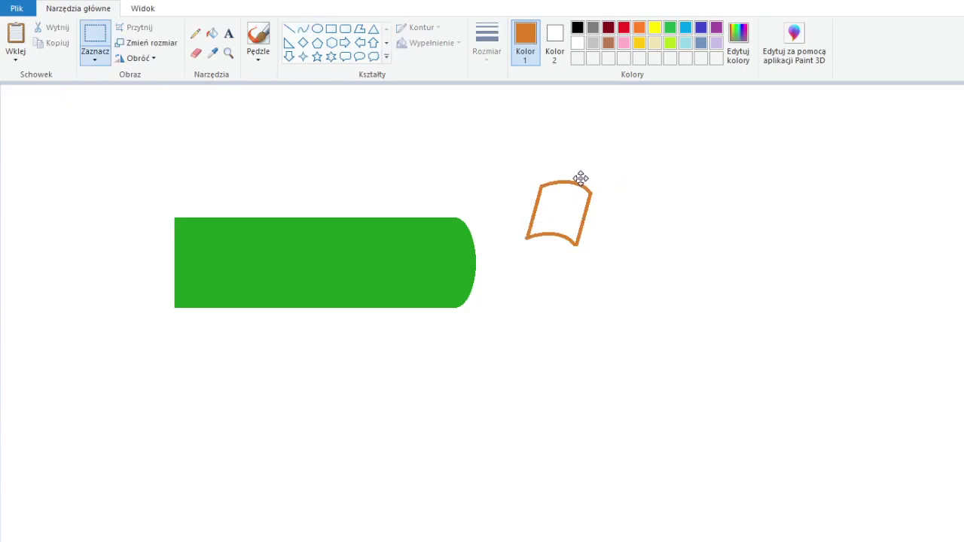
drag(508, 159, 606, 254)
drag(574, 211, 555, 271)
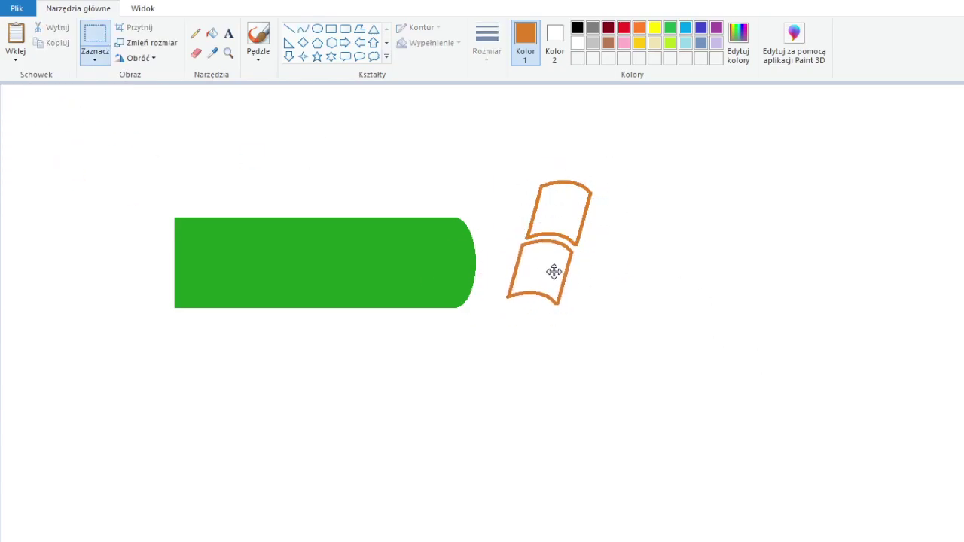
drag(626, 164, 501, 332)
drag(587, 225, 639, 234)
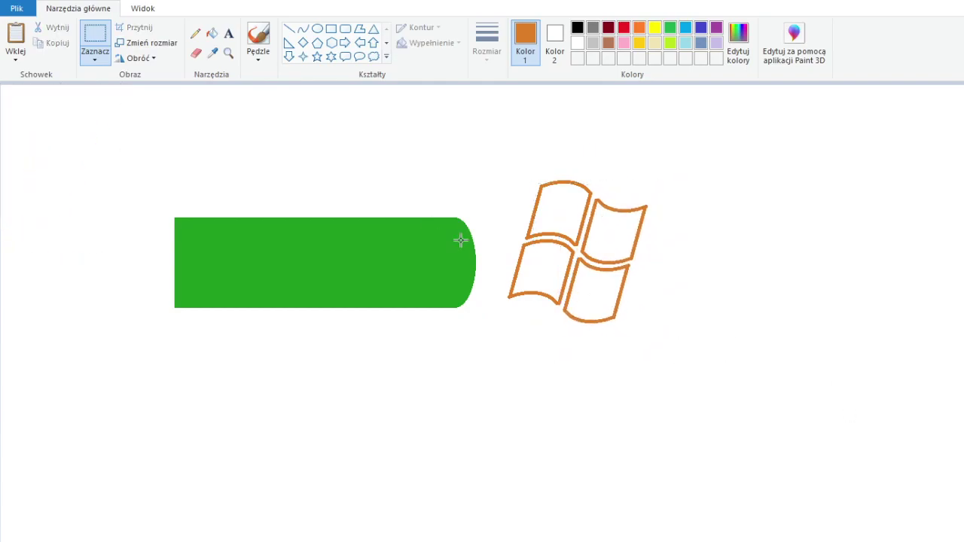
Step: Fill the logo panes orange and the bottom-left pane blue
click(211, 33)
click(559, 215)
click(616, 226)
click(535, 275)
click(595, 285)
click(535, 275)
Step: Fill the top-right pane green and the bottom-right pane yellow
click(614, 229)
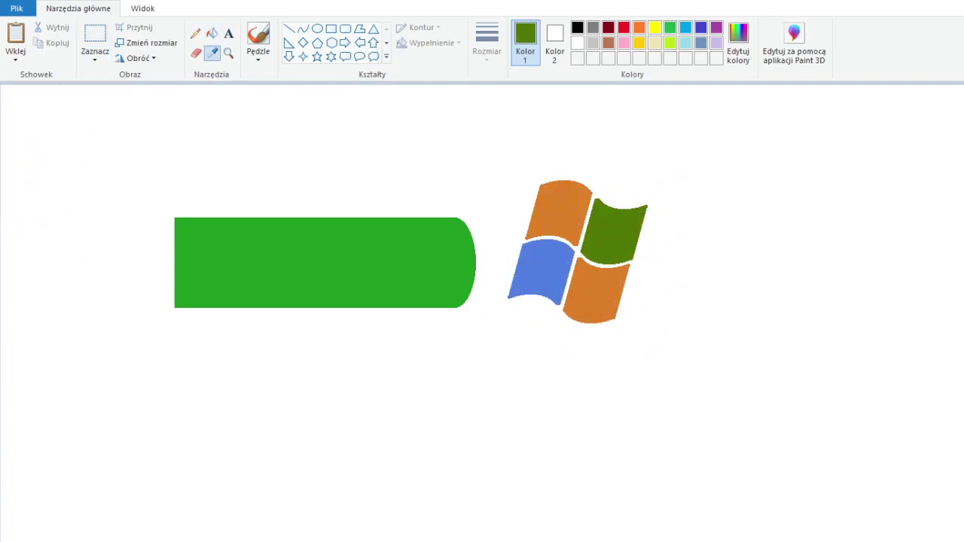
click(212, 53)
click(608, 273)
Step: Shrink the logo onto the green bar's left end and sample its orange
click(95, 42)
mouse_move(488, 148)
mouse_down()
mouse_move(685, 341)
mouse_move(531, 190)
mouse_move(670, 341)
mouse_move(570, 227)
mouse_up()
key(ctrl+z)
drag(536, 189, 224, 249)
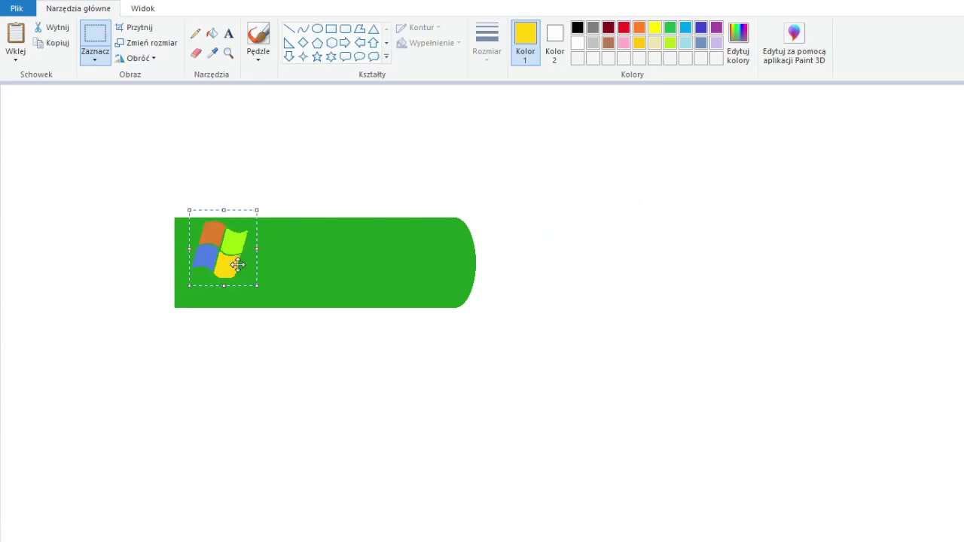
click(211, 53)
click(216, 247)
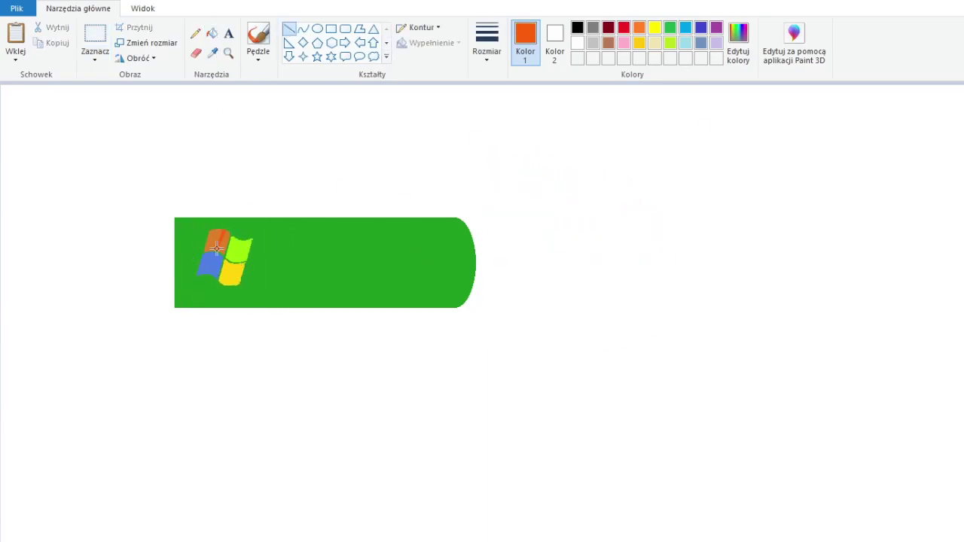
click(250, 34)
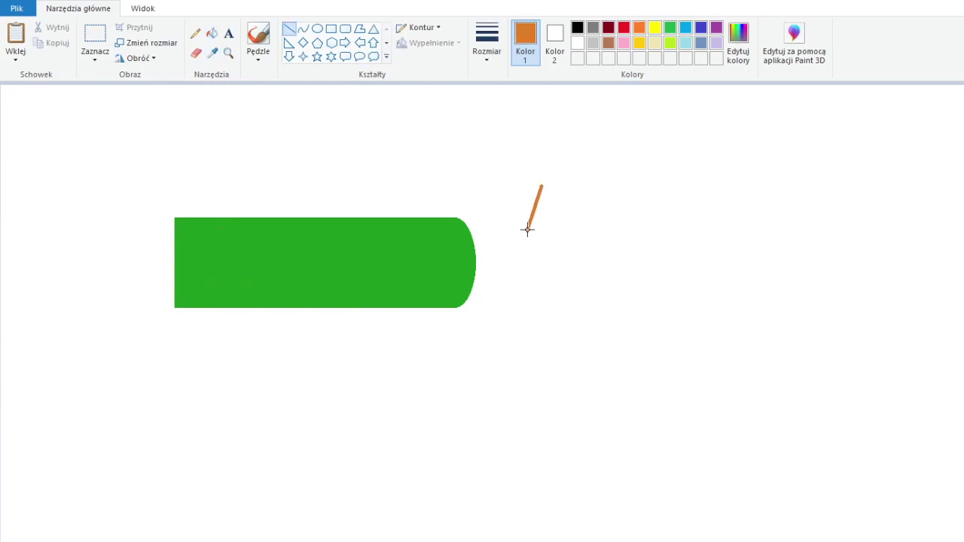
Step: Copy the orange line to the right and join their tops with a curve
click(95, 37)
drag(513, 159, 563, 253)
drag(550, 215, 600, 221)
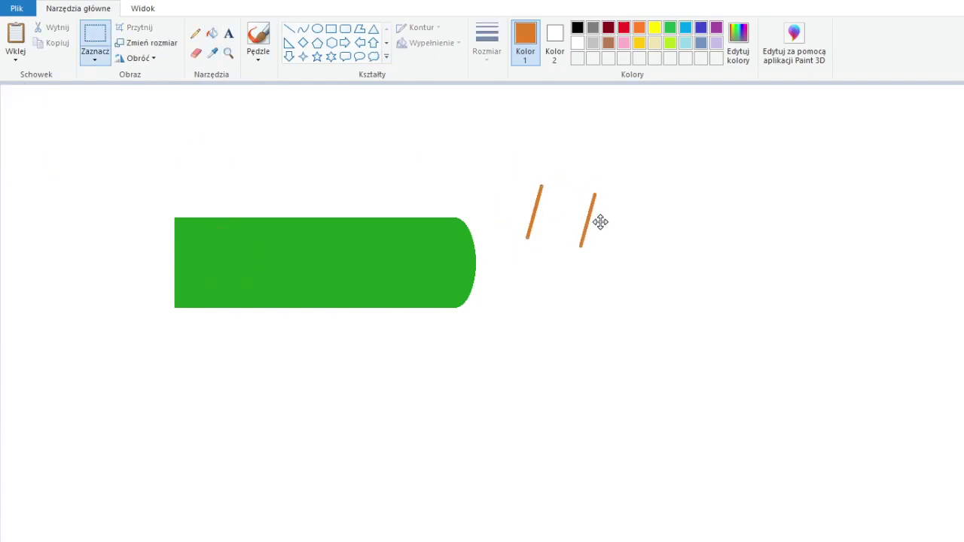
click(303, 28)
mouse_move(541, 186)
mouse_down()
mouse_move(590, 192)
mouse_move(620, 260)
mouse_move(579, 238)
mouse_up()
Step: Duplicate the arc and pane to rebuild the 2×2 grid of orange panes
click(94, 38)
mouse_move(548, 141)
mouse_down()
mouse_move(628, 176)
mouse_move(580, 179)
mouse_up()
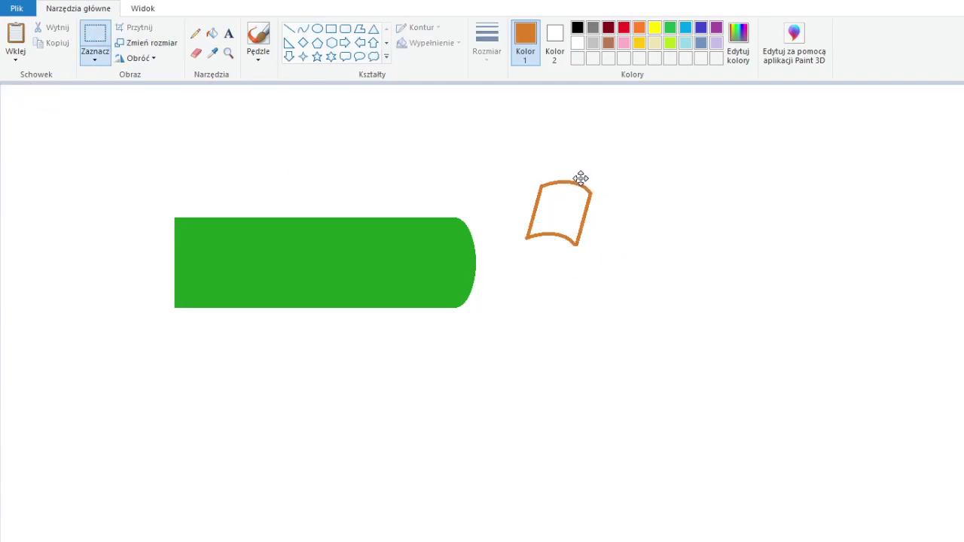
drag(508, 159, 606, 254)
ctrl+drag(572, 213, 555, 271)
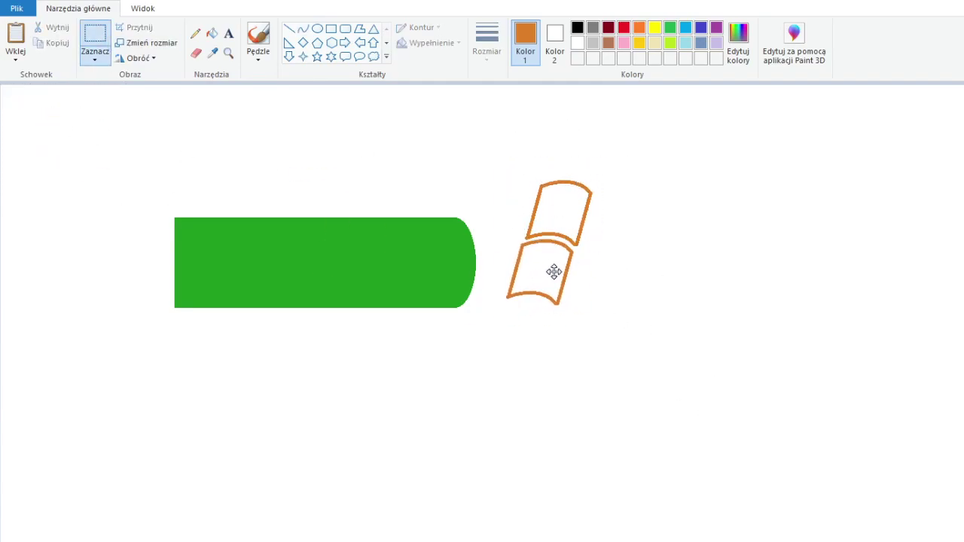
click(715, 170)
drag(502, 150, 623, 321)
ctrl+drag(588, 225, 641, 239)
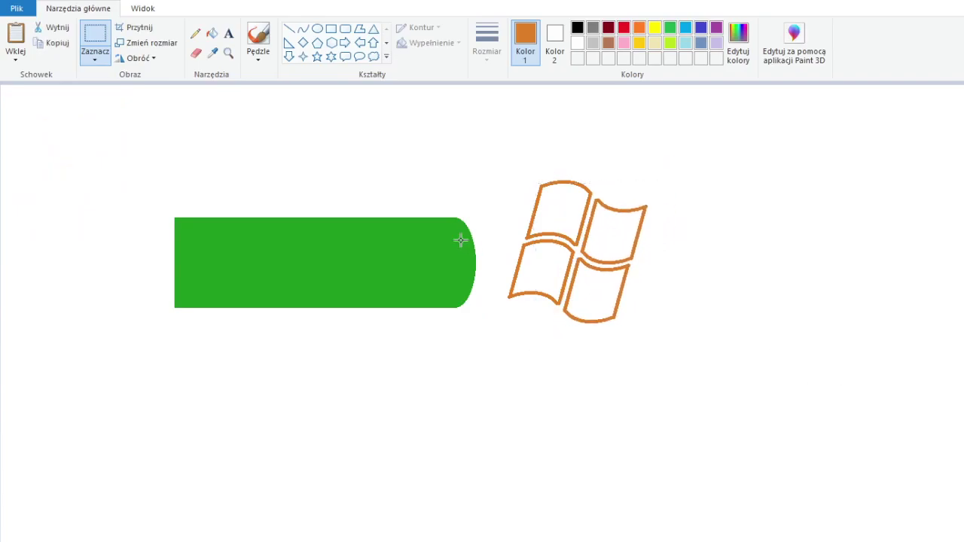
Step: Fill the panes orange, blue, lime green and yellow
click(211, 33)
click(561, 211)
click(618, 226)
click(539, 271)
click(594, 283)
click(541, 271)
click(613, 232)
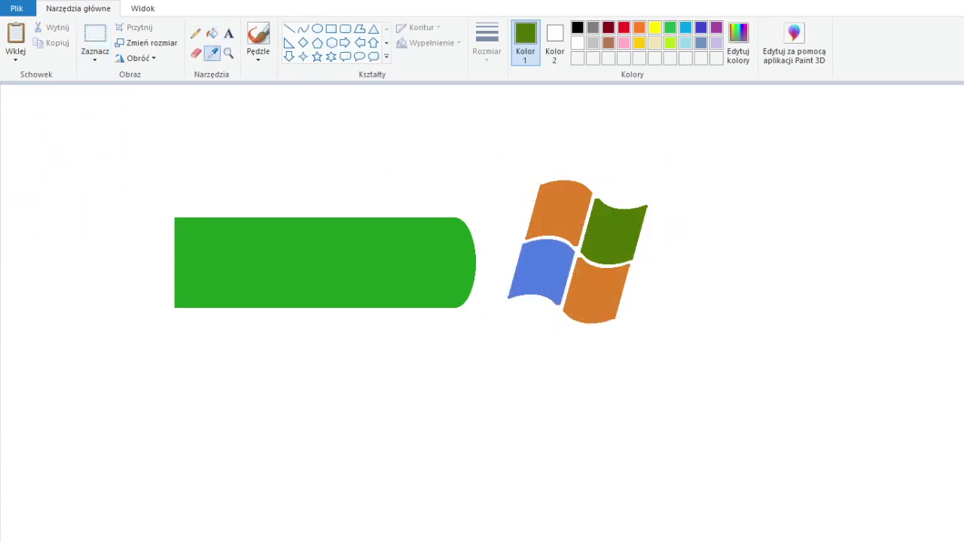
click(595, 290)
Step: Shrink the logo and place it at the green bar's left end
click(95, 34)
mouse_move(495, 147)
mouse_down()
mouse_move(688, 344)
mouse_move(542, 198)
mouse_move(676, 347)
mouse_move(584, 260)
mouse_up()
mouse_move(558, 218)
mouse_down()
mouse_move(248, 268)
mouse_move(256, 290)
mouse_up()
click(212, 53)
Step: Sample the logo's orange, yellow and lime green, and the bar's green
click(223, 234)
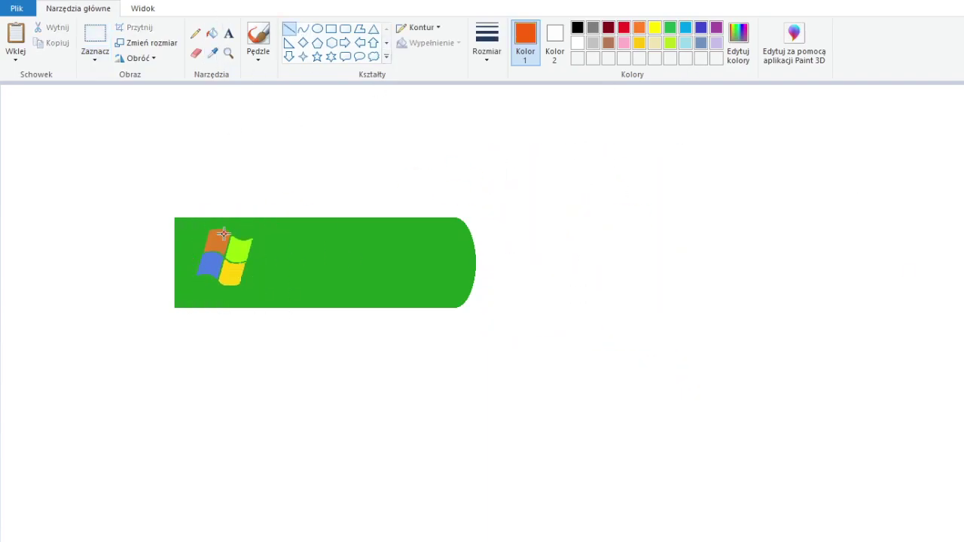
click(212, 52)
click(231, 274)
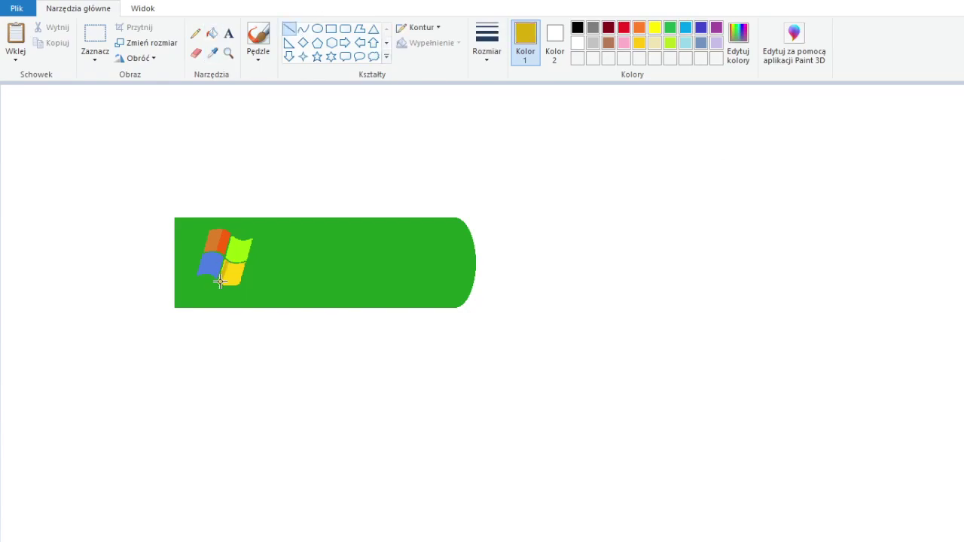
click(214, 54)
click(233, 239)
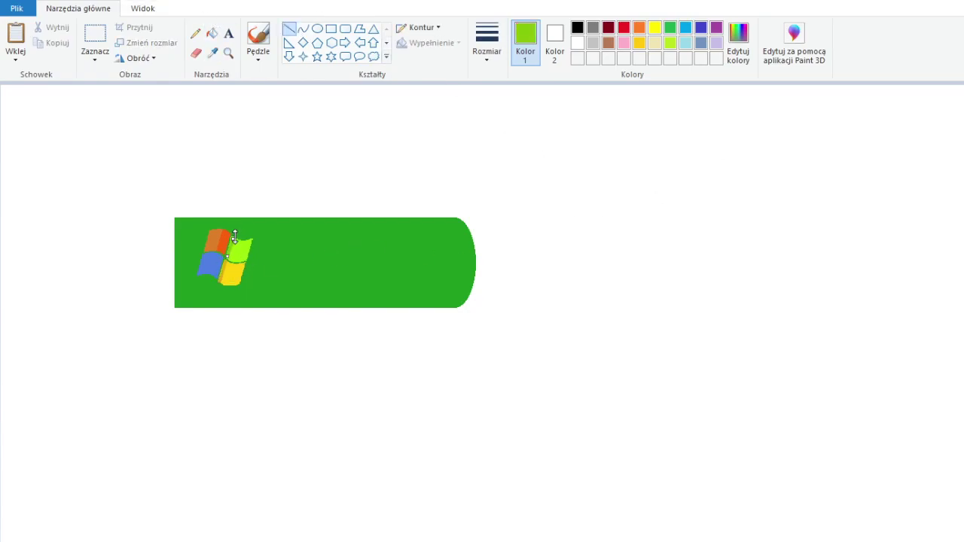
click(195, 33)
click(211, 52)
click(237, 230)
Step: Add 'start' in size 48 bold italic white text and move it onto the bar
click(228, 33)
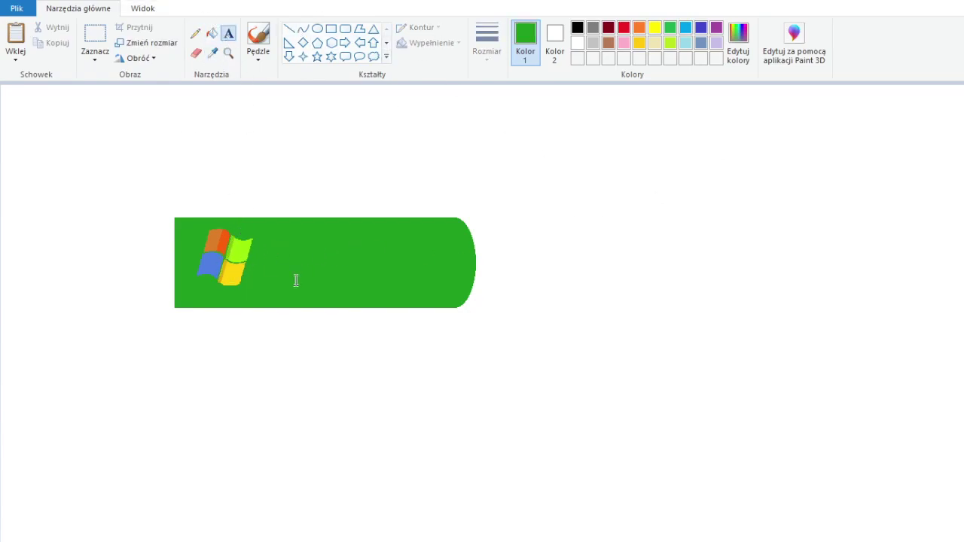
click(264, 154)
text(start)
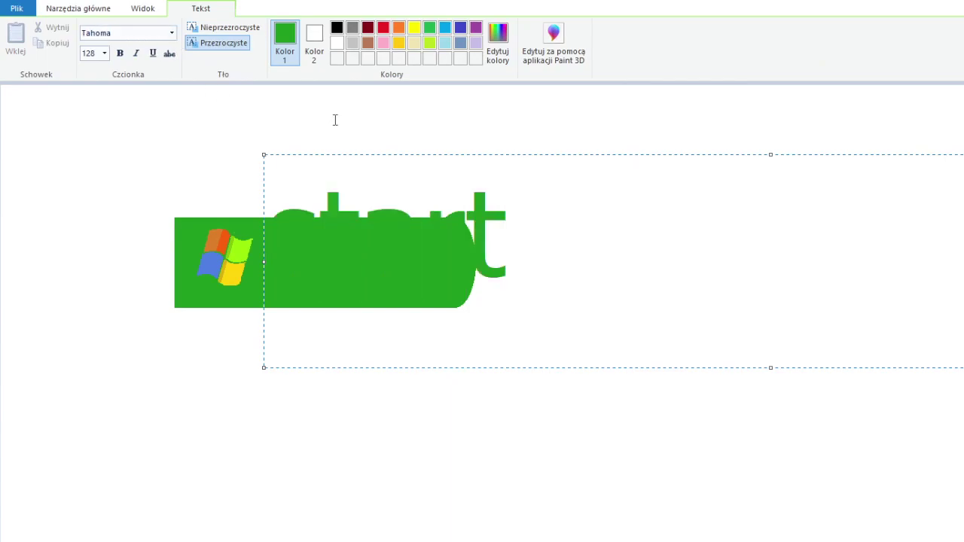
key(ctrl+a)
click(104, 53)
click(94, 121)
click(120, 53)
click(136, 53)
click(337, 43)
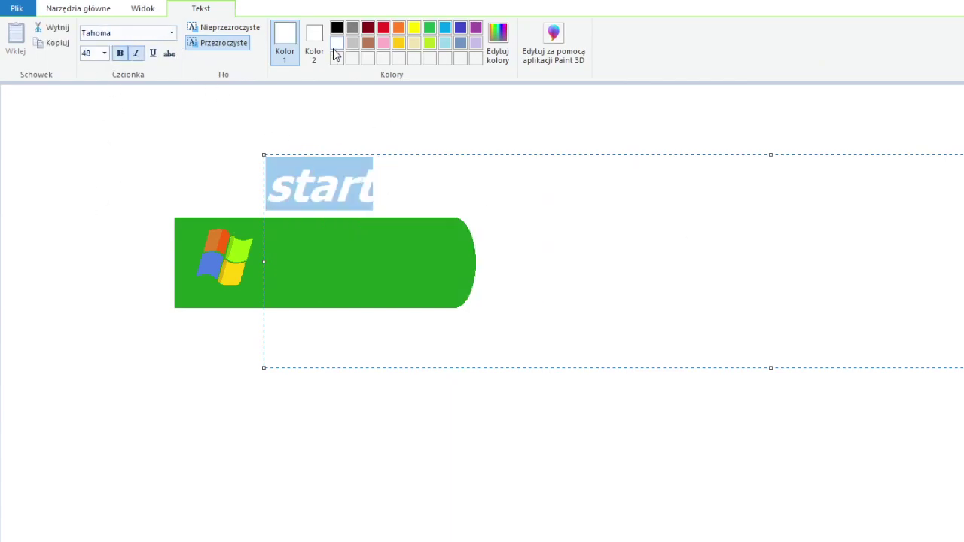
drag(329, 155, 329, 226)
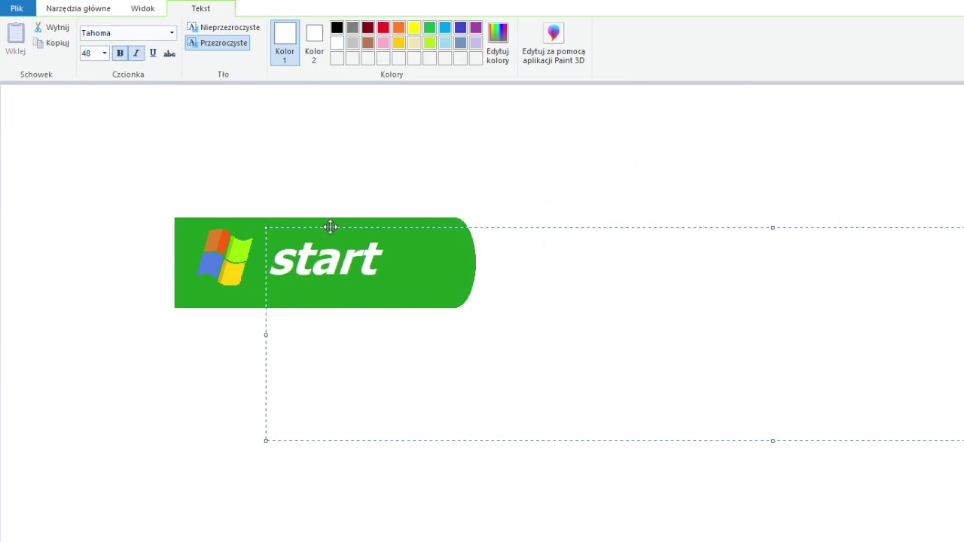
click(96, 56)
text(64)
click(333, 219)
Step: Put a black 'start' on the bar and offset a white copy over it as shadow
key(ctrl+z)
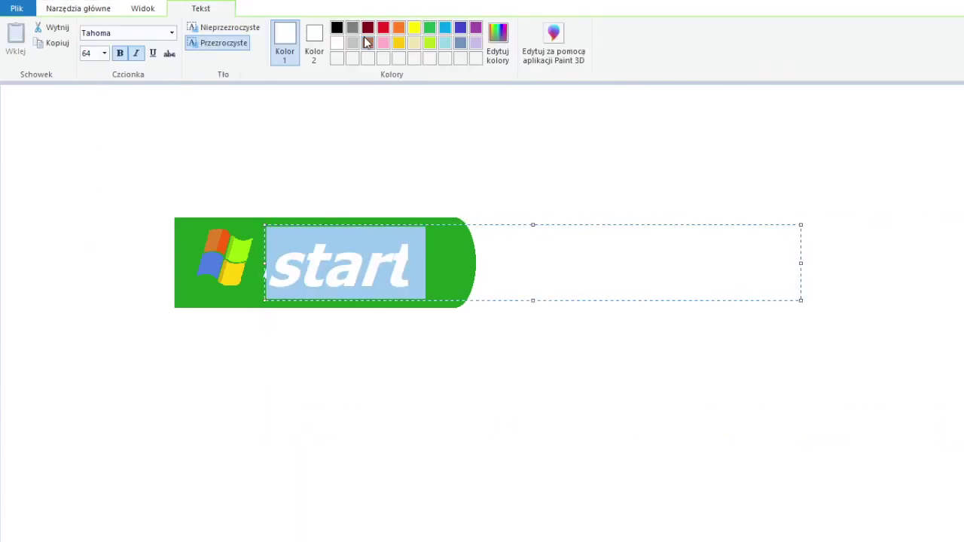
click(337, 28)
key(ctrl+z)
text(start)
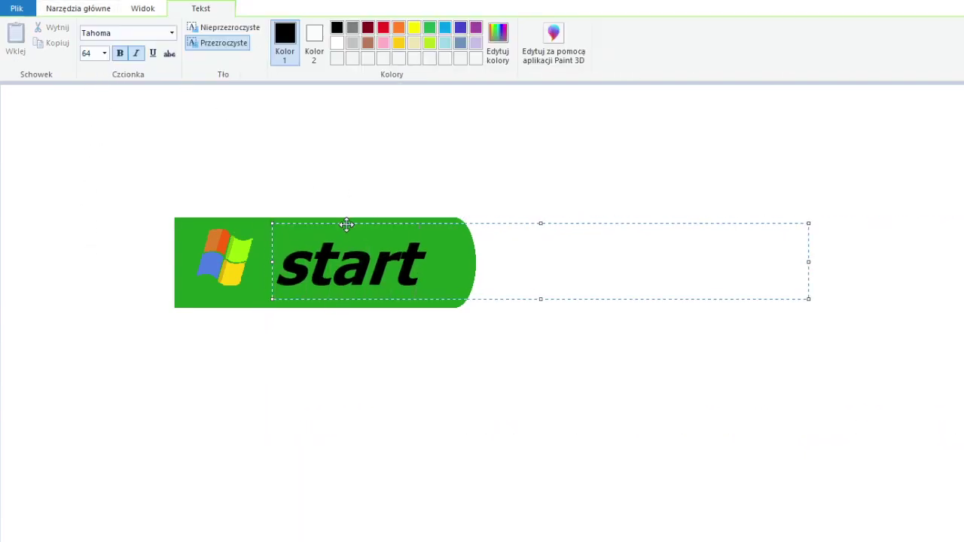
click(345, 219)
key(ctrl+z)
click(336, 43)
drag(333, 218, 319, 218)
Step: Fill the bar's rounded right end dark green
click(248, 150)
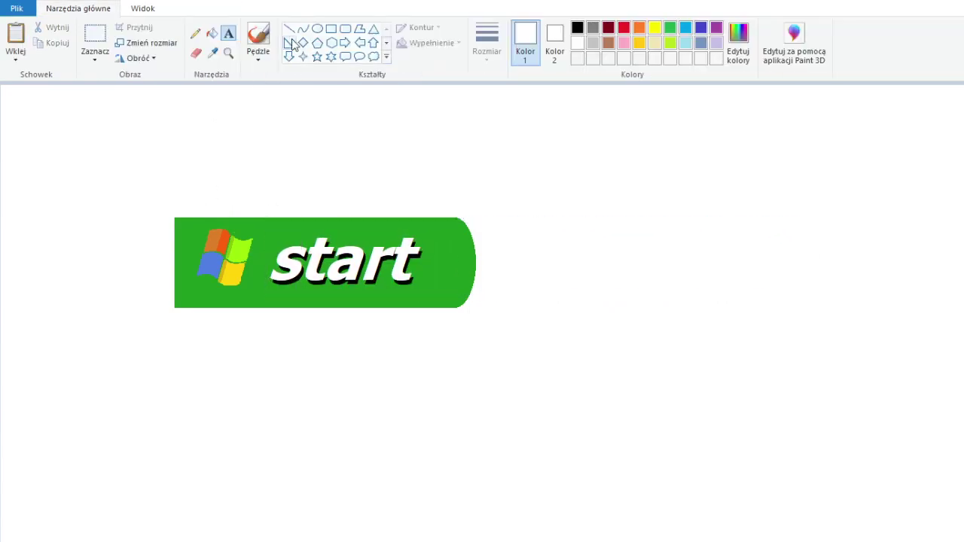
click(213, 53)
click(444, 256)
click(303, 27)
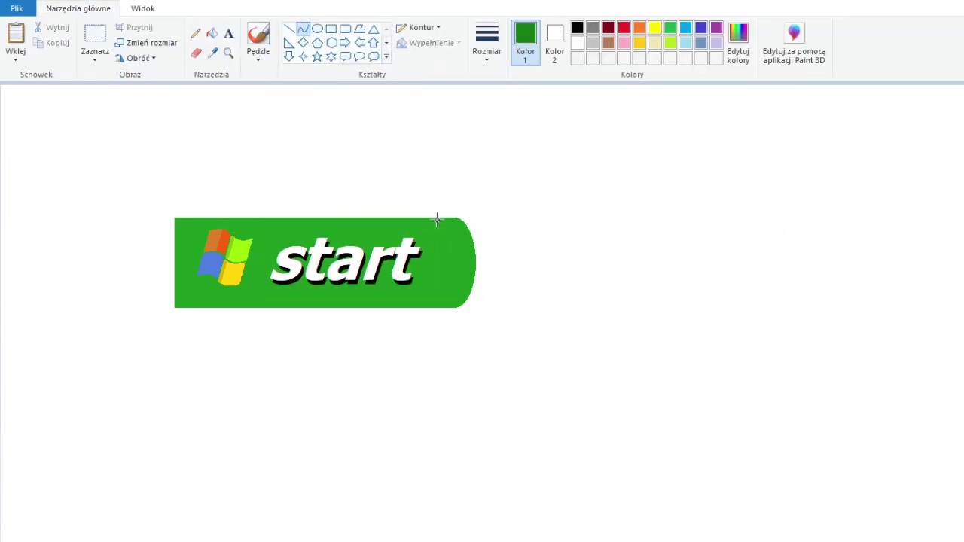
drag(449, 303, 443, 258)
click(443, 258)
click(211, 33)
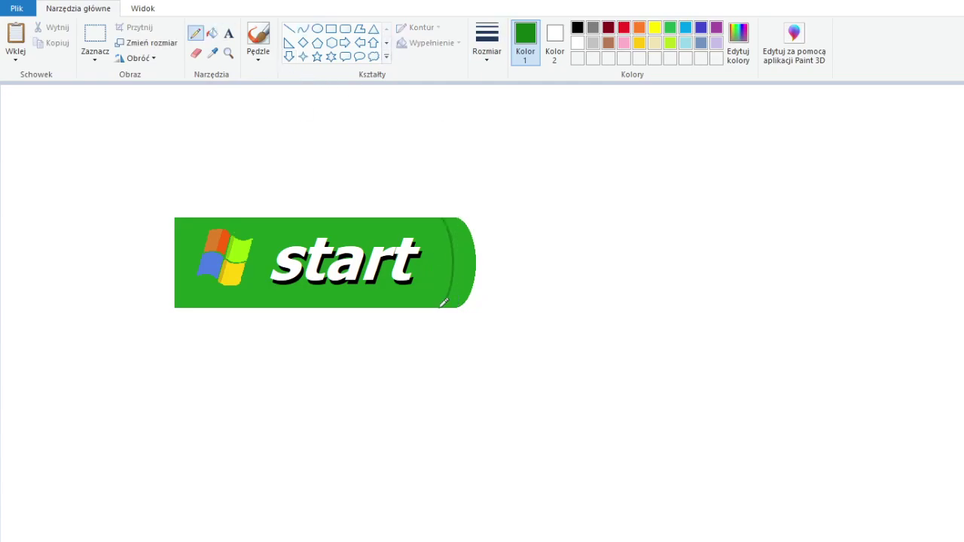
click(452, 297)
Step: Line the bar's top and bottom edges and fill the outer border strip dark green
click(287, 28)
drag(445, 222, 181, 223)
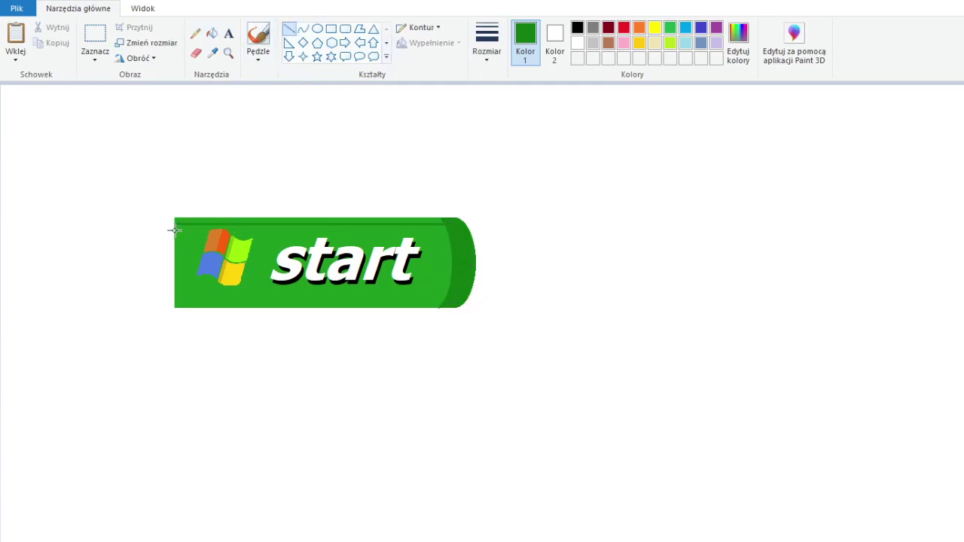
drag(184, 300, 444, 299)
click(211, 33)
click(310, 221)
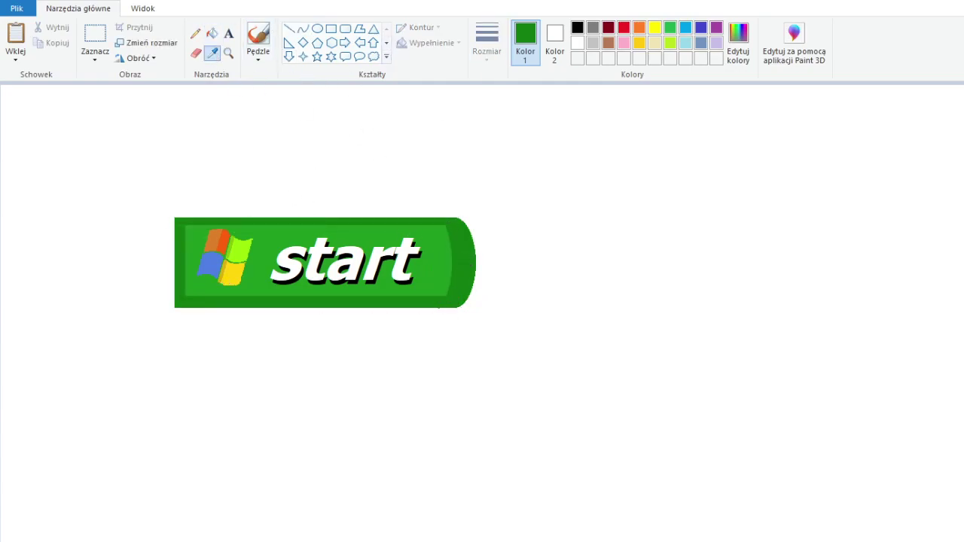
click(212, 52)
click(286, 226)
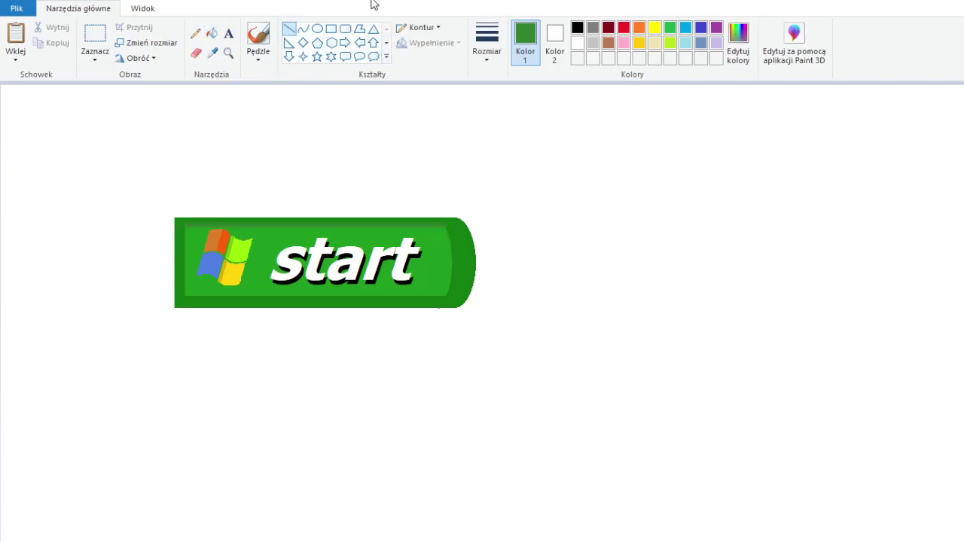
Step: Move the start button image to the canvas's bottom-left corner
click(95, 42)
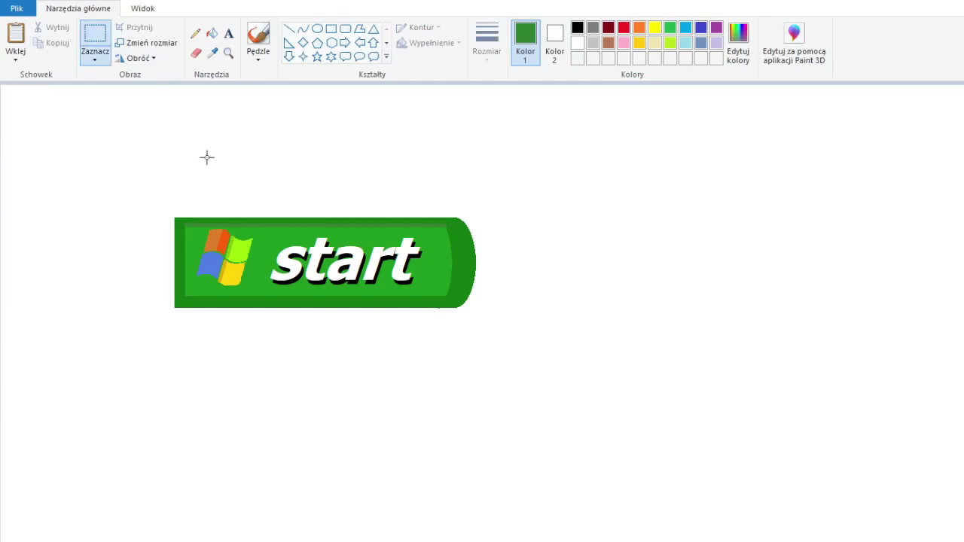
drag(118, 142, 504, 337)
mouse_move(428, 262)
mouse_down()
mouse_move(384, 510)
mouse_move(255, 541)
mouse_move(290, 496)
mouse_up()
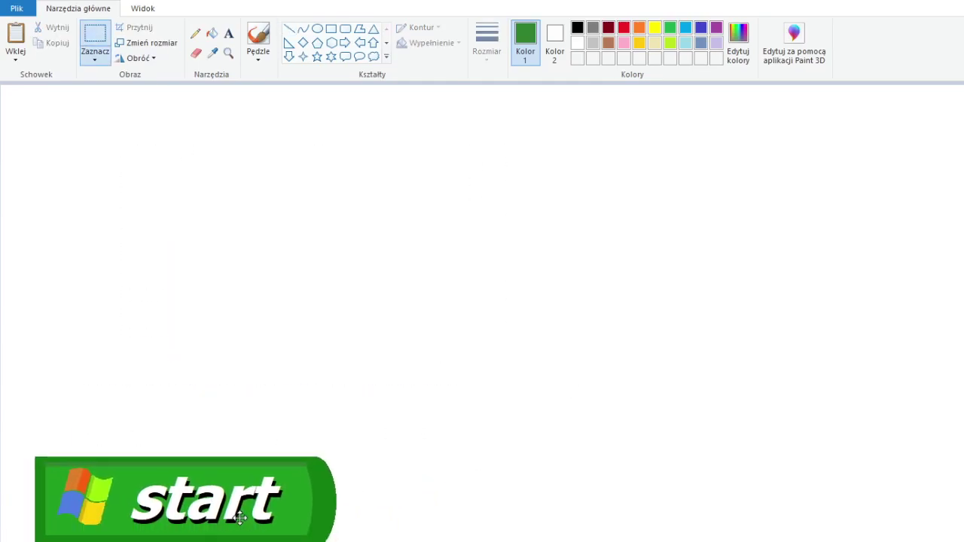
Step: Outline a taskbar right of the button in blue and fill it solid blue
click(289, 28)
click(700, 27)
drag(320, 457, 664, 456)
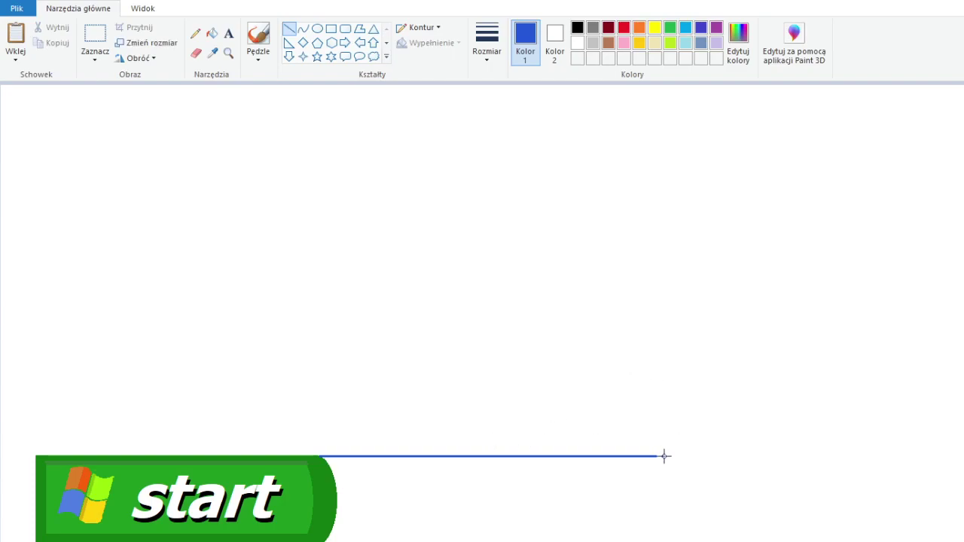
drag(665, 457, 664, 541)
click(212, 33)
click(490, 497)
click(195, 33)
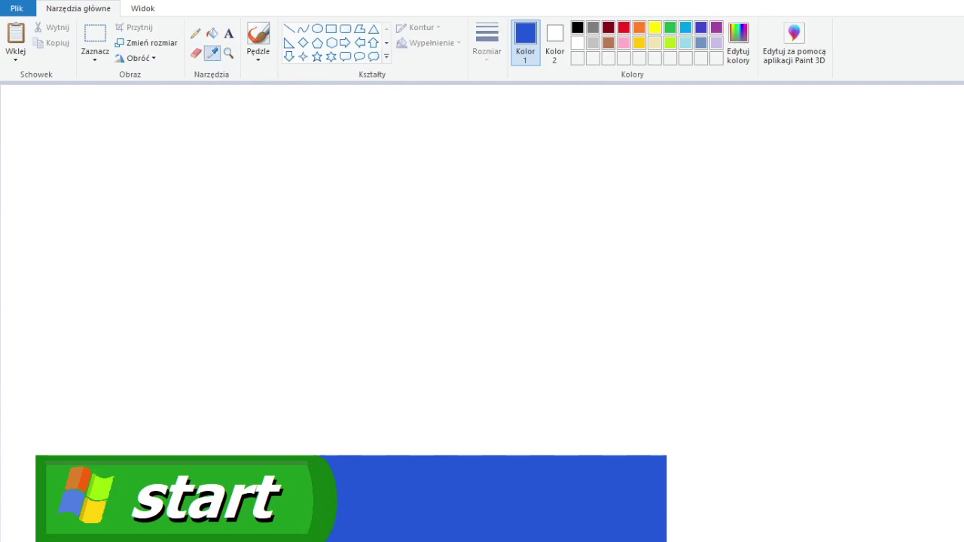
Step: Fill the taskbar's top strip light blue and stretch the taskbar to the canvas's right edge
click(289, 28)
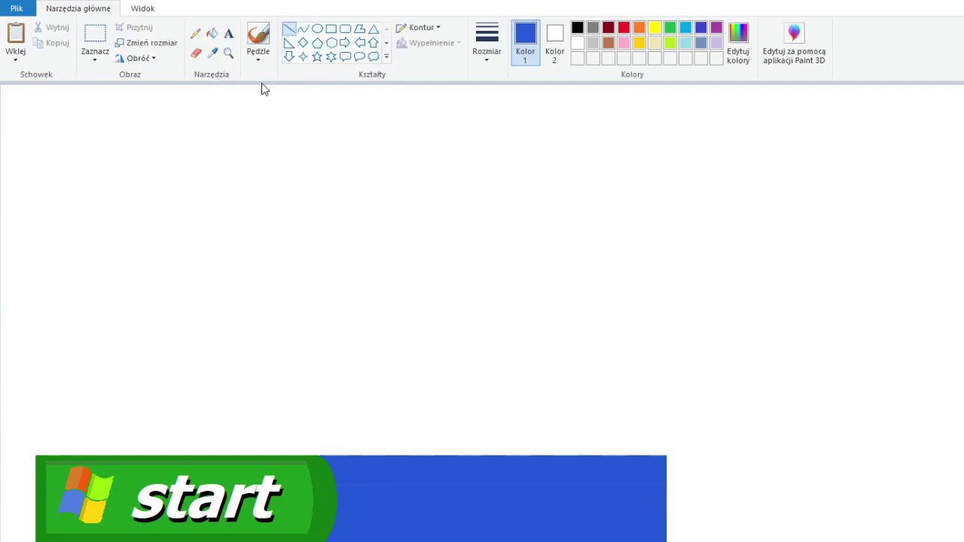
click(666, 485)
click(196, 52)
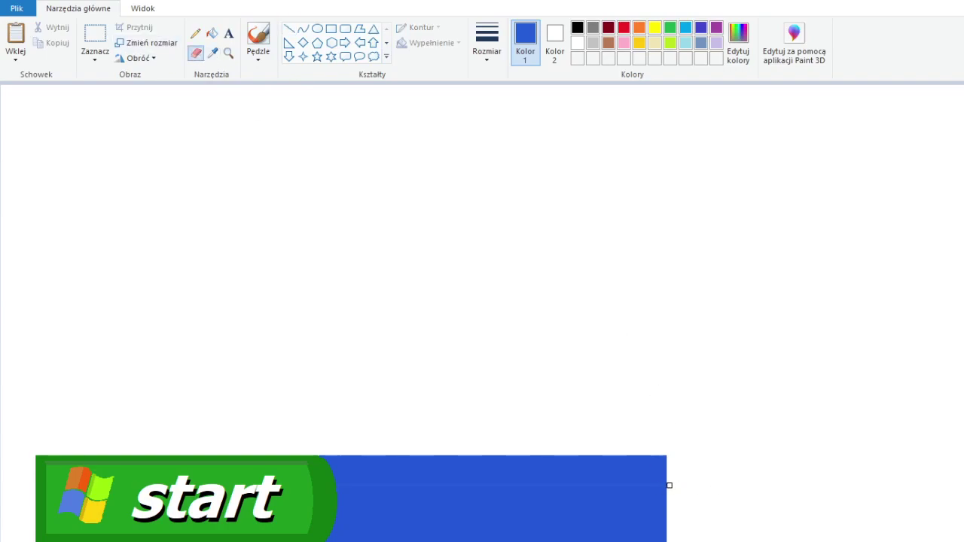
click(212, 33)
click(327, 458)
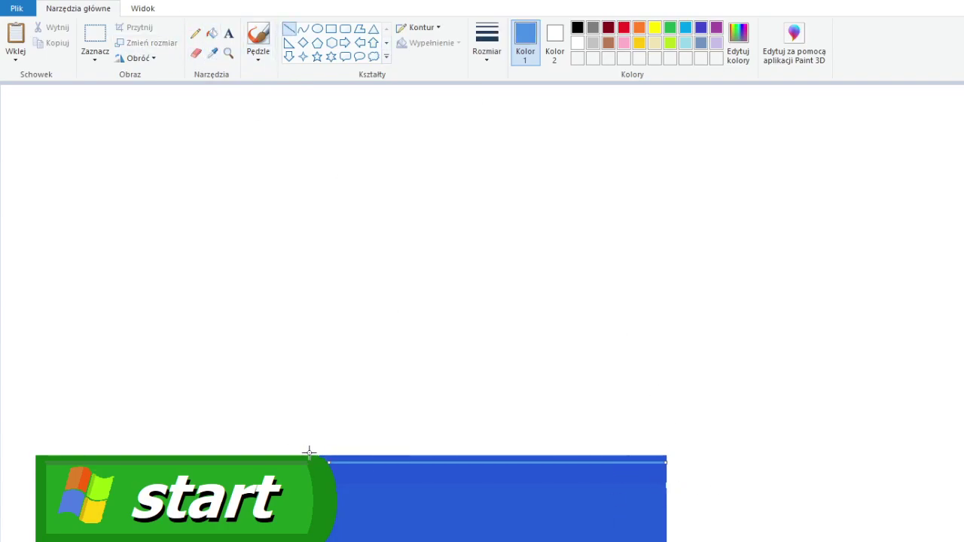
click(383, 457)
click(95, 34)
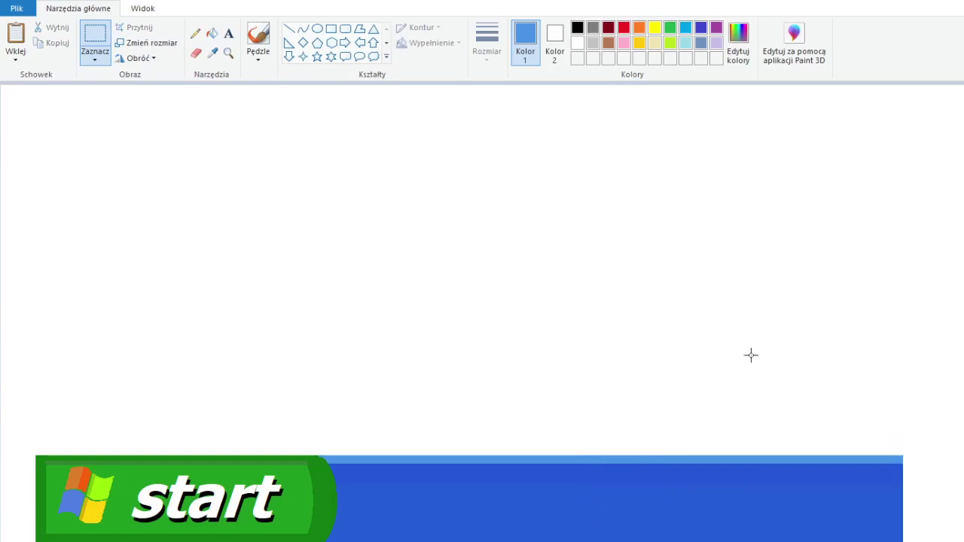
mouse_move(633, 440)
mouse_down()
mouse_move(676, 512)
mouse_move(963, 497)
mouse_up()
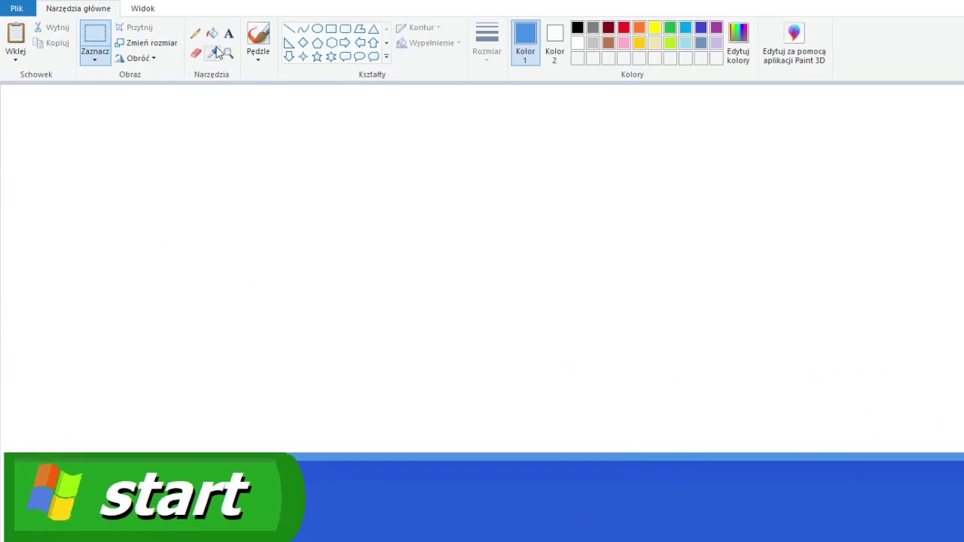
Step: Draw a menu panel rectangle above the taskbar and fill it with the taskbar's blue
click(212, 52)
click(376, 490)
click(332, 29)
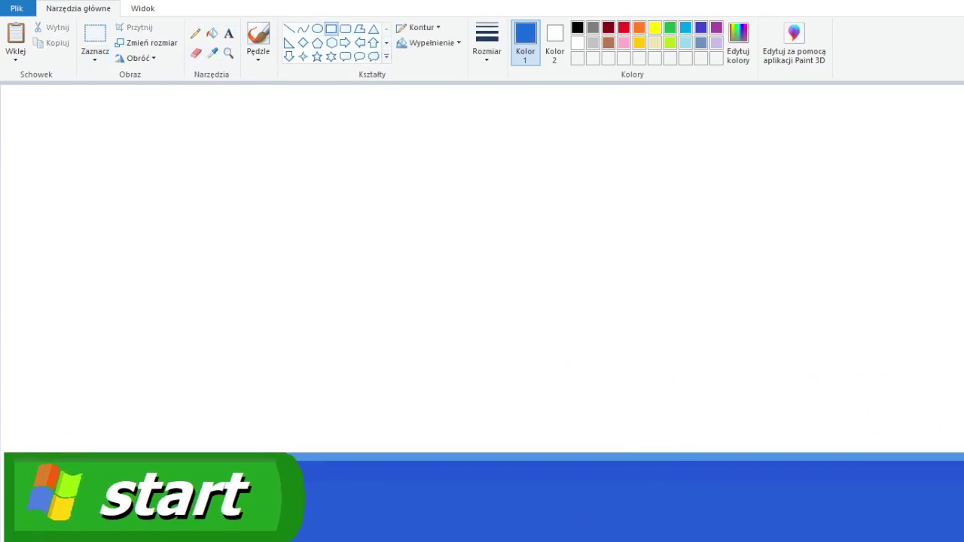
mouse_move(963, 375)
mouse_down()
mouse_move(853, 435)
mouse_move(6, 451)
mouse_up()
drag(467, 374, 502, 347)
click(211, 33)
click(523, 369)
Step: Add a lighter blue band across the panel's top and a thin darker band near its bottom
click(316, 456)
click(332, 29)
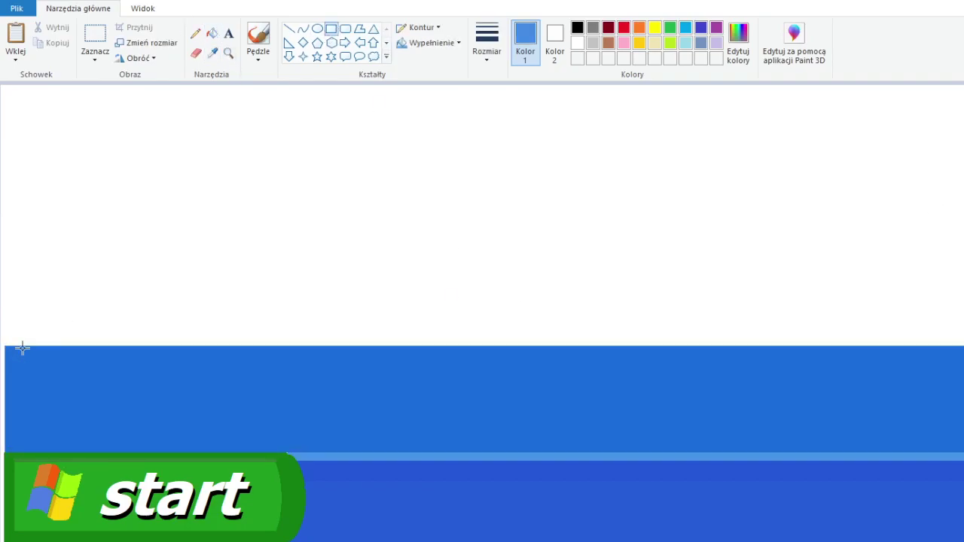
drag(22, 349, 963, 406)
click(211, 33)
click(260, 355)
click(12, 377)
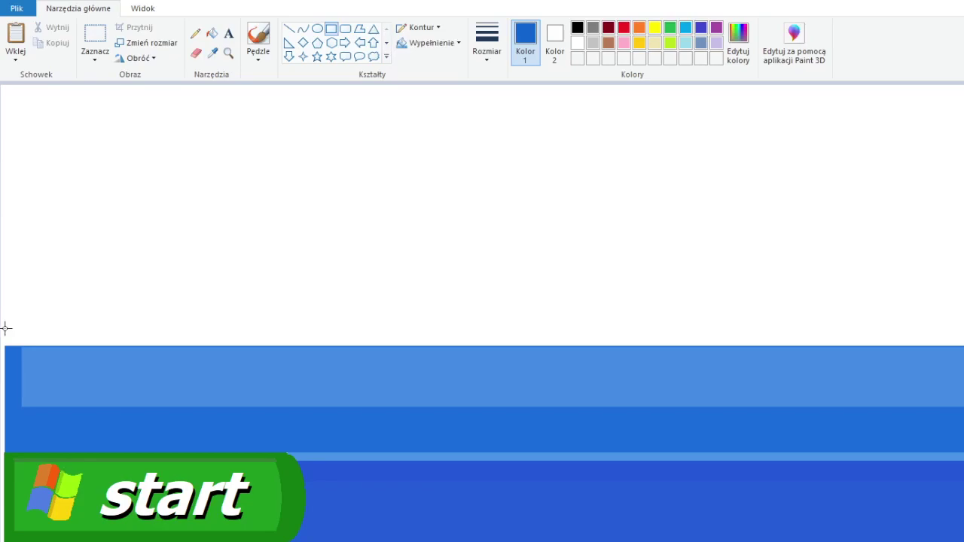
click(211, 33)
click(283, 444)
click(213, 53)
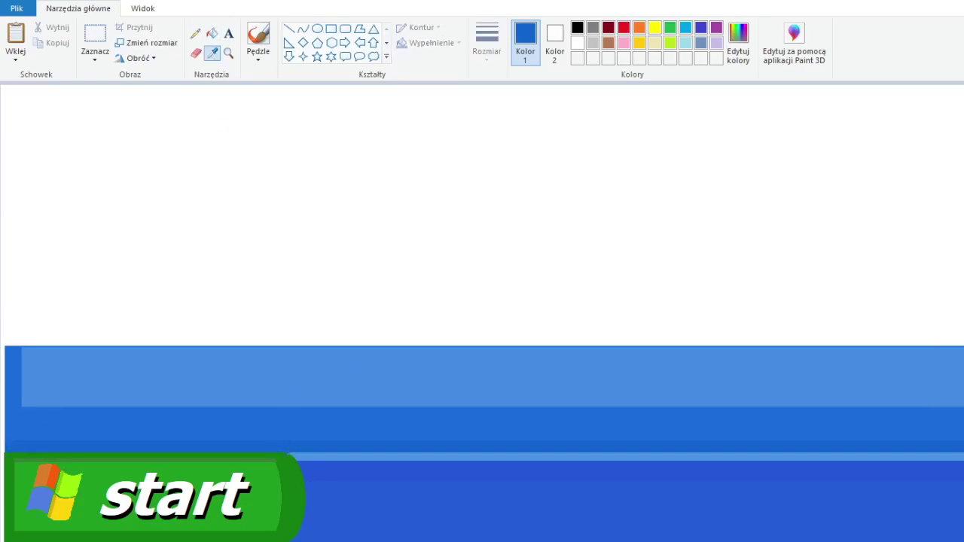
click(452, 421)
Step: Draw a black rounded square outline and move it onto the white area
click(331, 29)
click(213, 53)
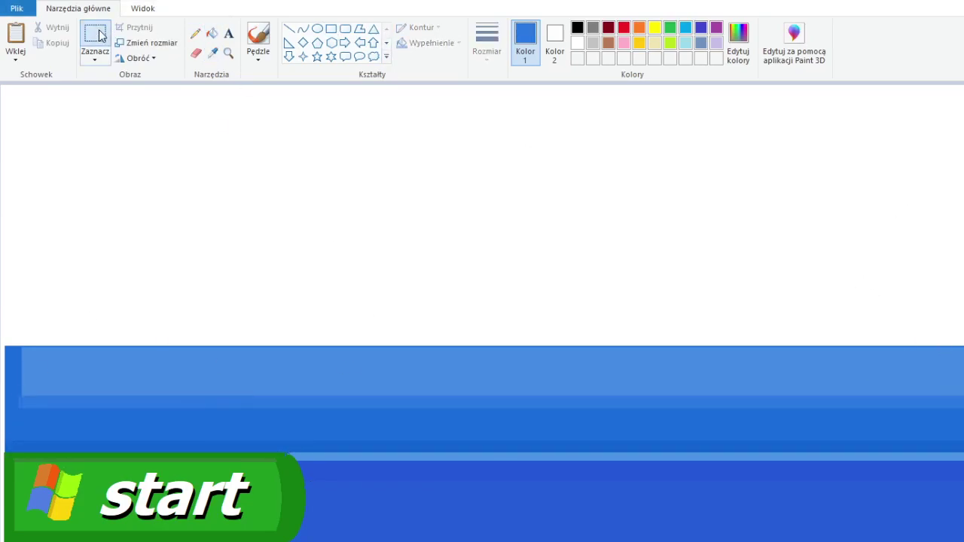
click(332, 28)
click(213, 53)
click(577, 43)
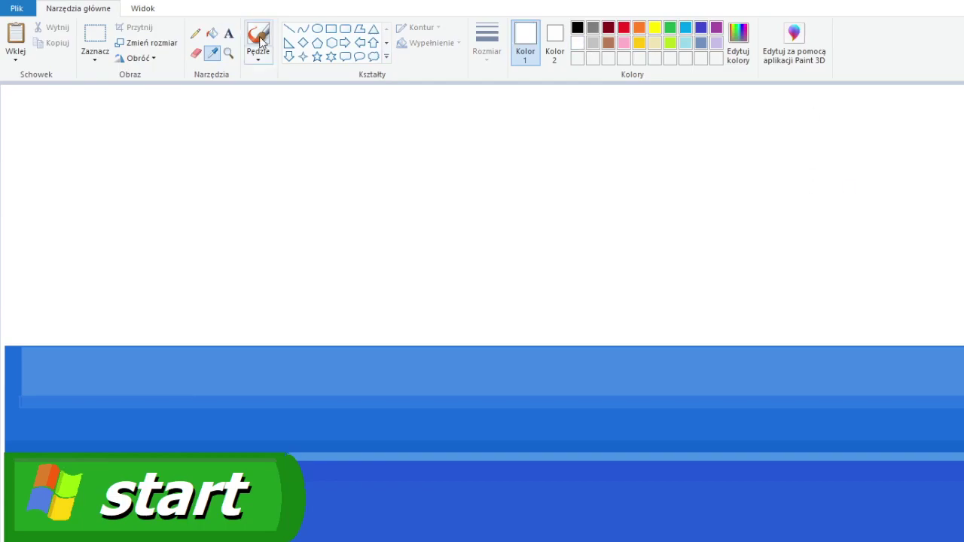
click(345, 29)
drag(495, 355, 576, 435)
mouse_move(526, 410)
mouse_down()
mouse_move(605, 405)
mouse_move(581, 254)
mouse_move(605, 394)
mouse_up()
click(577, 28)
Step: Shrink the rounded square to icon size and fill it tan
drag(527, 196, 593, 260)
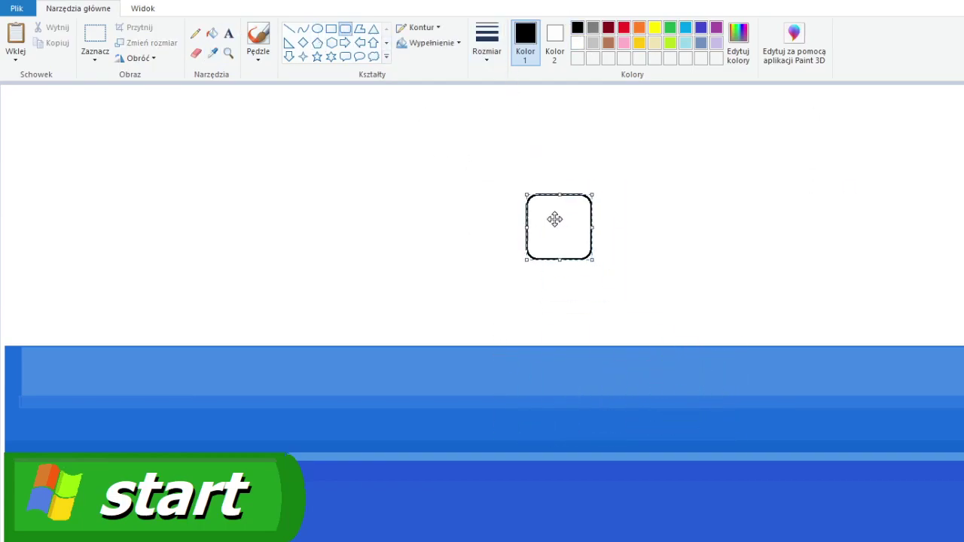
click(213, 53)
click(212, 34)
click(559, 233)
Step: Draw a white key, with a round head and a line shaft, inside the tan square
click(317, 28)
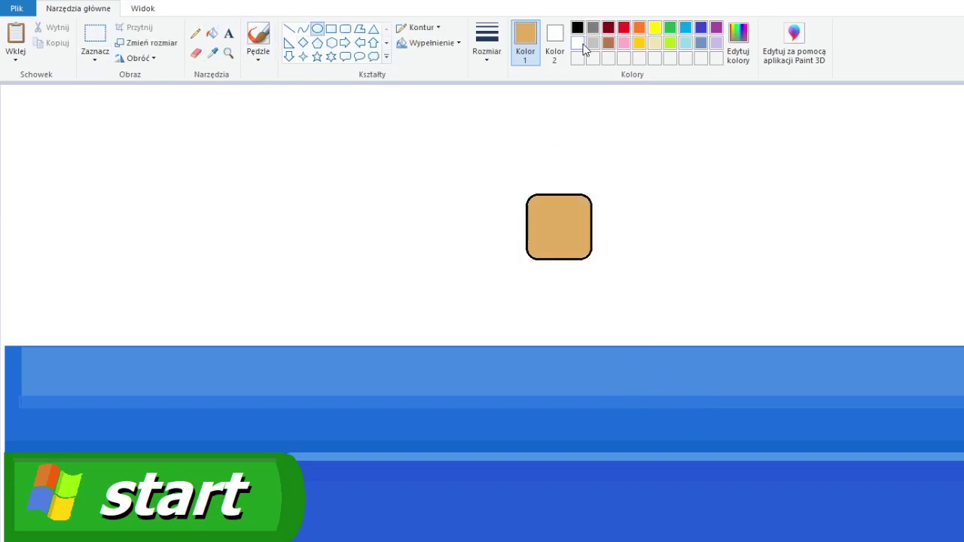
click(577, 43)
mouse_move(558, 202)
mouse_down()
mouse_move(585, 228)
mouse_move(539, 244)
mouse_up()
click(545, 191)
click(289, 30)
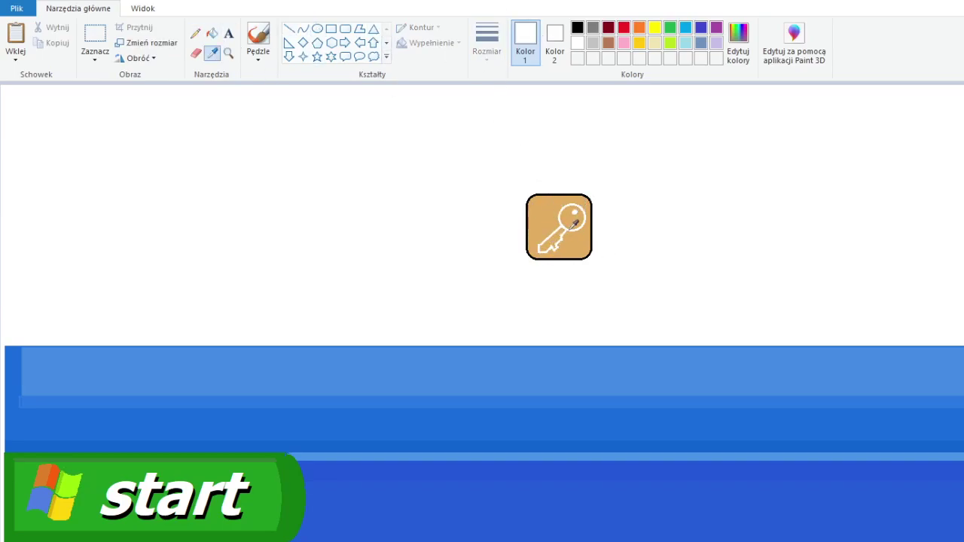
click(573, 224)
click(95, 34)
mouse_move(470, 164)
mouse_down()
mouse_move(607, 280)
mouse_move(424, 266)
mouse_up()
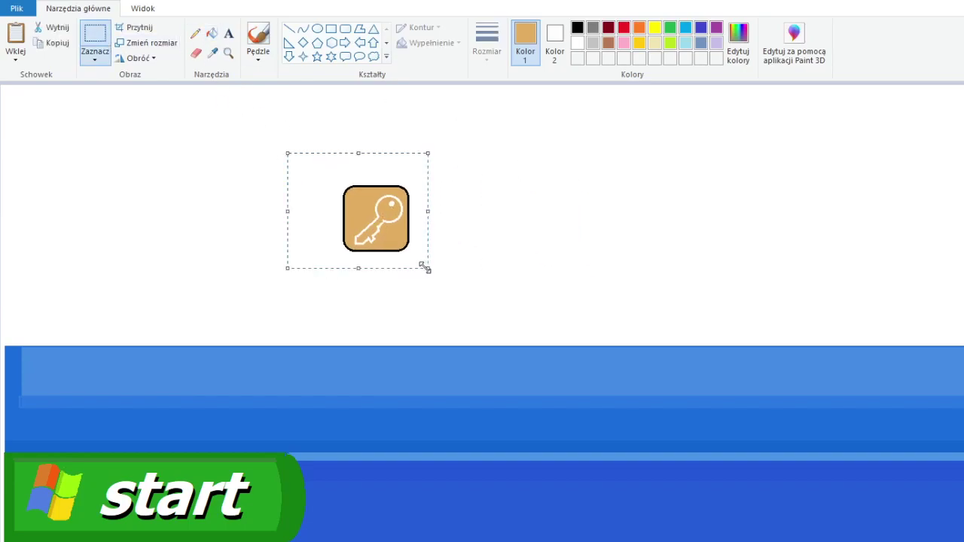
Step: Copy the key icon to the right and fill the copied square red
drag(406, 226, 675, 226)
click(212, 33)
click(665, 223)
click(213, 52)
click(667, 219)
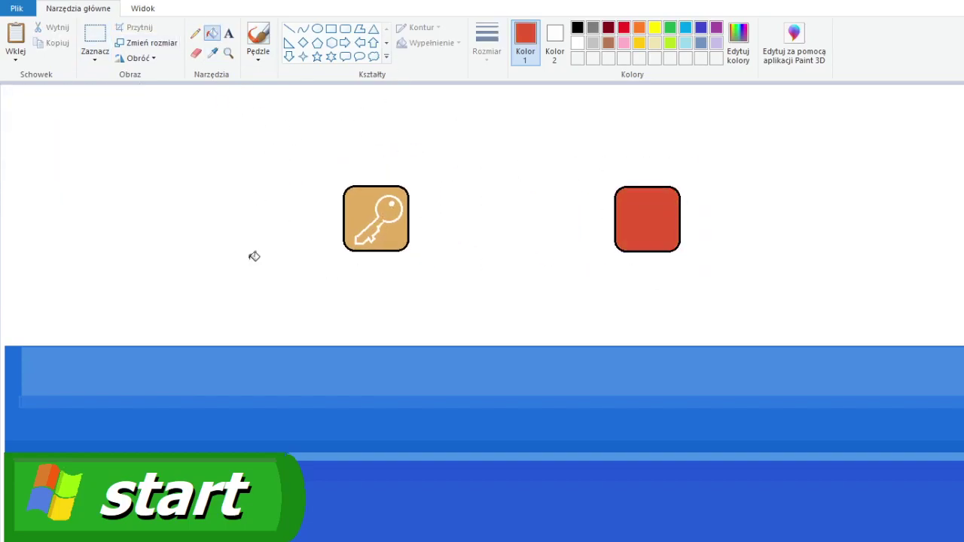
Step: Draw a white circle and line inside the red square as a power symbol
click(317, 28)
click(577, 43)
drag(627, 199, 669, 241)
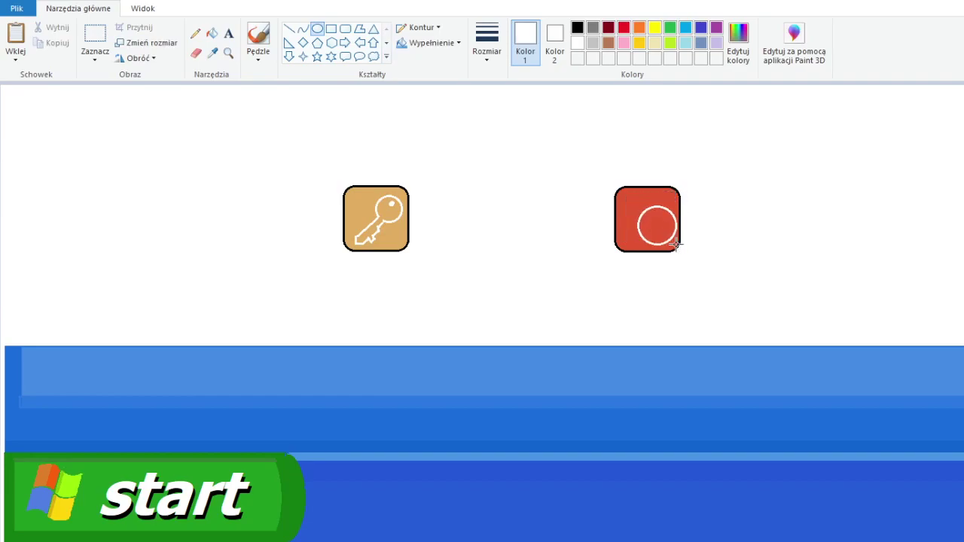
click(592, 159)
click(289, 28)
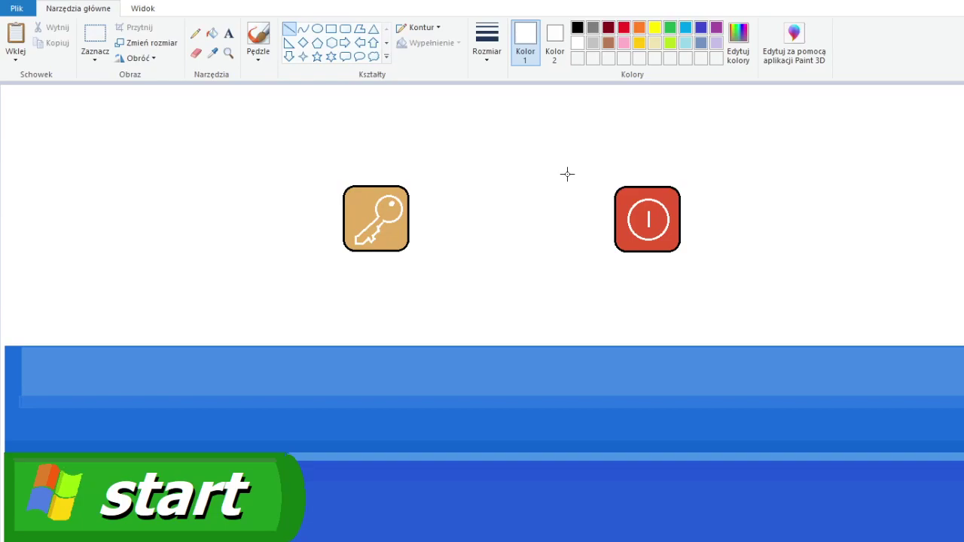
Step: Move the red power icon onto the blue panel and start a text box beside it
click(95, 37)
drag(589, 175, 708, 259)
mouse_move(694, 226)
mouse_down()
mouse_move(842, 402)
mouse_move(727, 405)
mouse_up()
click(229, 33)
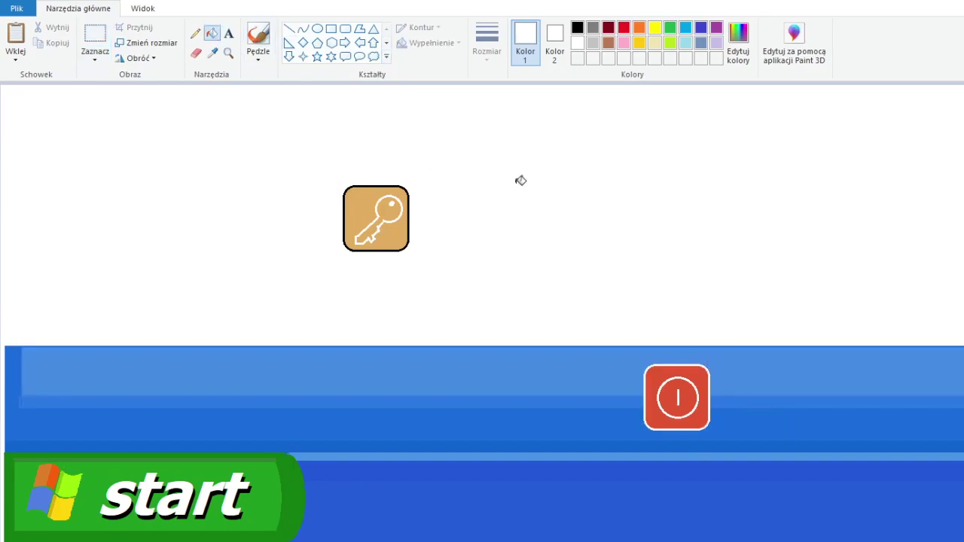
click(725, 396)
Step: Write and position the 'Turn Off Computer' label beside the power icon
text(24)
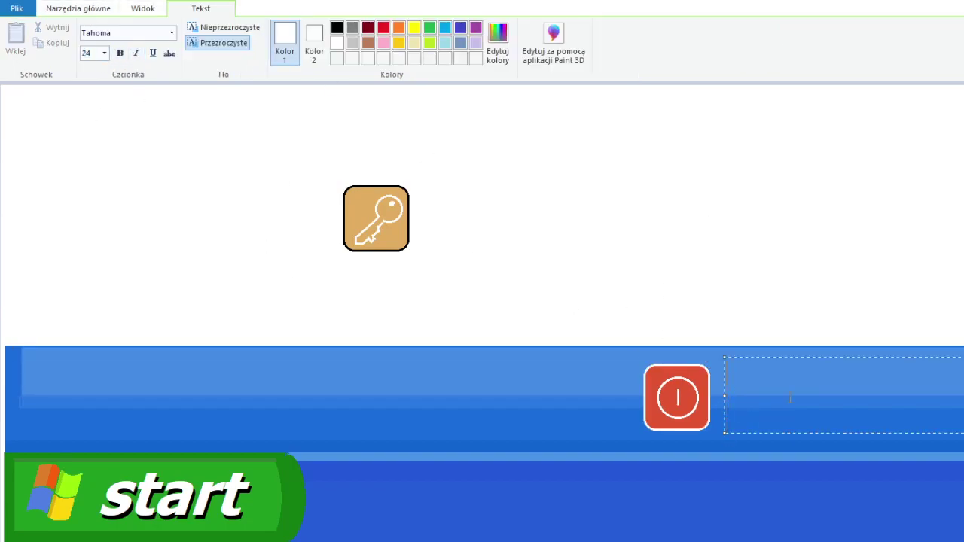
text(mputer)
drag(786, 375, 778, 374)
text(O)
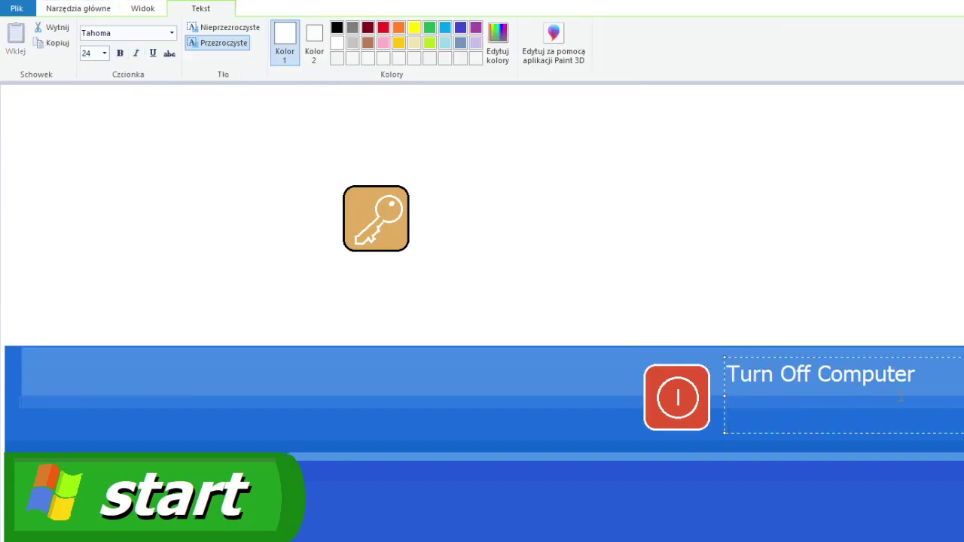
mouse_move(872, 358)
mouse_down()
mouse_move(878, 382)
mouse_move(819, 379)
mouse_up()
key(ctrl+a)
scroll(108, 57, down, 2)
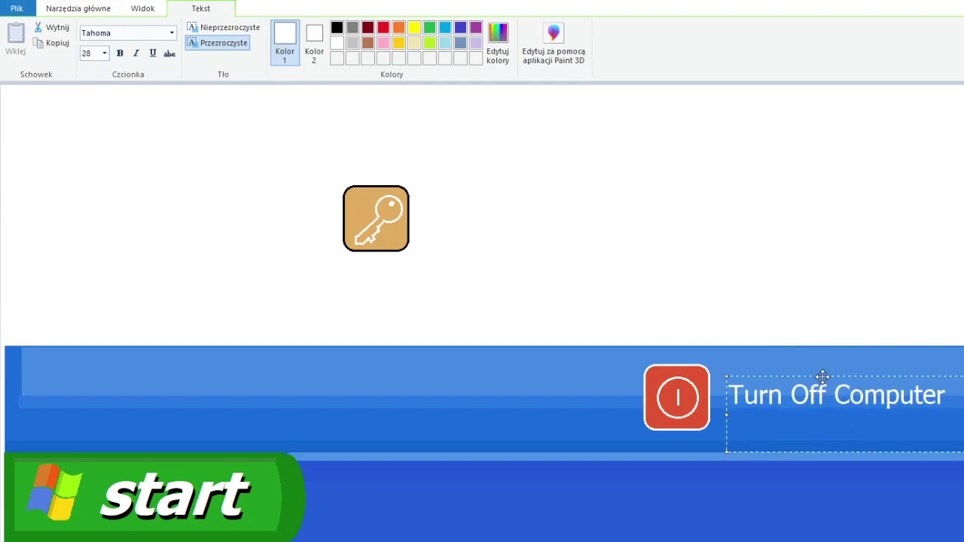
click(469, 405)
Step: Add a 'Log Off' label and move the key icon beside it
click(487, 385)
text(Log o)
drag(564, 383, 603, 383)
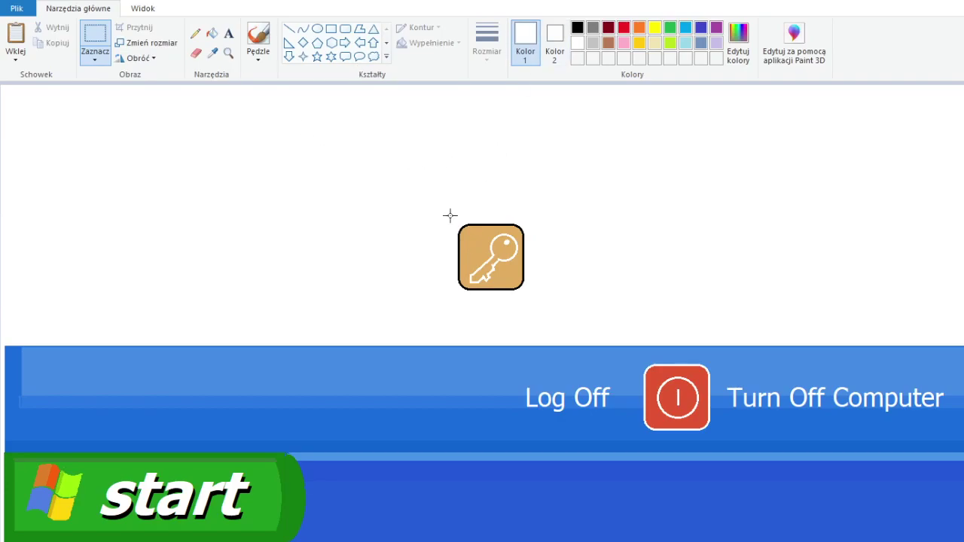
drag(449, 217, 442, 360)
drag(522, 242, 522, 422)
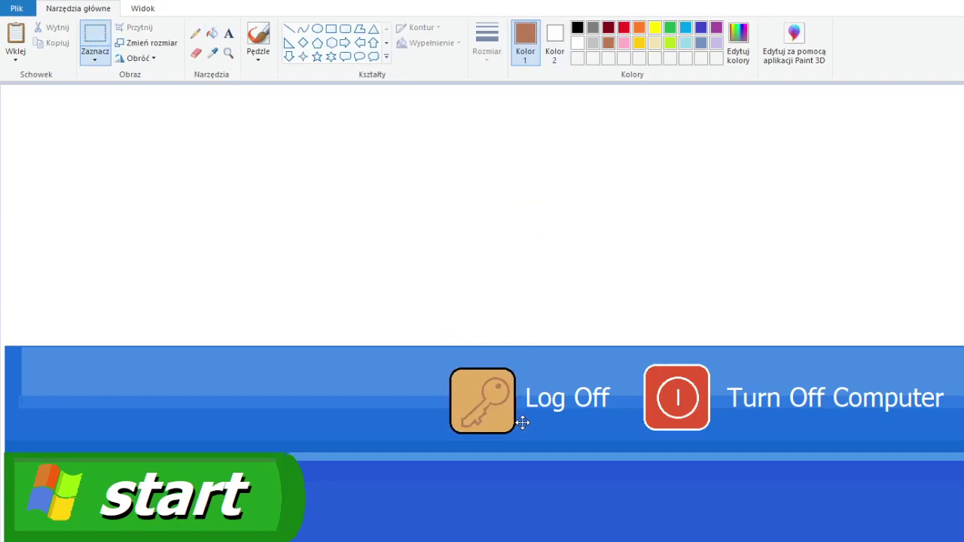
Step: Fill the key icon's border white, then select the taskbar area
click(212, 53)
click(301, 226)
click(212, 33)
click(482, 406)
click(455, 390)
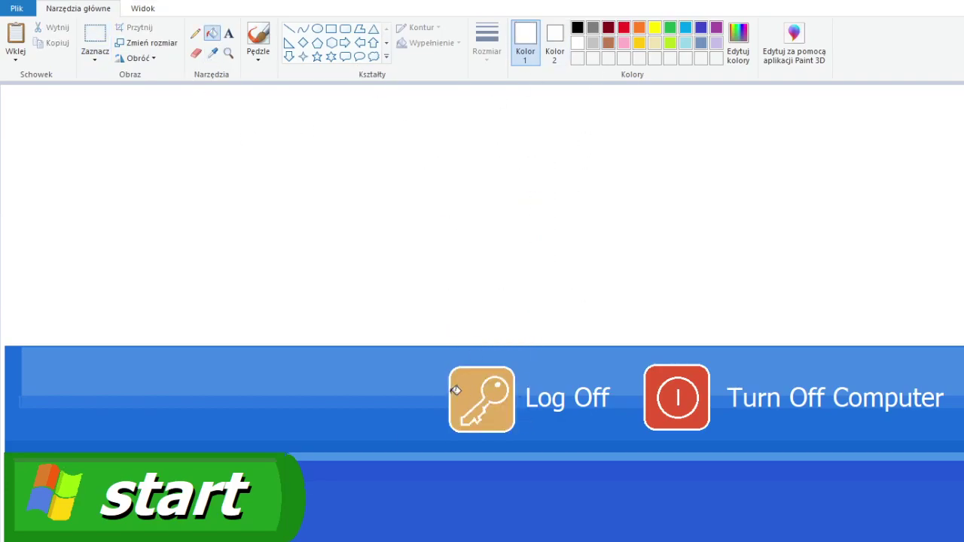
click(95, 38)
drag(3, 321, 727, 513)
Step: Shrink the taskbar to about 500 px wide and place it at the canvas's bottom-left
drag(960, 538, 963, 540)
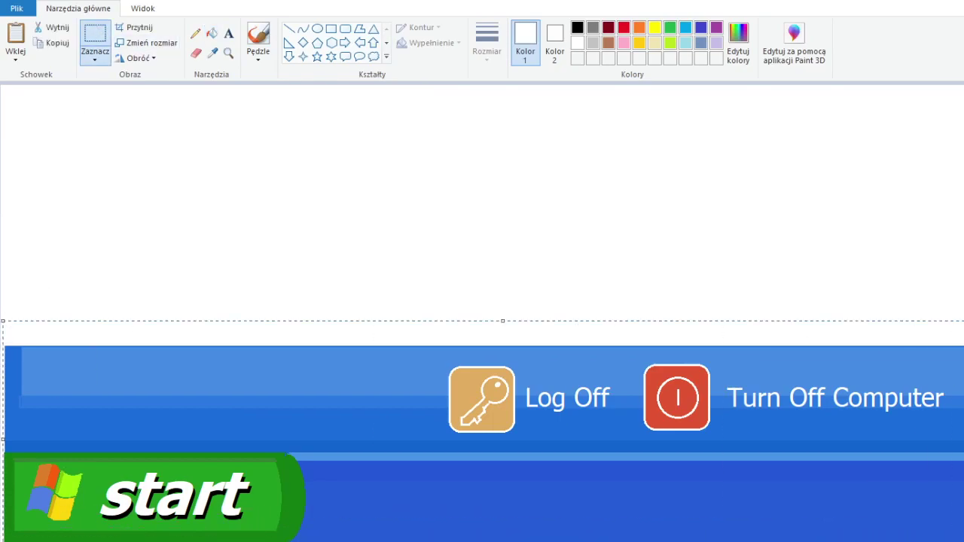
drag(470, 414, 472, 414)
drag(422, 366, 372, 521)
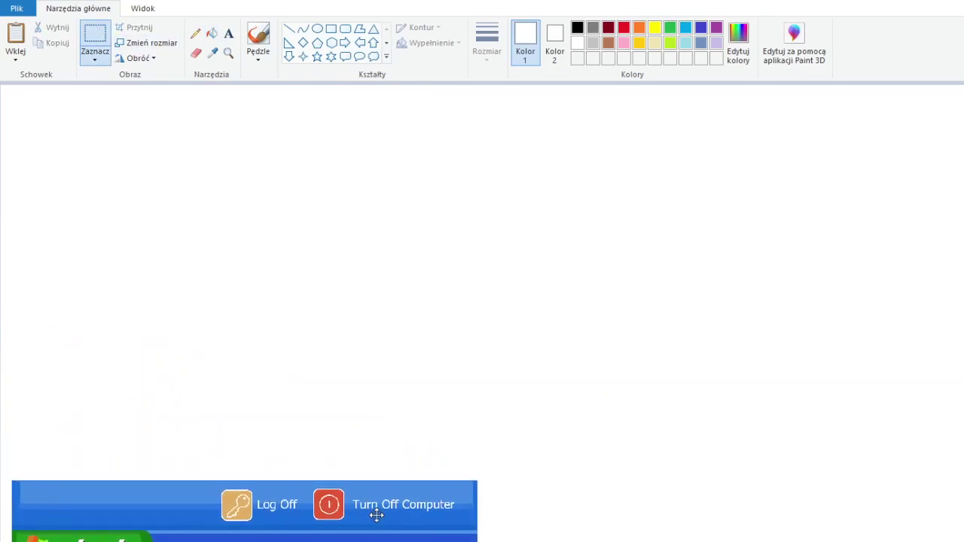
click(330, 28)
click(95, 38)
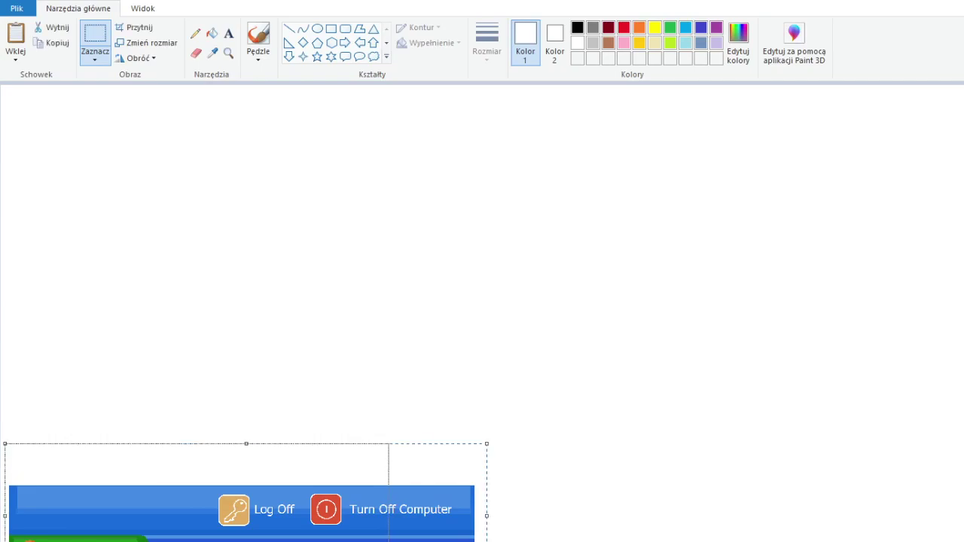
scroll(414, 522, up, 1)
drag(6, 305, 83, 367)
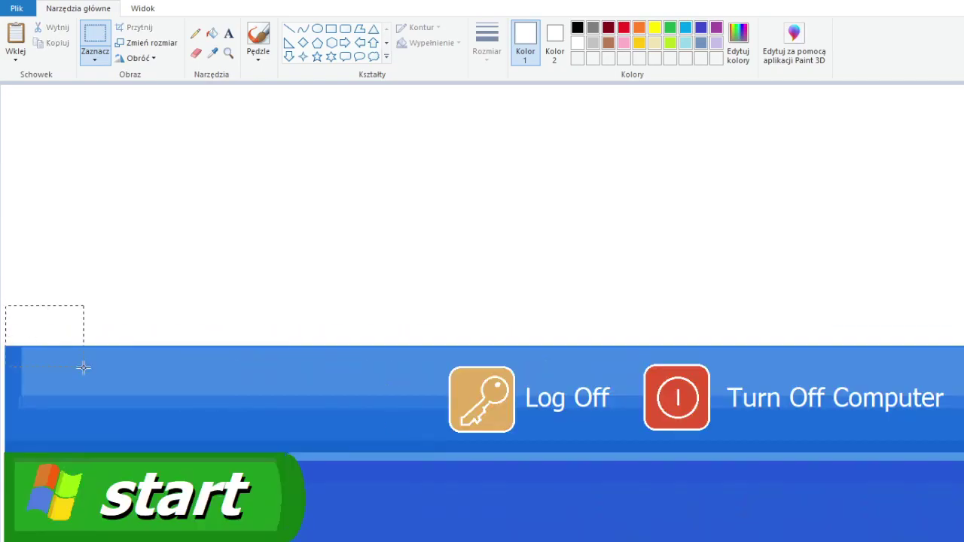
mouse_move(3, 260)
mouse_down()
mouse_move(961, 538)
mouse_move(477, 437)
mouse_up()
key(ctrl+z)
drag(962, 541, 379, 452)
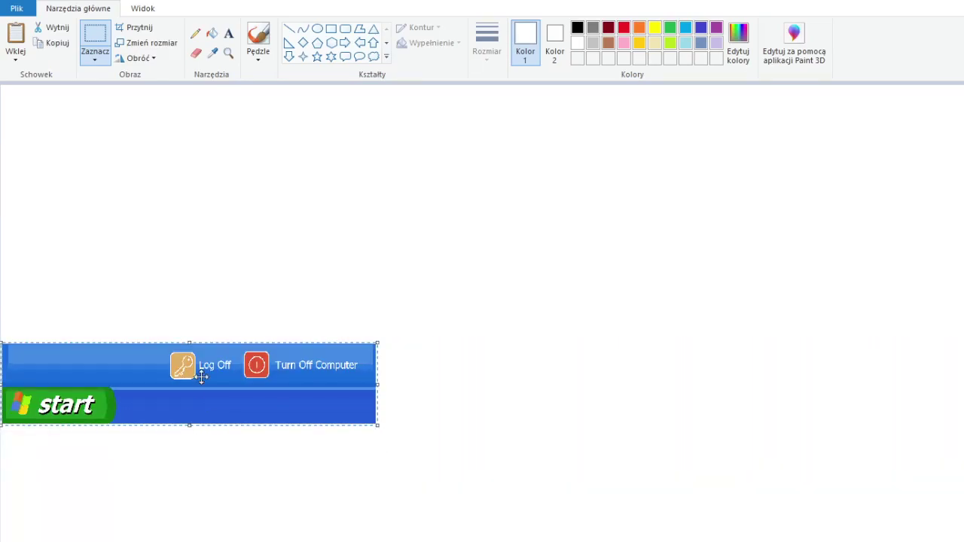
drag(204, 370, 205, 531)
Step: Draw a taskbar-blue rectangle above the taskbar filling the canvas height
click(330, 29)
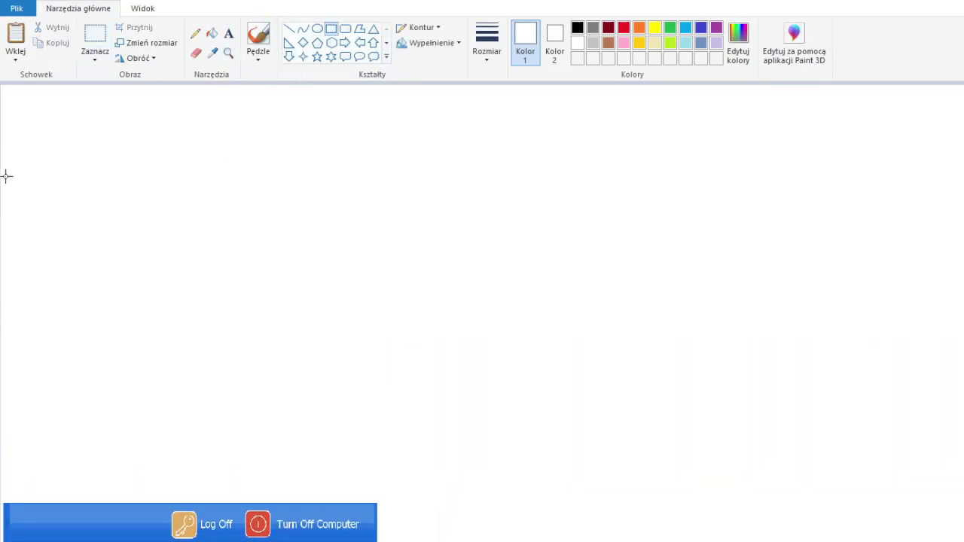
click(213, 53)
click(75, 524)
drag(4, 94, 377, 503)
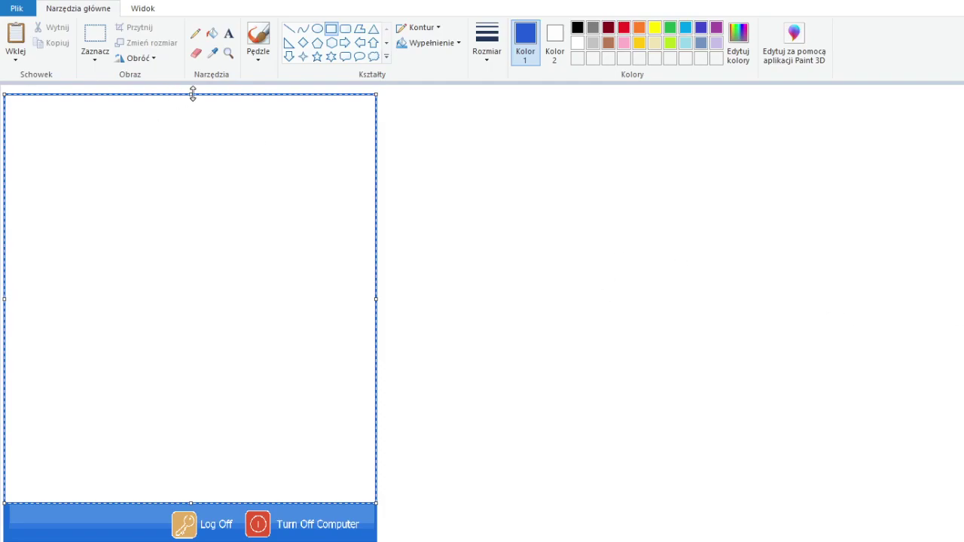
Step: Replace the square-cornered outline with a blue rounded rectangle for the menu panel
drag(193, 94, 192, 99)
click(439, 127)
click(289, 29)
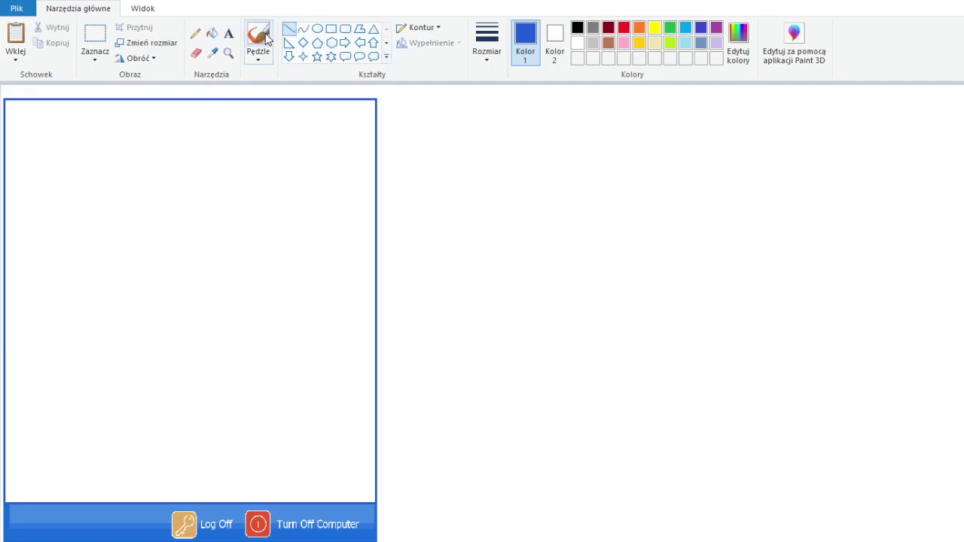
click(345, 29)
key(ctrl+z)
drag(6, 104, 376, 505)
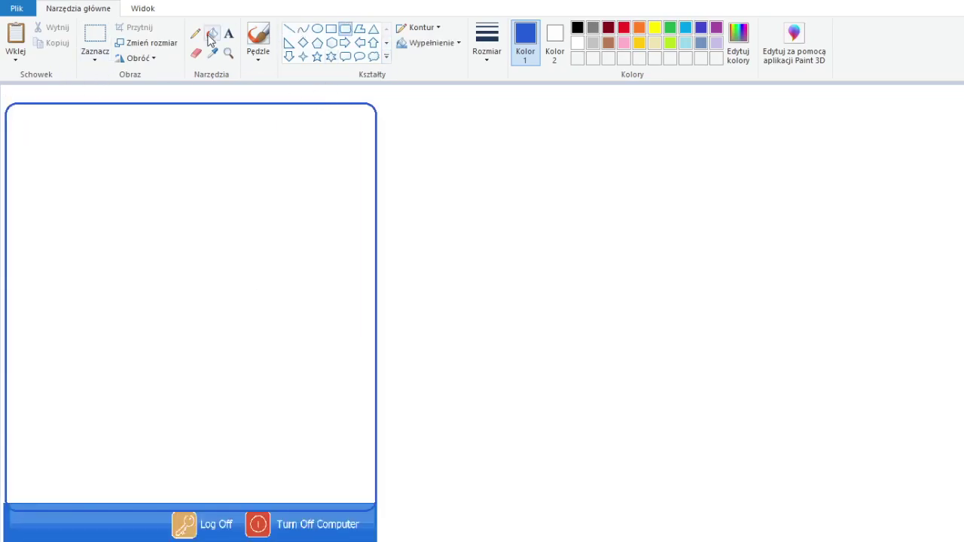
Step: Draw a horizontal line below the panel's top and fill the header area blue
click(211, 38)
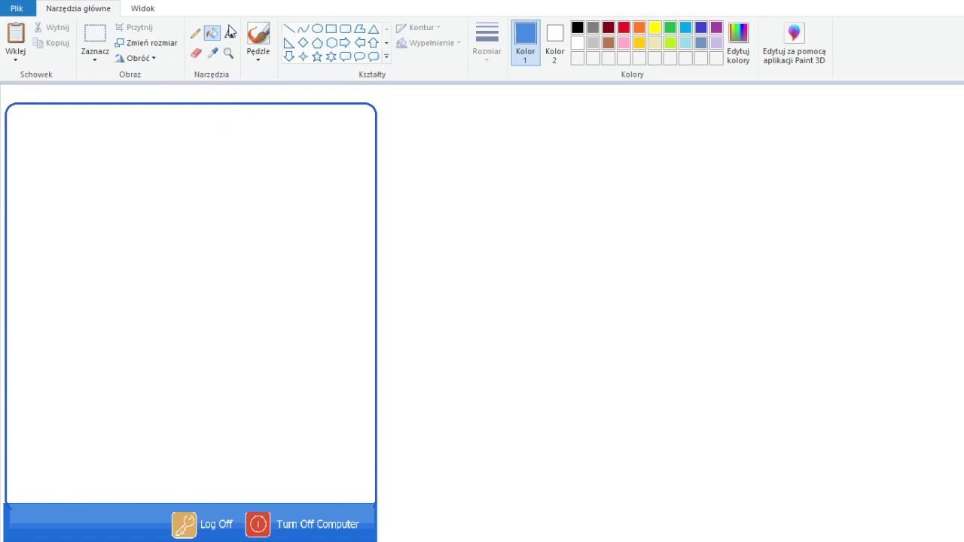
click(288, 29)
drag(6, 152, 376, 152)
key(Down)
key(Down)
key(Down)
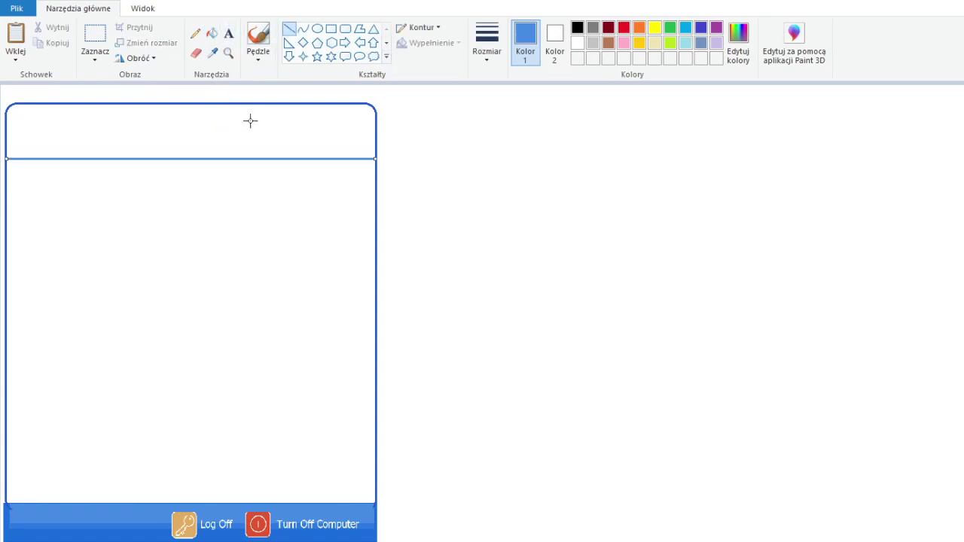
click(212, 33)
click(188, 128)
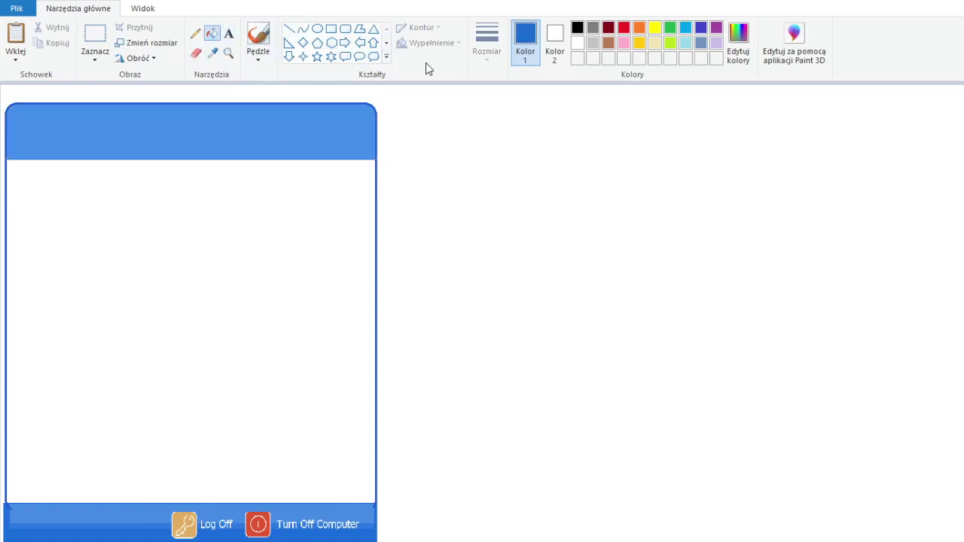
Step: Split the header with a second line and fill the upper band darker blue
click(288, 29)
drag(8, 136, 369, 136)
click(212, 34)
click(231, 116)
click(225, 119)
click(288, 29)
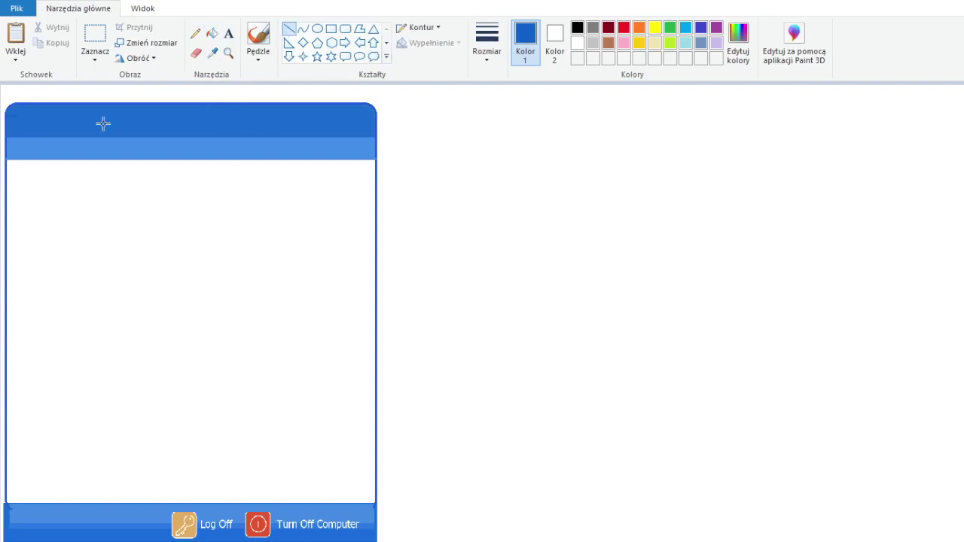
click(212, 33)
click(185, 109)
Step: Draw a small filled square at the header's left with a white outline
click(331, 29)
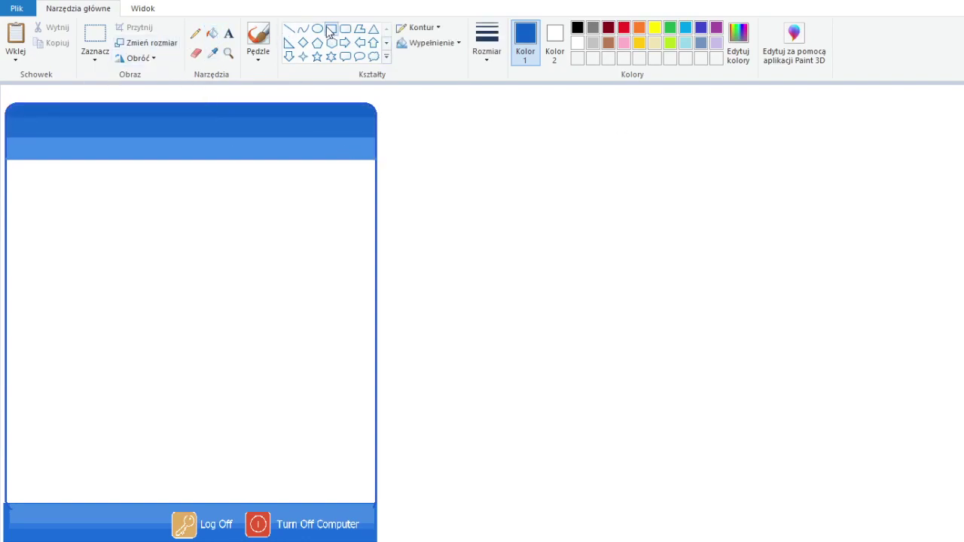
click(577, 28)
drag(20, 109, 72, 158)
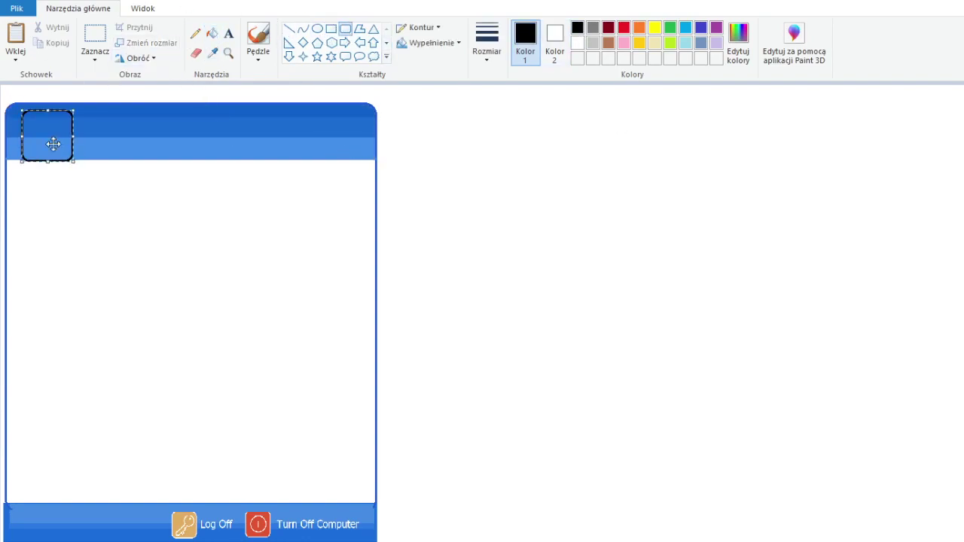
click(211, 33)
click(669, 42)
click(39, 132)
click(577, 43)
click(13, 133)
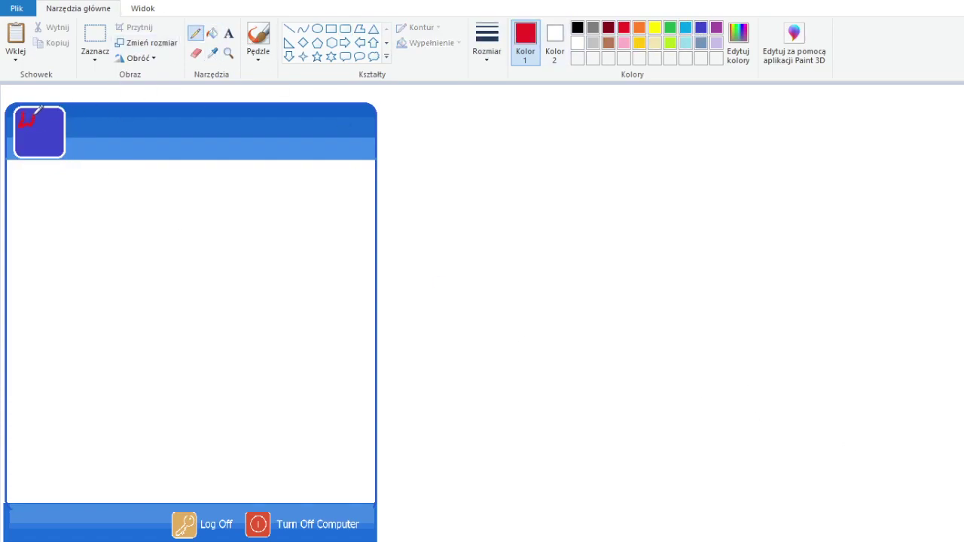
Step: Draw the red and green flag pieces on the square with the pencil
click(212, 53)
drag(38, 110, 51, 125)
click(669, 27)
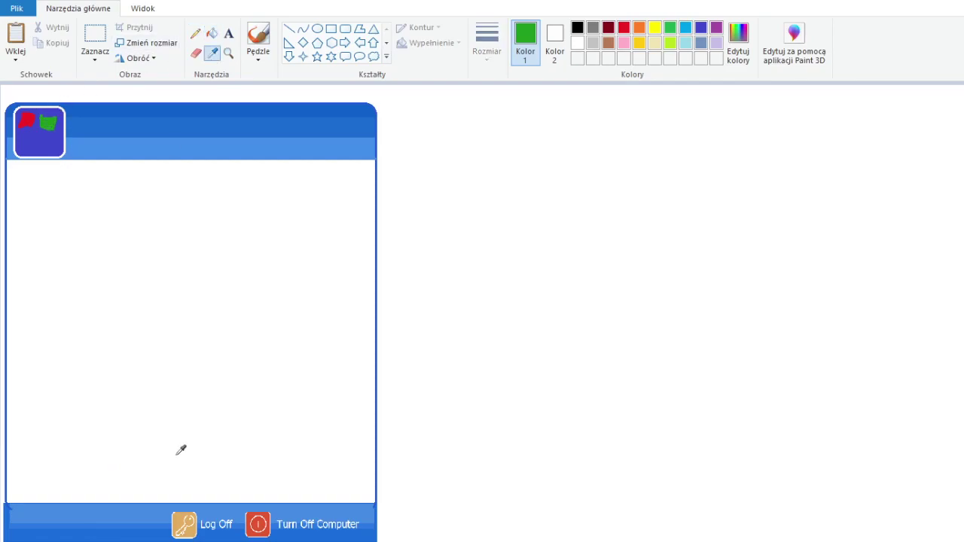
click(184, 524)
click(212, 53)
click(35, 133)
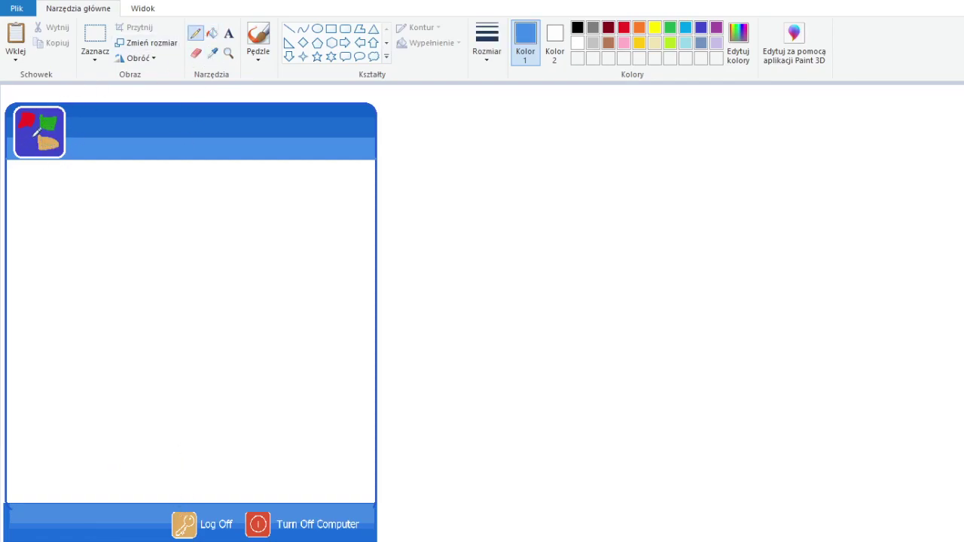
Step: Write the white title 'Windows Videos' on the header beside the logo
click(229, 33)
drag(79, 113, 307, 148)
text(Wi)
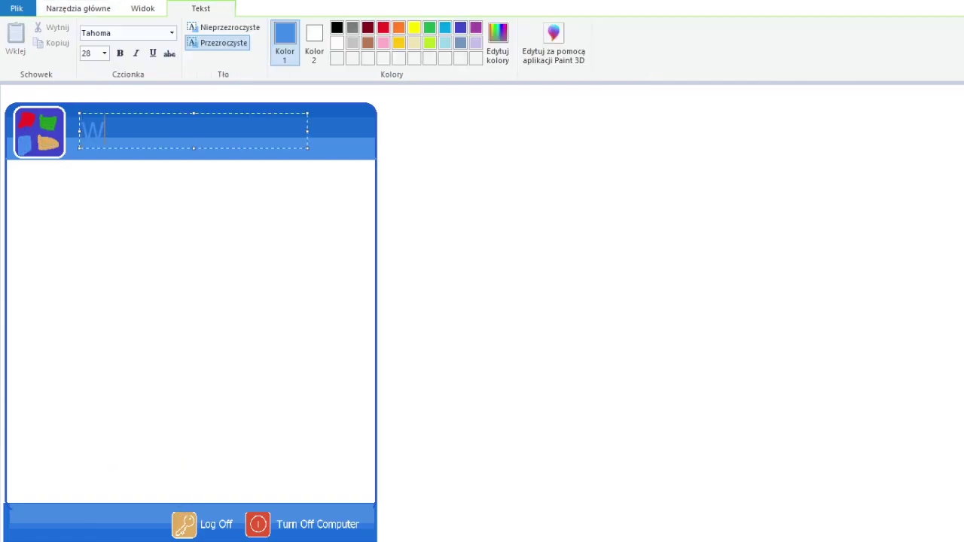
text(n)
click(336, 43)
key(ctrl+a)
key(End)
text(dows Videos)
key(ctrl+a)
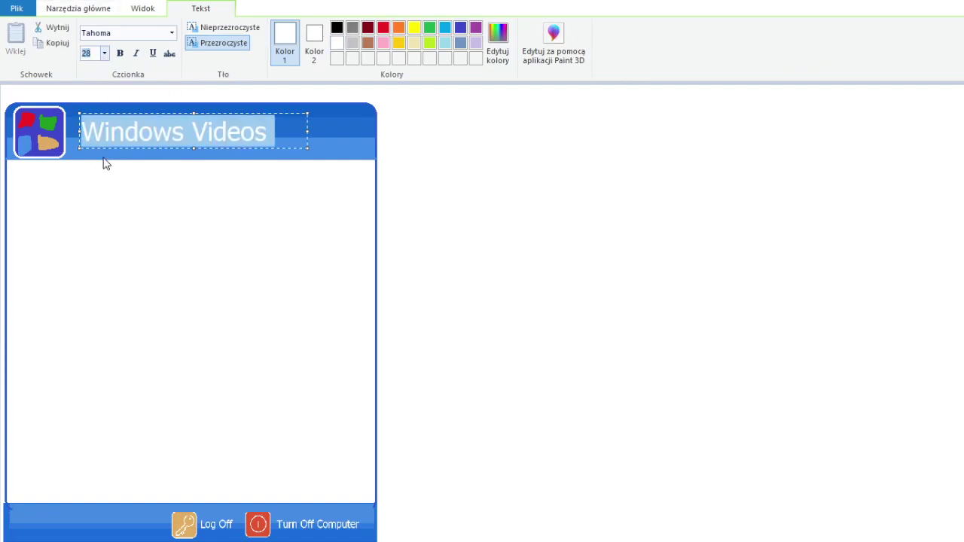
drag(145, 113, 138, 117)
click(136, 306)
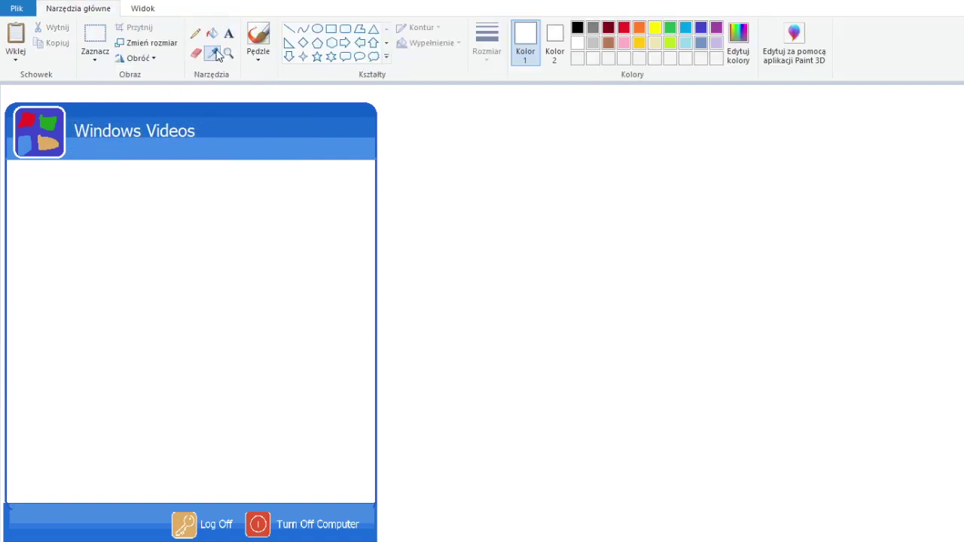
Step: Draw the 'e' logo from a large circle, an inner ellipse and a crossbar, filled blue
click(331, 29)
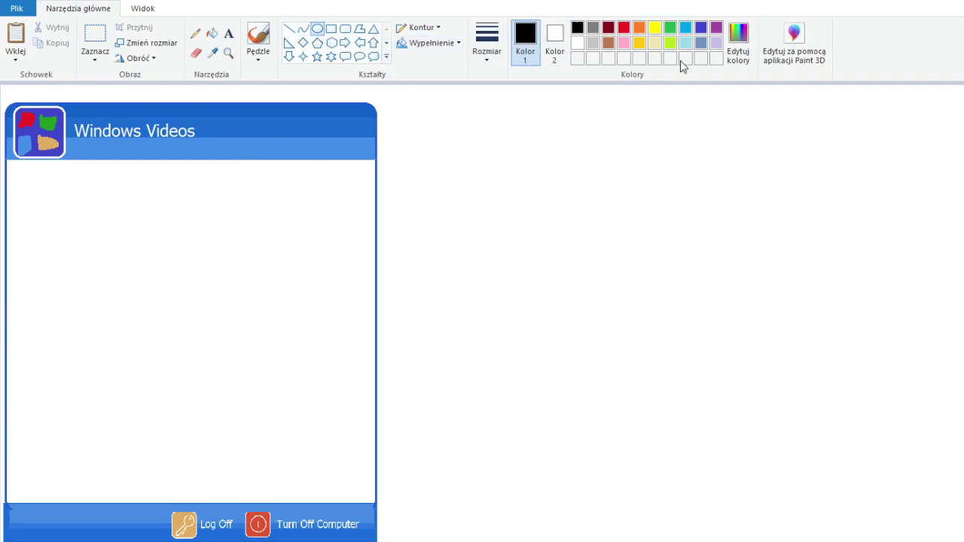
drag(511, 163, 798, 446)
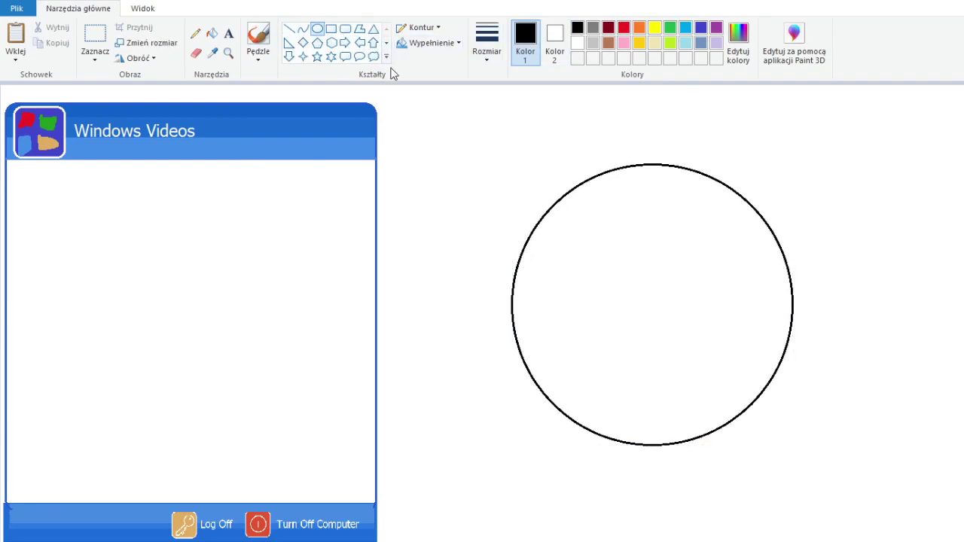
mouse_move(588, 224)
mouse_down()
mouse_move(710, 338)
mouse_move(690, 369)
mouse_move(705, 374)
mouse_up()
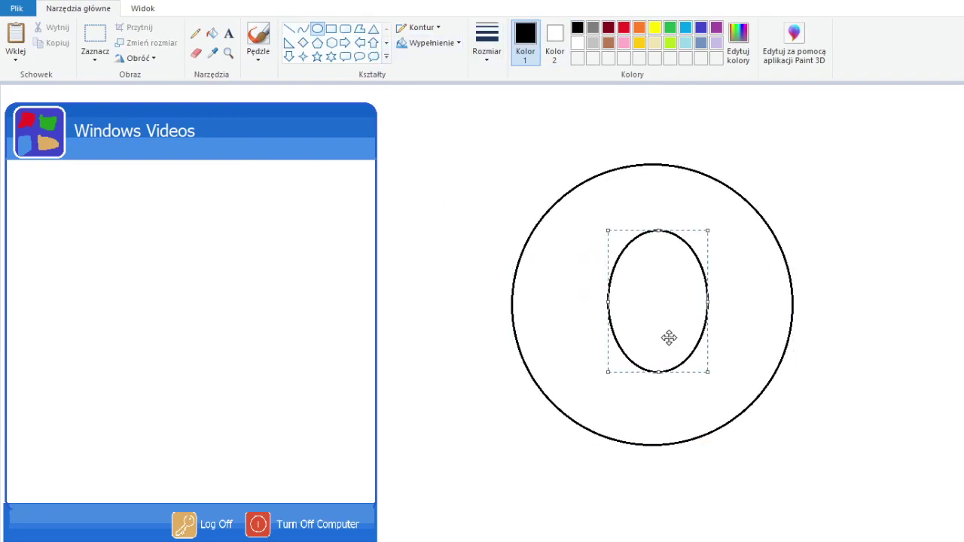
click(834, 260)
click(289, 28)
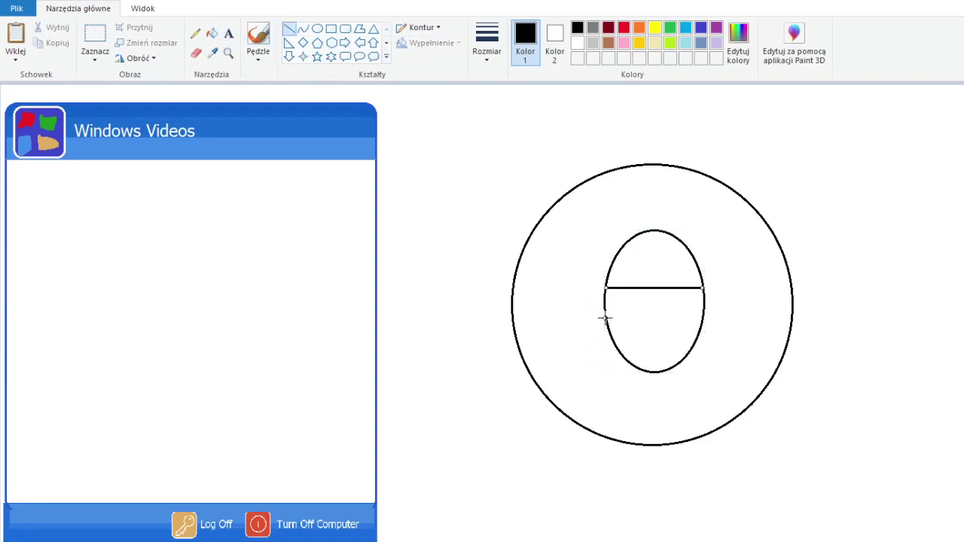
drag(700, 329, 786, 329)
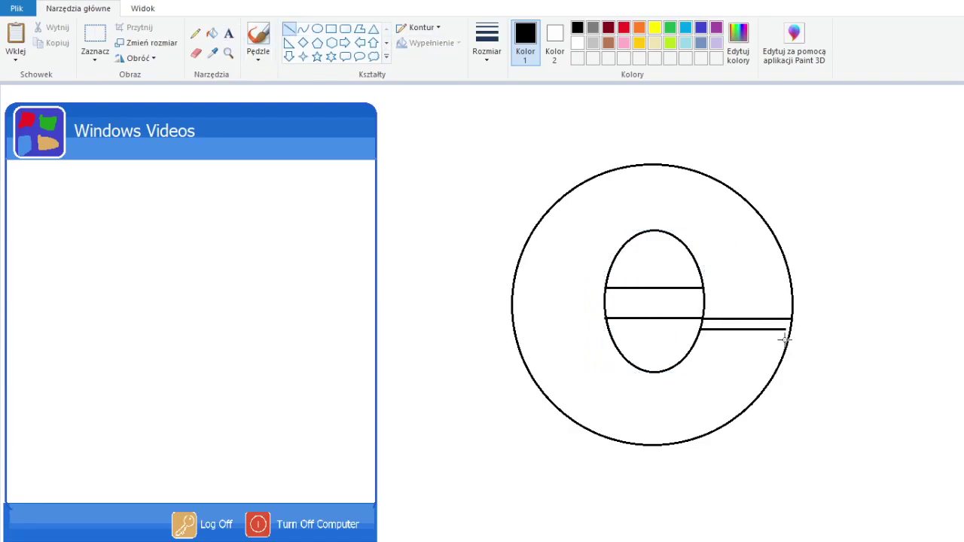
click(196, 52)
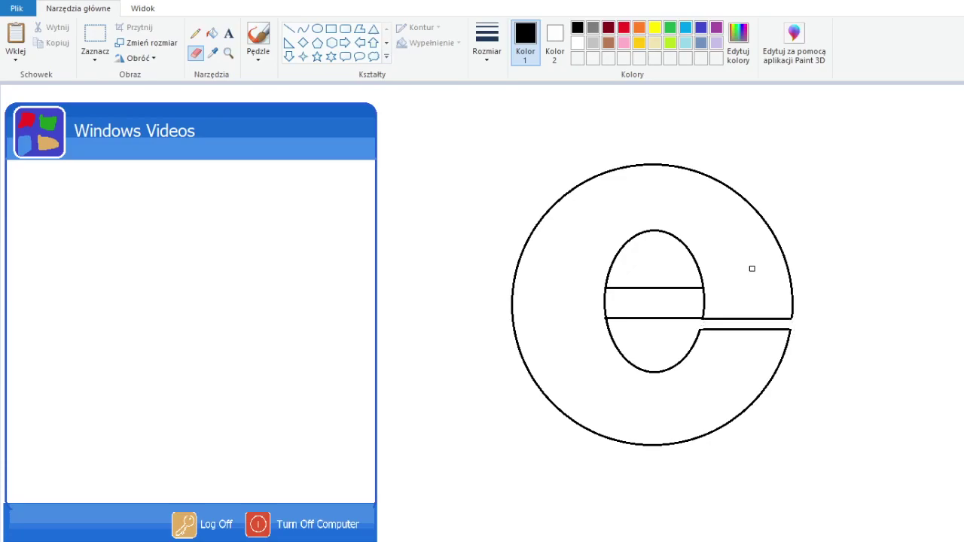
click(518, 194)
click(765, 293)
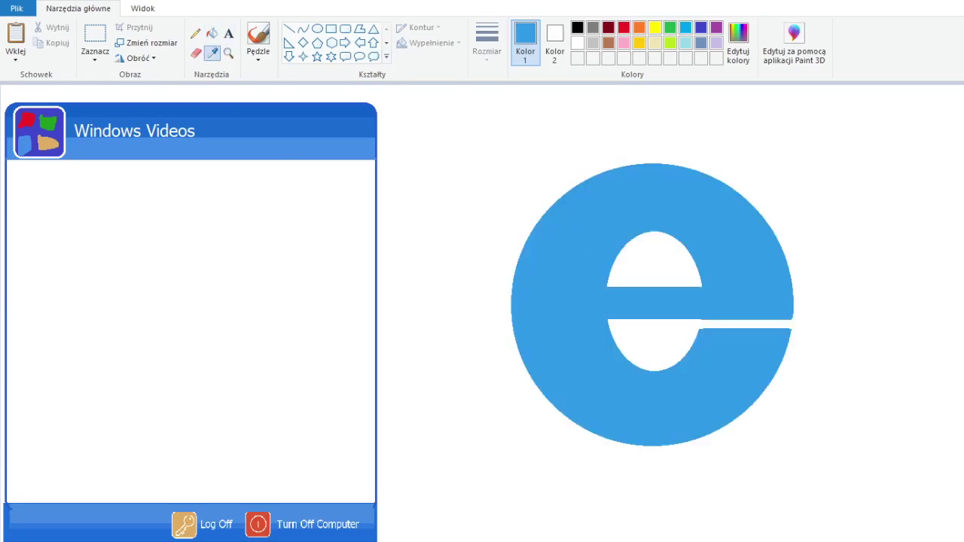
Step: Draw a light-cyan curved arc sweeping over the 'e'
click(792, 309)
click(302, 28)
drag(485, 360, 719, 136)
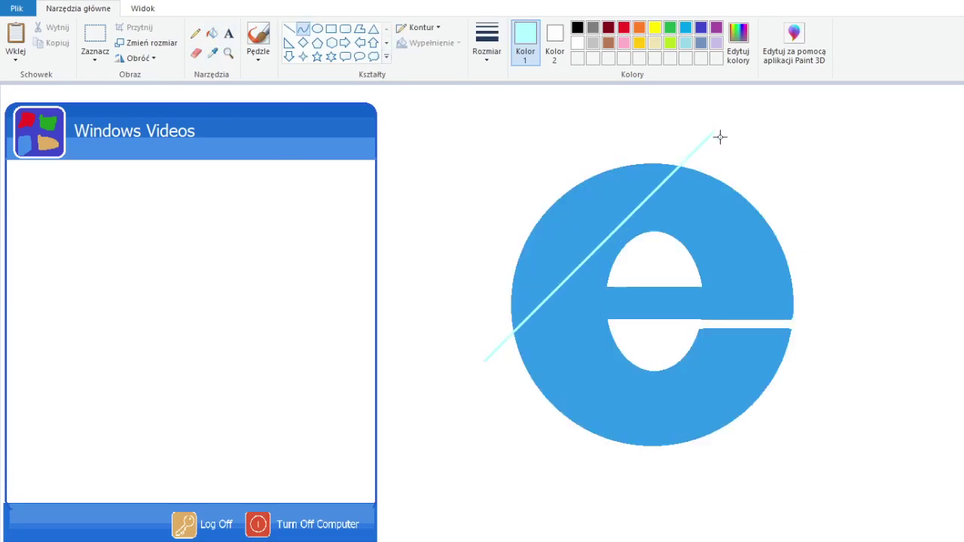
drag(495, 286, 602, 138)
click(577, 159)
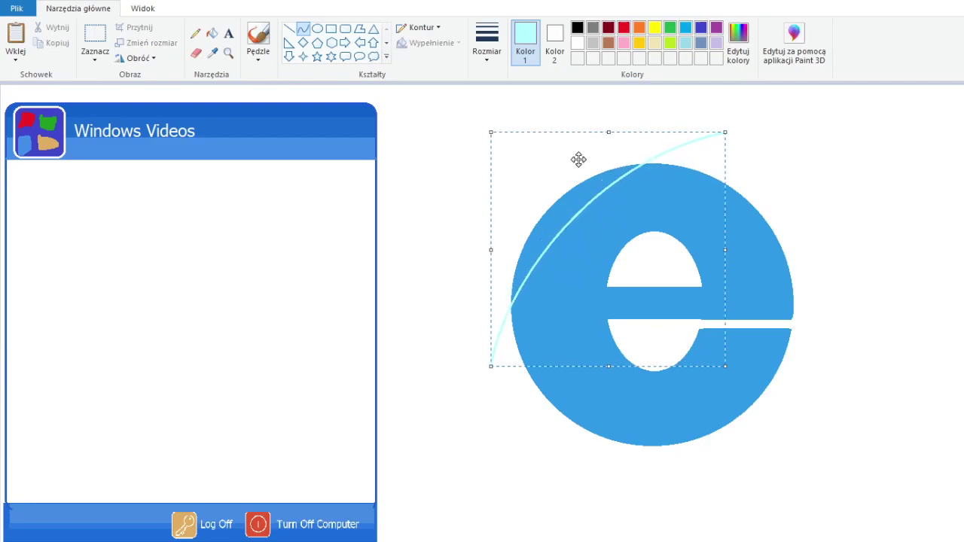
click(765, 157)
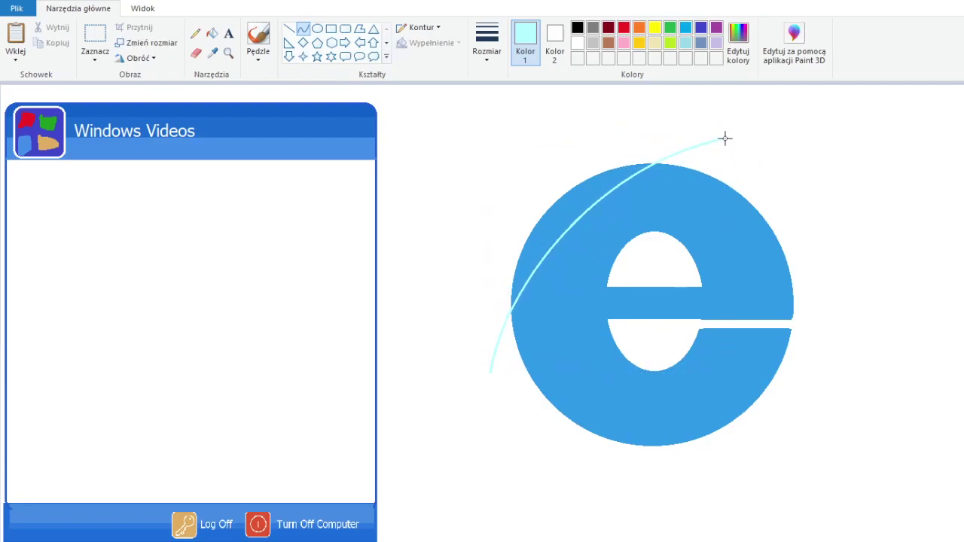
Step: Close the ring with a second cyan curve and fill its sections light cyan
drag(756, 133, 747, 137)
drag(493, 366, 516, 351)
click(596, 336)
drag(704, 148, 668, 163)
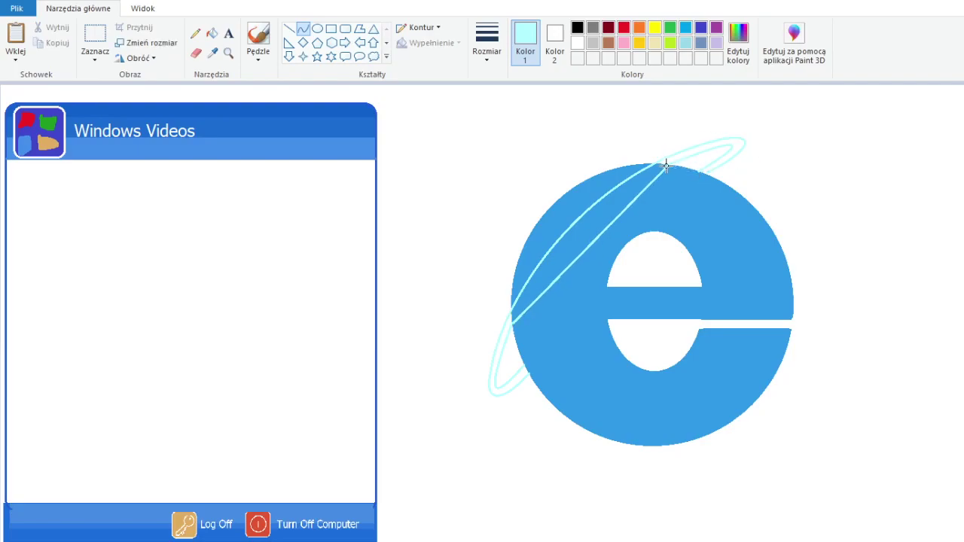
click(212, 33)
click(607, 190)
click(702, 169)
click(508, 342)
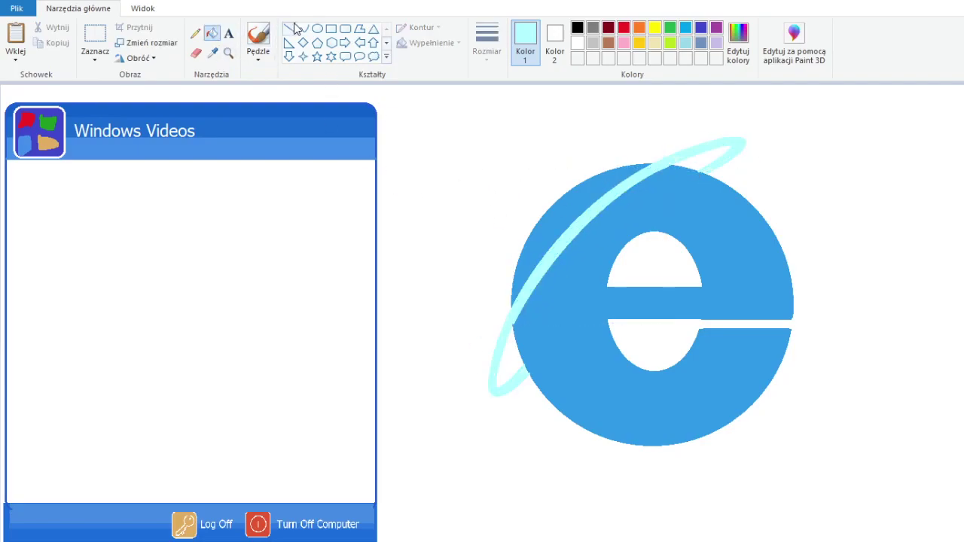
Step: Move the logo into the left column and draw a vertical divider down the menu
click(95, 38)
mouse_move(468, 115)
mouse_down()
mouse_move(852, 462)
mouse_move(527, 177)
mouse_move(48, 210)
mouse_up()
click(289, 29)
drag(194, 159, 164, 503)
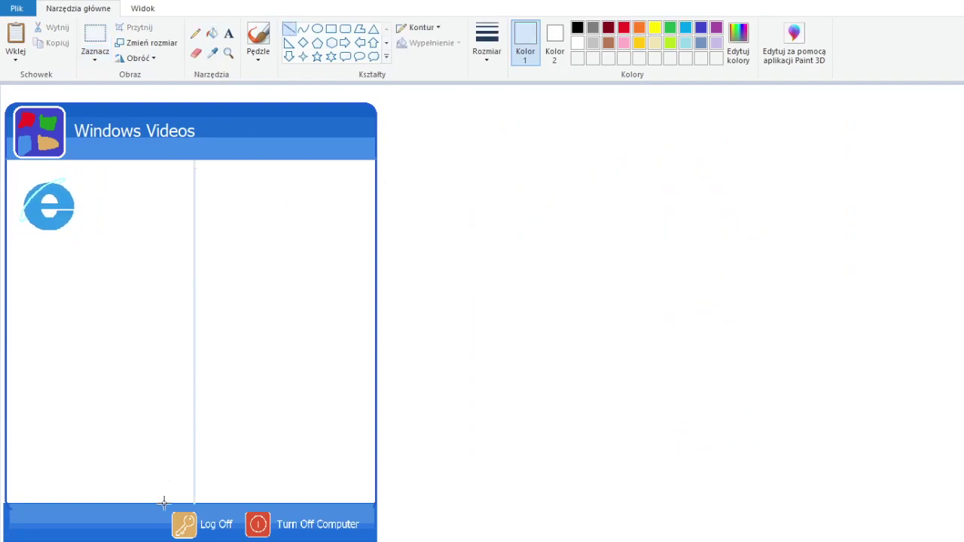
drag(194, 331, 185, 331)
Step: Fill the right column light blue, redraw the divider, and shrink the logo further
click(212, 33)
click(278, 331)
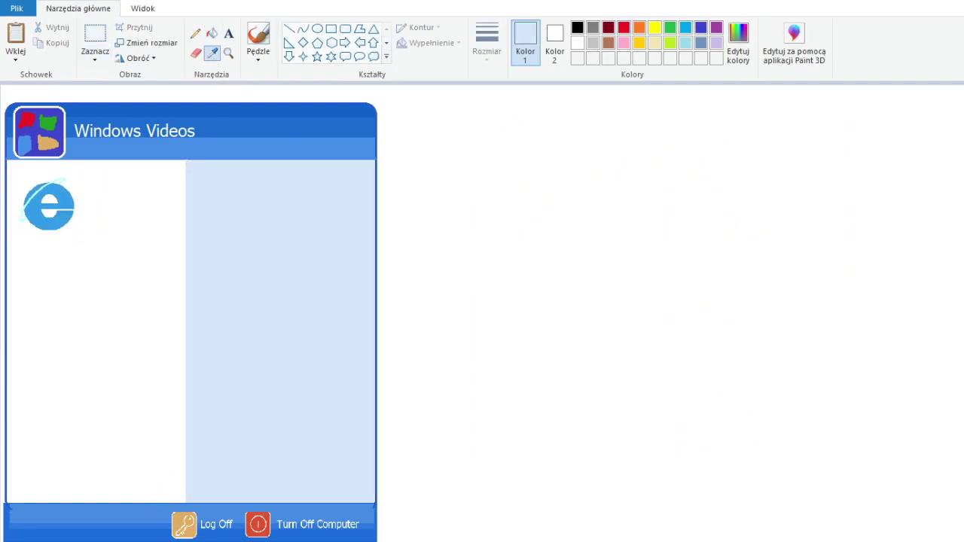
drag(186, 160, 186, 503)
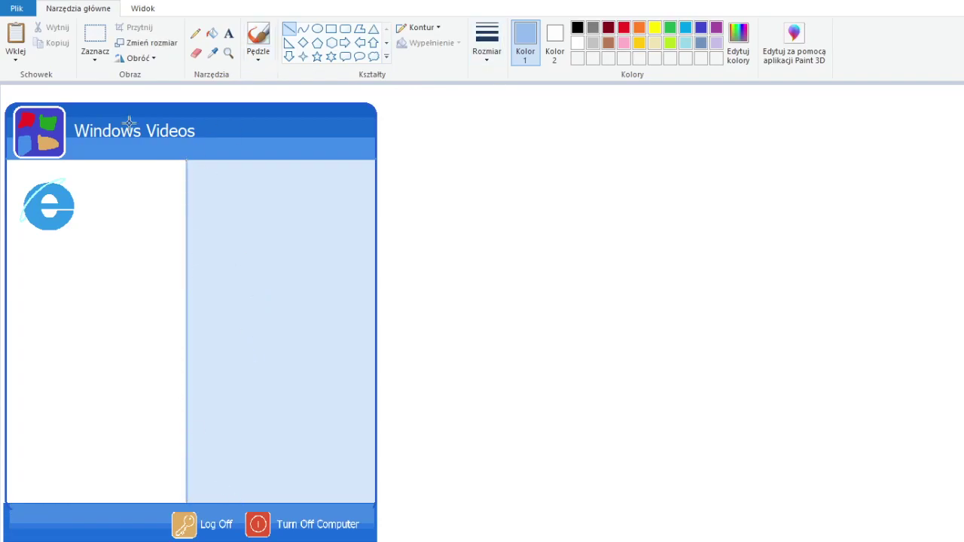
click(95, 38)
mouse_move(18, 173)
mouse_down()
mouse_move(85, 238)
mouse_move(32, 198)
mouse_up()
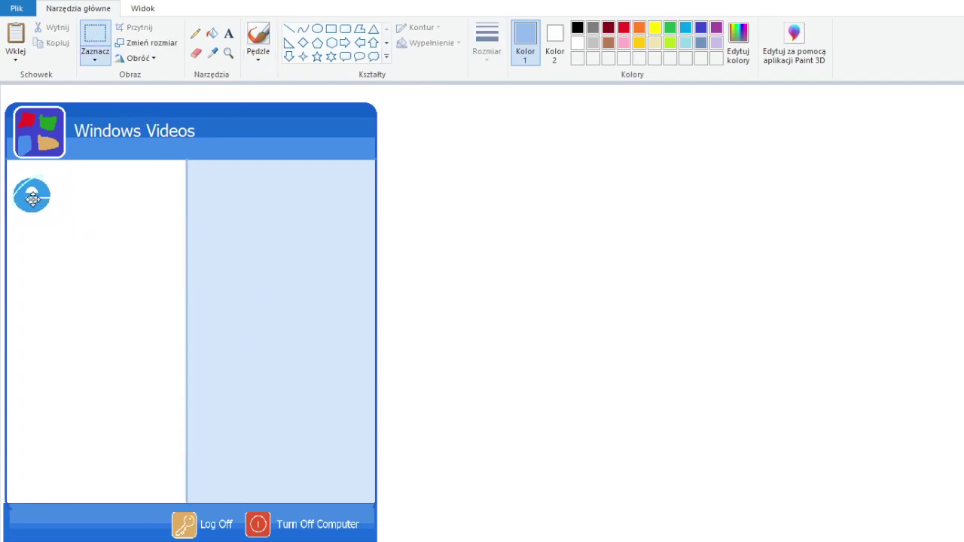
Step: Draw a black rectangle outline for the envelope on the empty canvas
click(331, 28)
click(577, 28)
drag(432, 259, 669, 415)
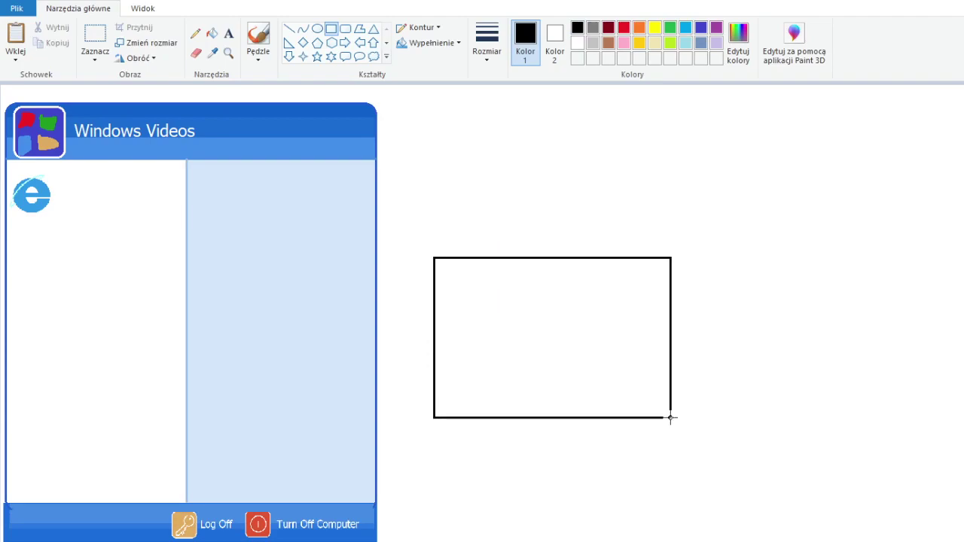
drag(591, 376, 643, 355)
Step: Draw a light-blue curved arrow along the envelope's top, filled solid
click(293, 34)
click(213, 53)
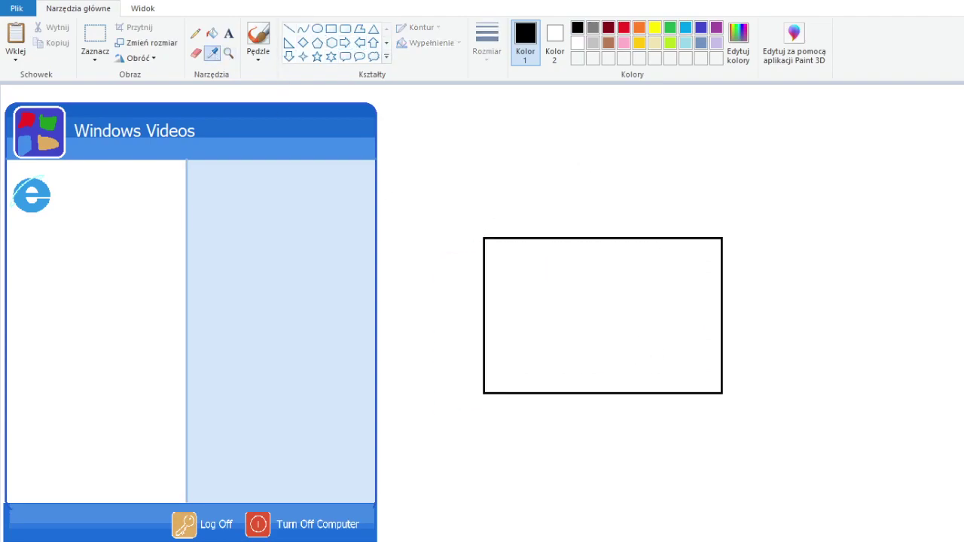
click(278, 226)
drag(527, 270, 577, 264)
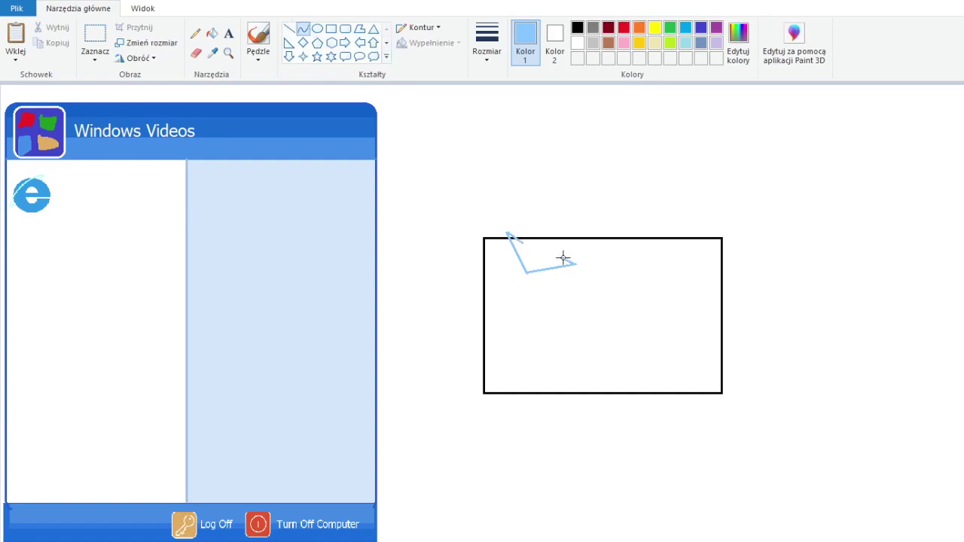
drag(614, 246, 621, 201)
mouse_move(577, 230)
mouse_down()
mouse_move(649, 227)
mouse_move(655, 218)
mouse_up()
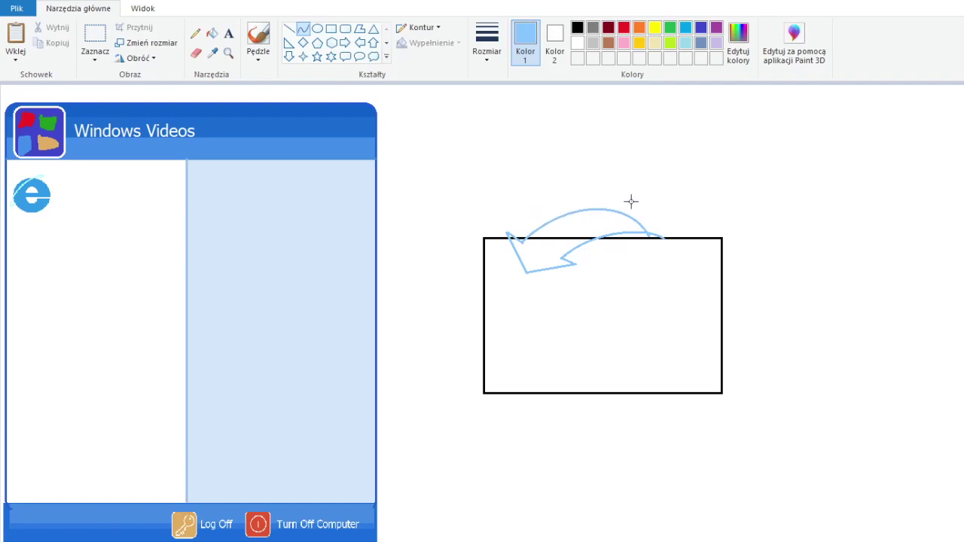
drag(522, 239, 565, 186)
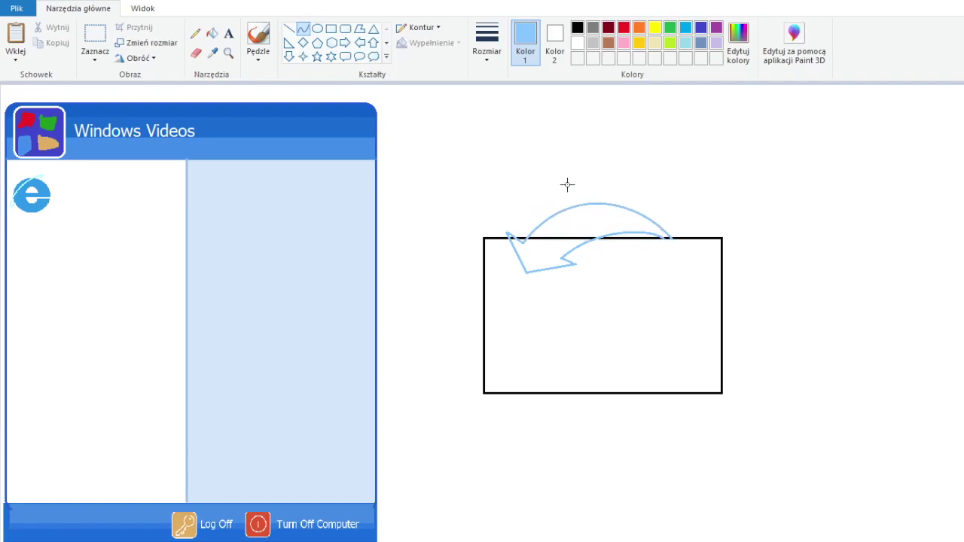
click(212, 33)
click(515, 240)
click(589, 229)
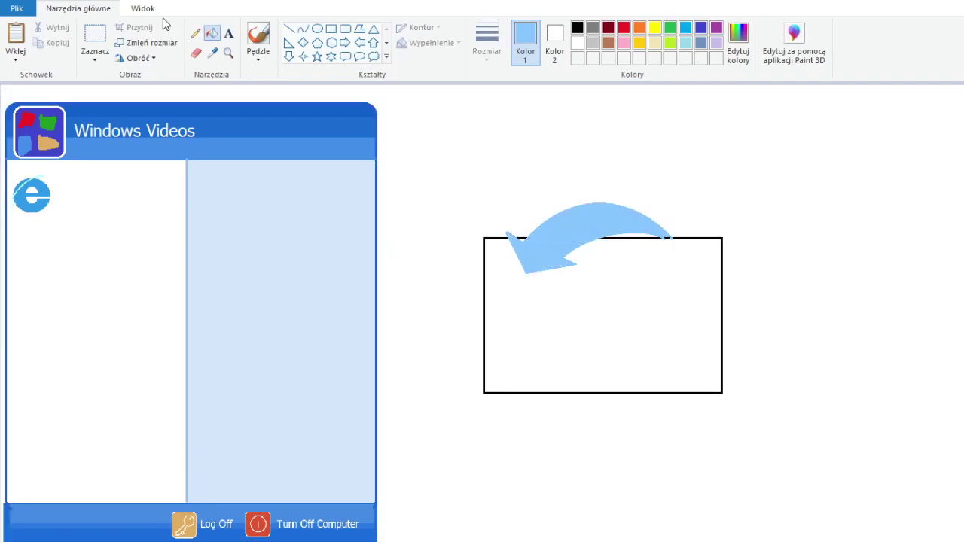
Step: Copy the arrow, rotate the copy 180° and place it at the envelope's bottom
click(94, 41)
drag(452, 185, 764, 290)
key(ctrl+c)
key(ctrl+v)
click(136, 58)
click(162, 112)
drag(187, 146, 625, 398)
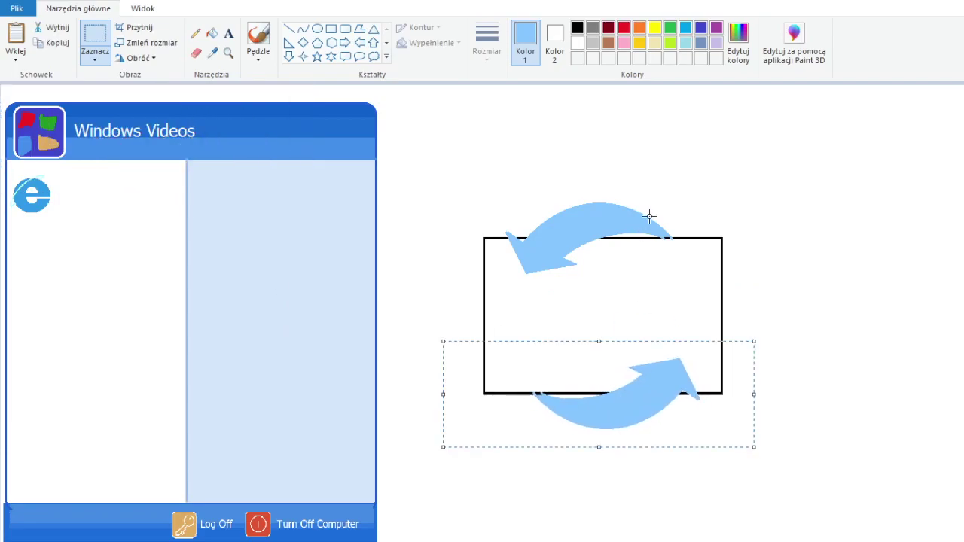
drag(598, 342, 598, 308)
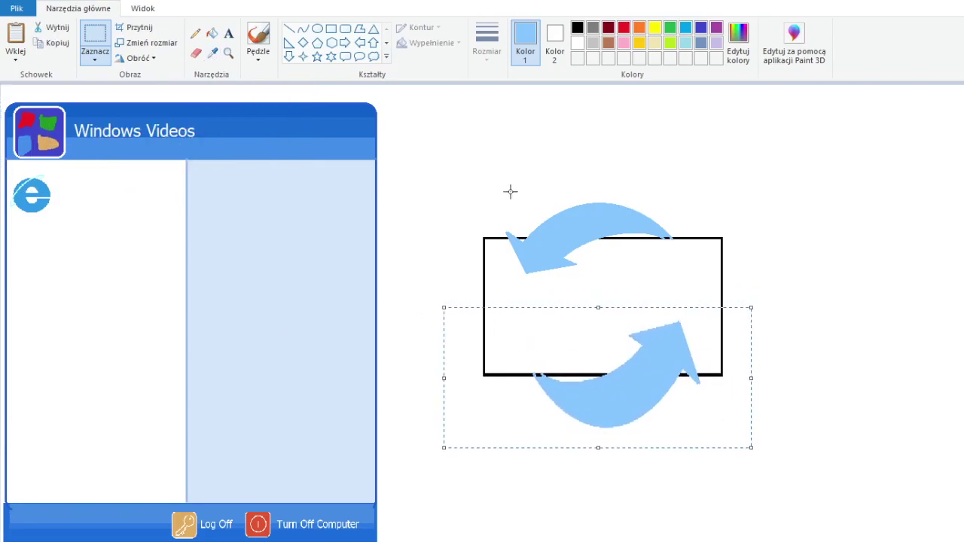
drag(771, 276, 441, 123)
drag(602, 219, 602, 210)
Step: Add a sweeping pale-blue curve across the envelope and fill beneath it
click(211, 33)
click(212, 53)
click(691, 174)
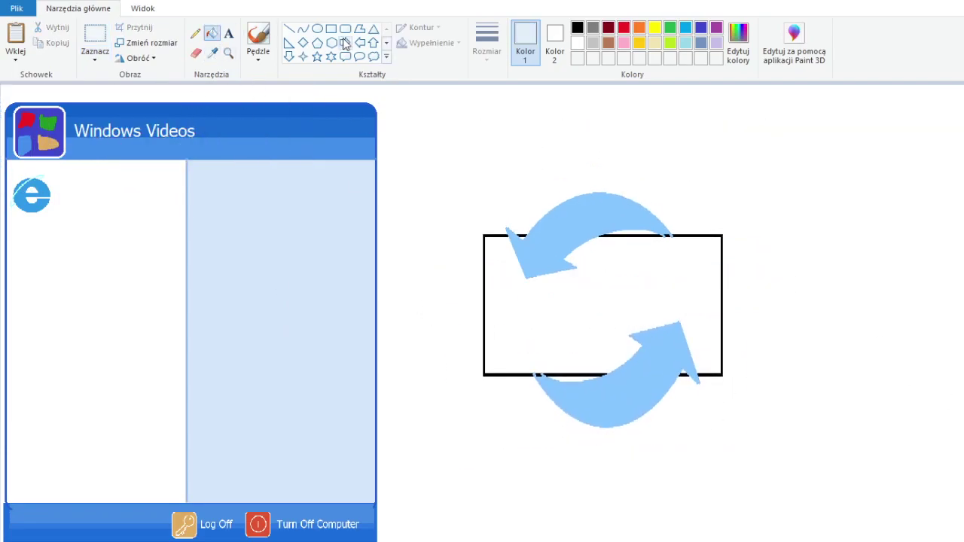
click(303, 28)
drag(534, 370, 721, 254)
drag(543, 318, 607, 255)
click(212, 33)
click(572, 316)
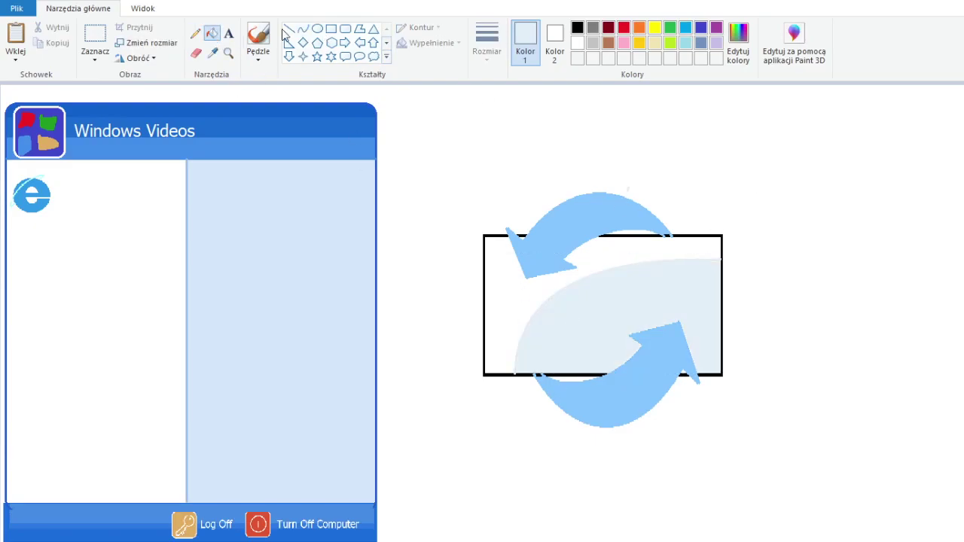
Step: Add a small solid red stamp in the envelope's corner
click(212, 53)
click(184, 525)
click(624, 28)
click(330, 28)
drag(687, 260, 712, 278)
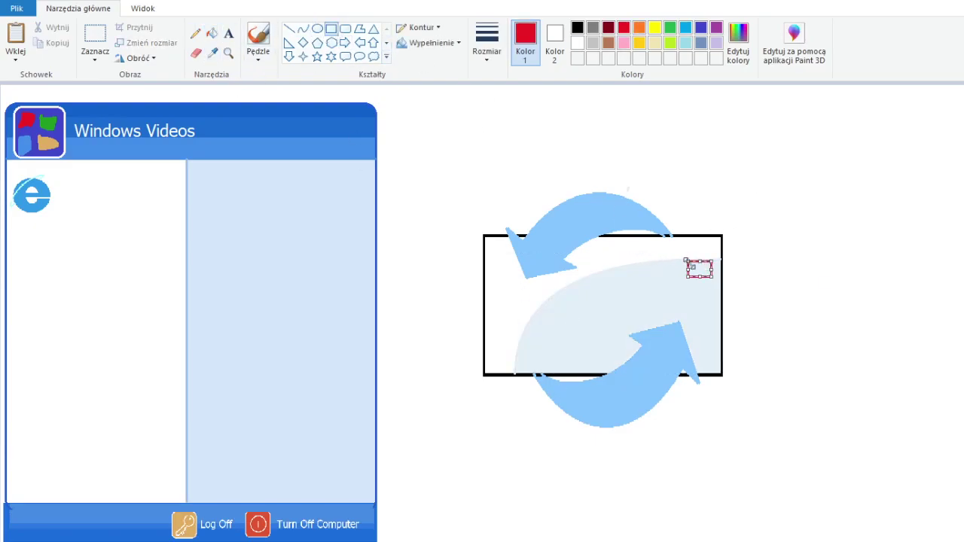
click(212, 34)
click(699, 269)
Step: Draw two grey address lines on the envelope
click(95, 42)
click(289, 28)
drag(561, 286, 651, 285)
drag(561, 296, 651, 299)
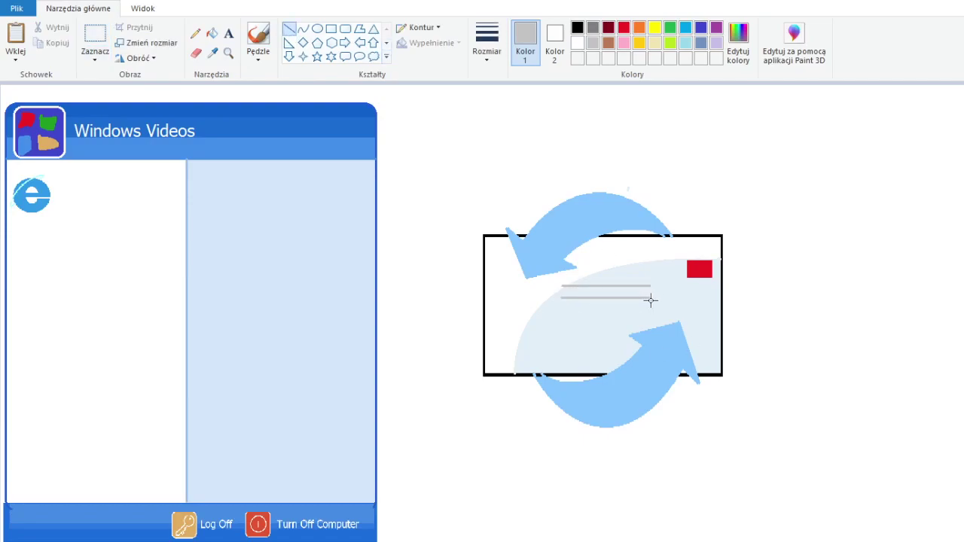
Step: Recolour both arrows a stronger, darker blue
click(213, 53)
click(316, 148)
drag(552, 210, 614, 230)
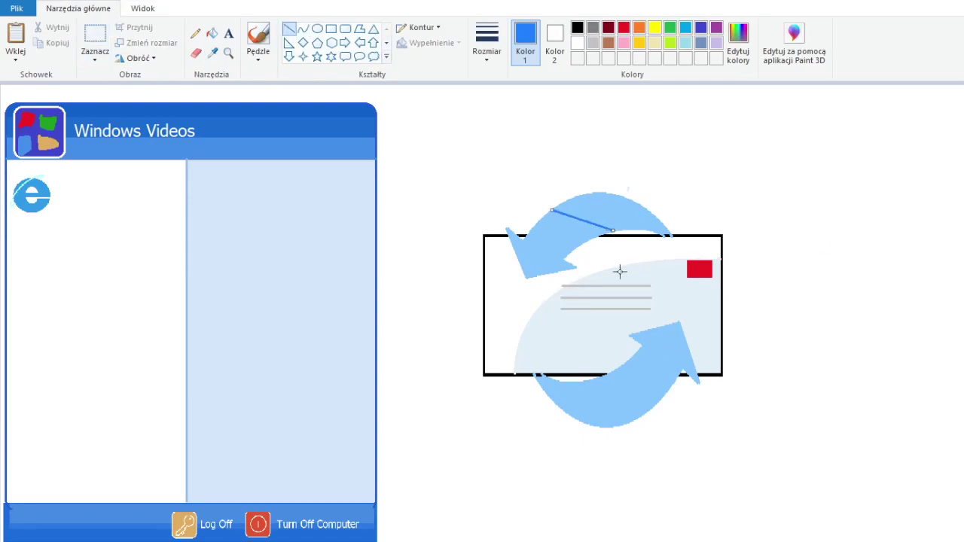
click(212, 33)
click(650, 338)
click(543, 248)
Step: Shrink the envelope icon and place it below the Internet Explorer icon
click(95, 42)
mouse_move(456, 165)
mouse_down()
mouse_move(758, 441)
mouse_move(529, 248)
mouse_up()
drag(488, 207, 70, 241)
mouse_move(113, 296)
mouse_down()
mouse_move(72, 257)
mouse_move(31, 249)
mouse_up()
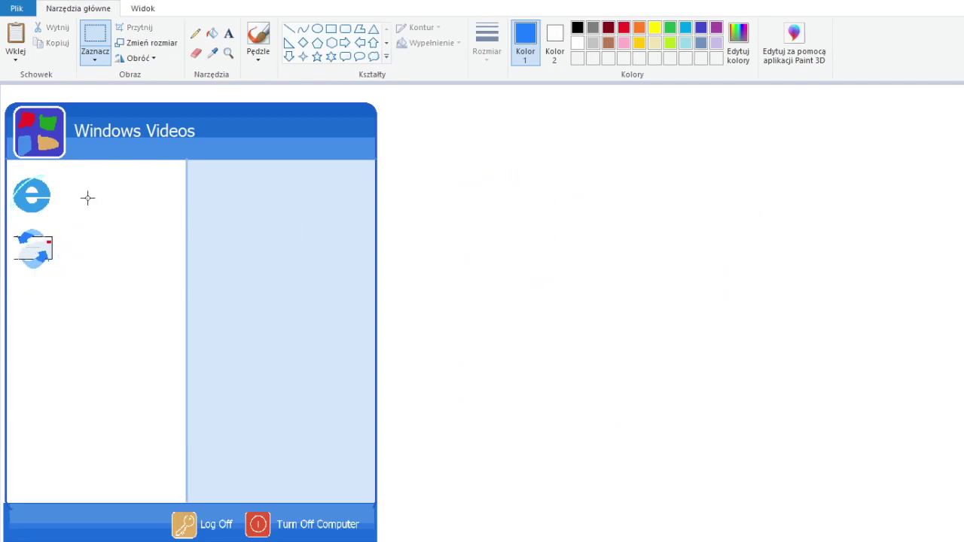
Step: Pick orange-red and try an ellipse, then undo it
click(195, 33)
click(577, 28)
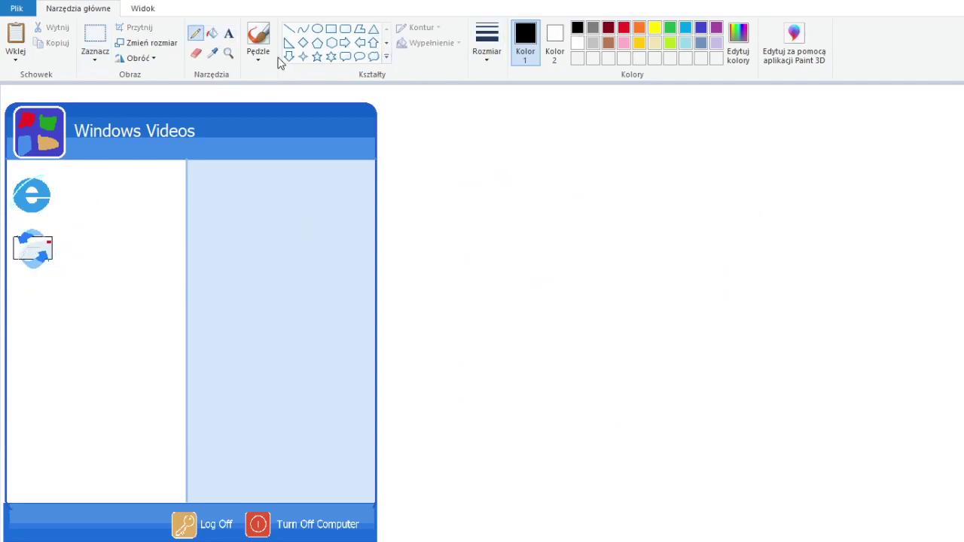
click(317, 29)
click(213, 53)
click(258, 524)
drag(667, 168, 609, 311)
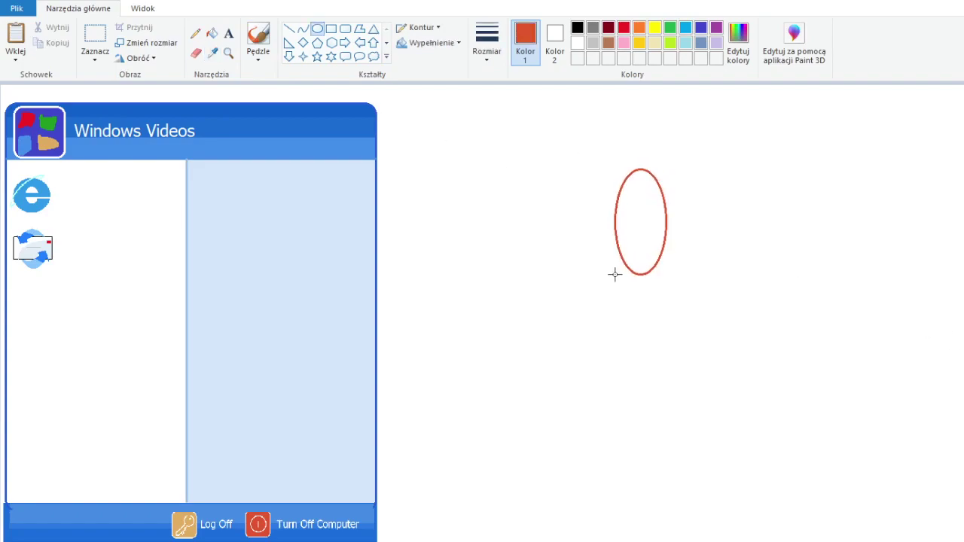
key(ctrl+z)
Step: Draw an orange-red sail-shaped petal with curves and fill it
click(303, 28)
drag(574, 229, 678, 268)
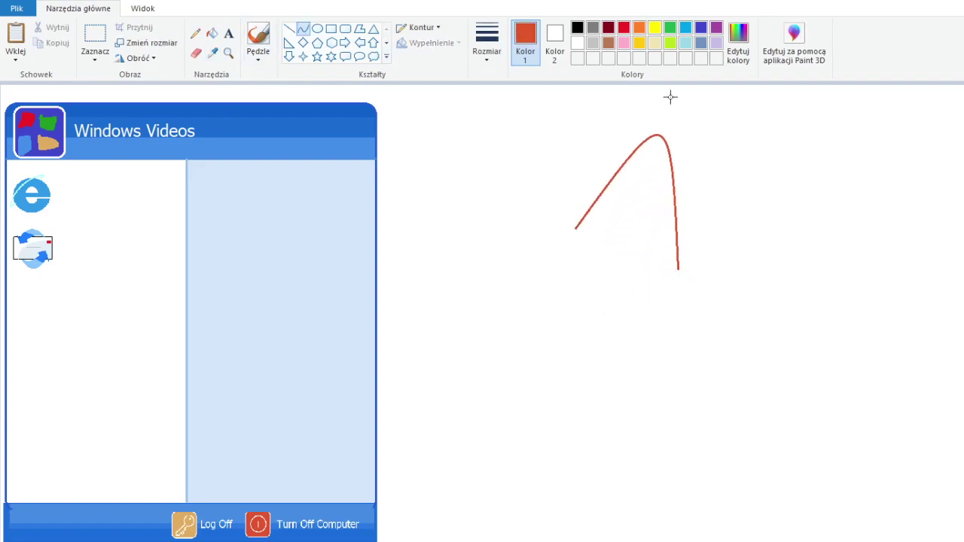
mouse_move(629, 249)
mouse_down()
mouse_move(727, 126)
mouse_move(665, 151)
mouse_up()
drag(540, 282, 685, 233)
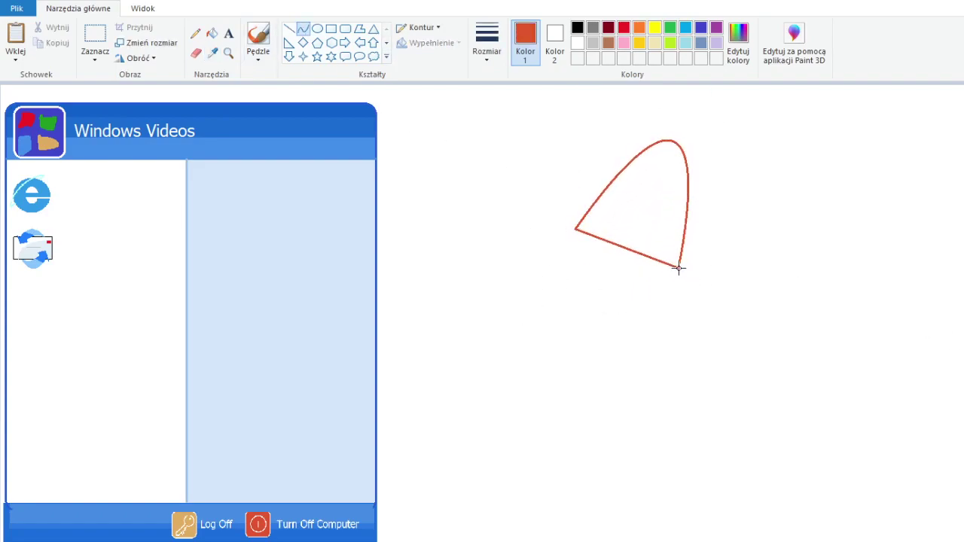
click(212, 33)
click(648, 188)
Step: Draw a blue loop to the upper left and fill it blue
click(213, 53)
click(226, 147)
click(303, 29)
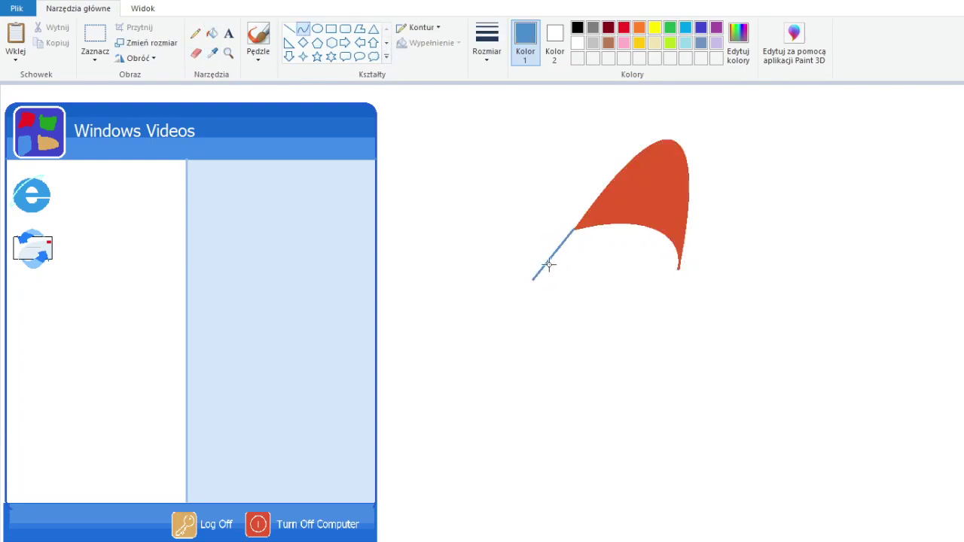
drag(549, 264, 419, 121)
click(420, 121)
click(383, 316)
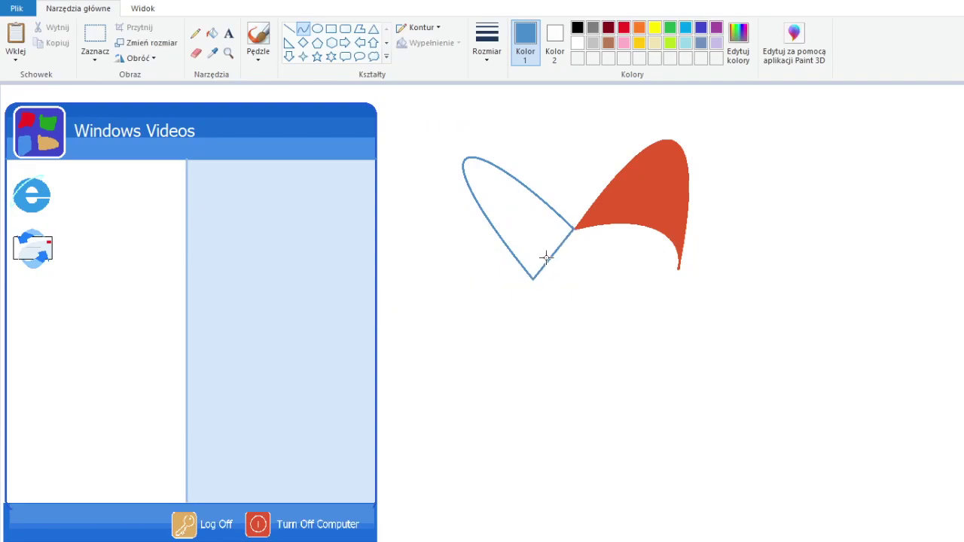
drag(542, 273, 523, 243)
click(213, 33)
click(489, 196)
Step: Draw a green loop below and fill it green
click(213, 52)
click(46, 119)
click(309, 29)
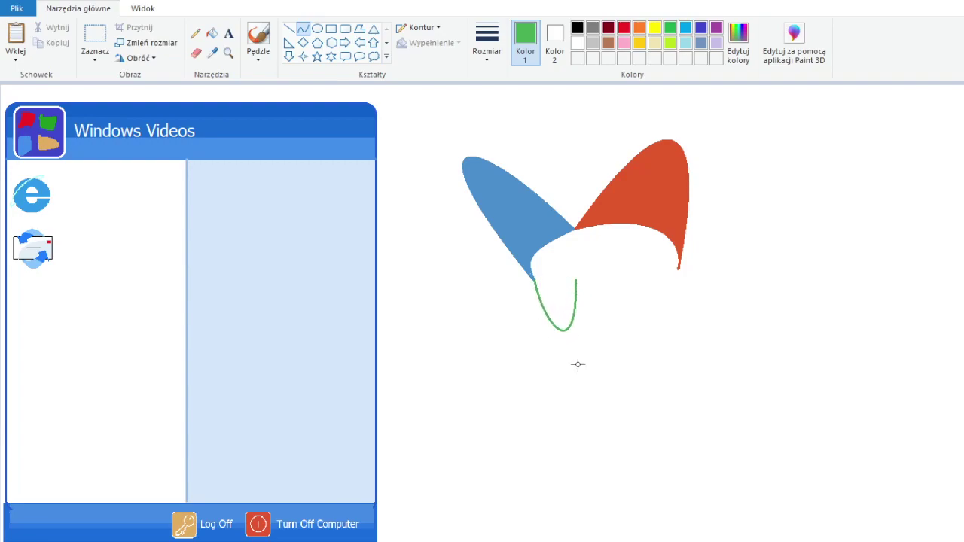
mouse_move(544, 327)
mouse_down()
mouse_move(581, 358)
mouse_move(572, 283)
mouse_up()
click(212, 33)
click(558, 305)
Step: Attempt a yellow loop, then undo the yellow and green pieces
click(654, 27)
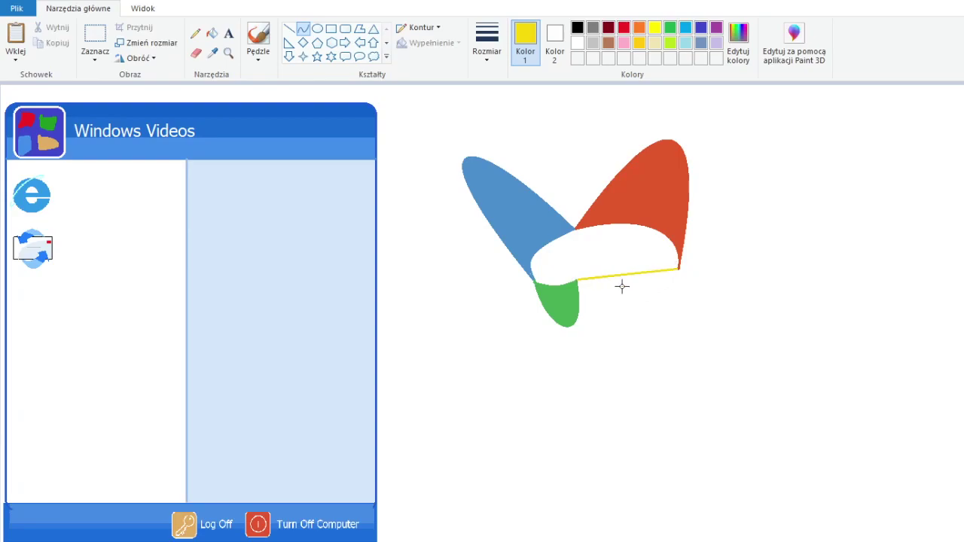
mouse_move(621, 286)
mouse_down()
mouse_move(639, 314)
mouse_move(587, 272)
mouse_move(603, 311)
mouse_up()
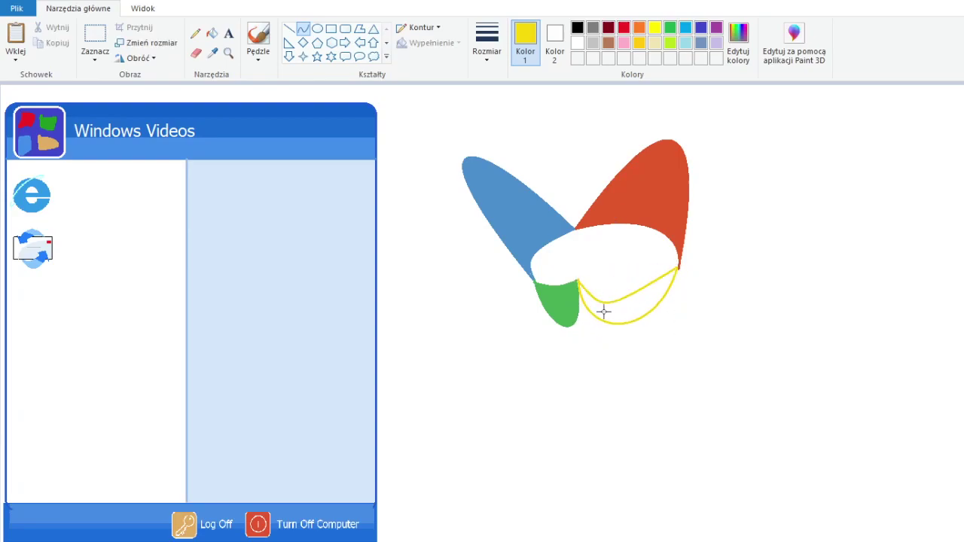
click(210, 34)
click(642, 175)
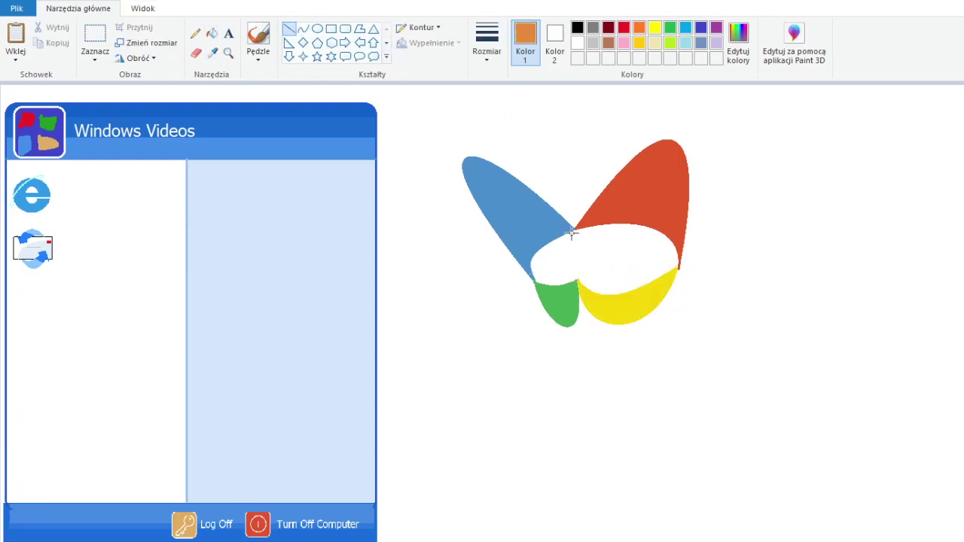
key(ctrl+z)
key(ctrl+z)
key(ctrl+z)
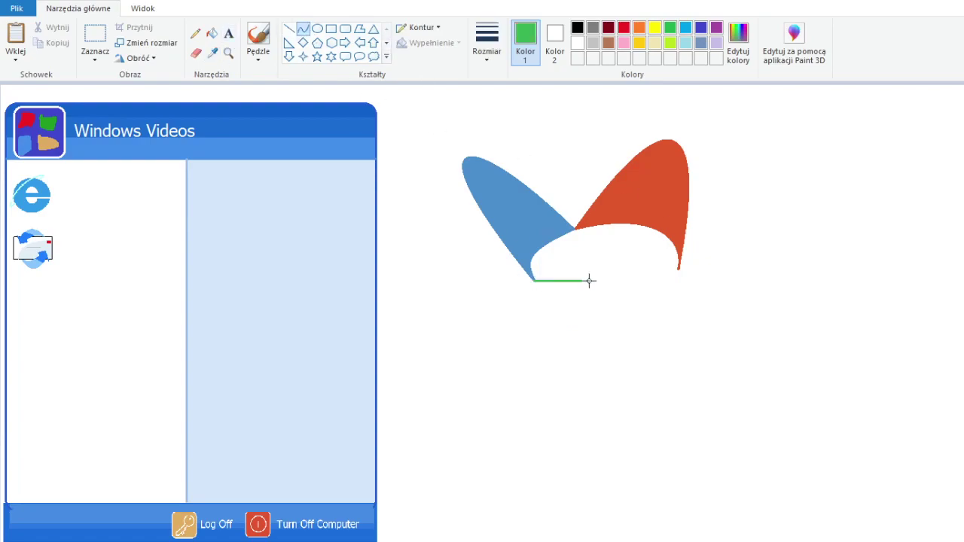
Step: Redraw the green lower-left loop and add a filled yellow loop below the centre
mouse_move(590, 280)
mouse_down()
mouse_move(605, 361)
mouse_move(592, 282)
mouse_up()
click(211, 34)
click(565, 313)
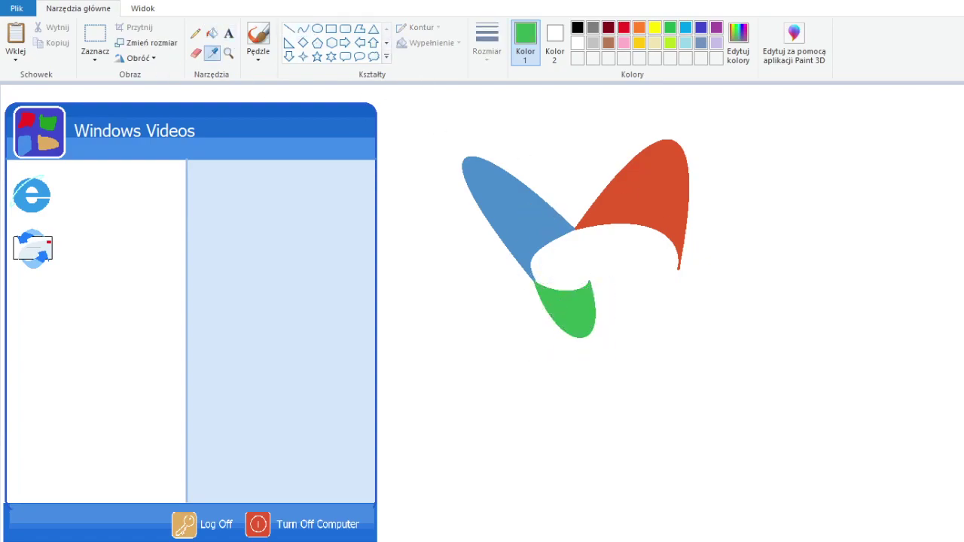
click(655, 28)
click(303, 28)
mouse_move(678, 269)
mouse_down()
mouse_move(677, 338)
mouse_move(663, 349)
mouse_up()
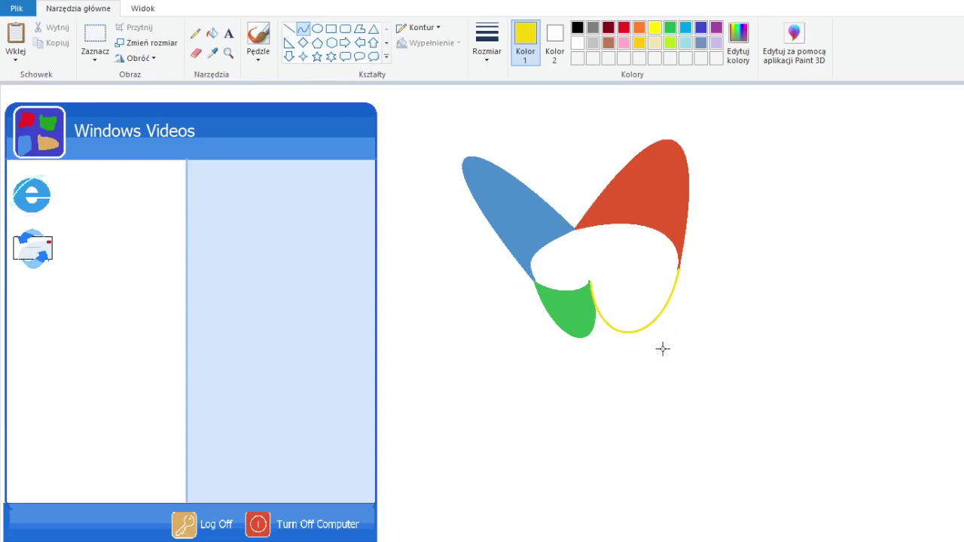
drag(634, 276, 614, 305)
click(212, 34)
Step: Divide the white centre and fill its right part light orange
click(632, 309)
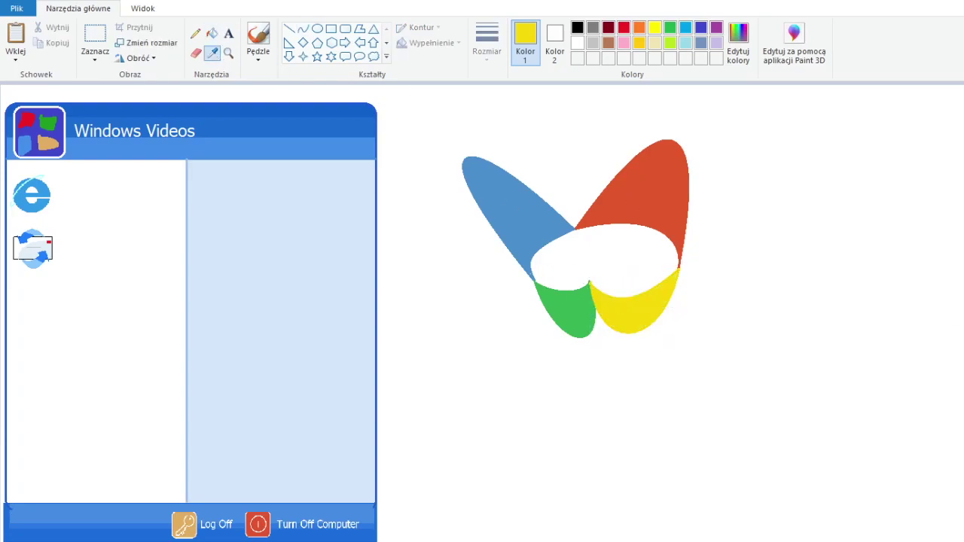
click(48, 139)
drag(576, 227, 591, 288)
click(633, 256)
click(508, 221)
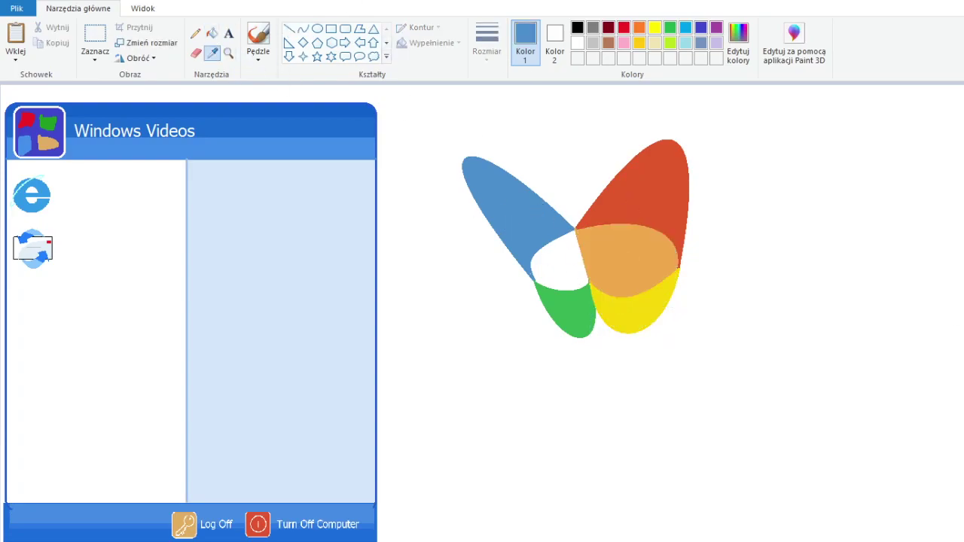
Step: Shrink the butterfly logo and place it below the mail icon
click(561, 305)
click(95, 38)
mouse_move(434, 131)
mouse_down()
mouse_move(716, 354)
mouse_move(495, 184)
mouse_up()
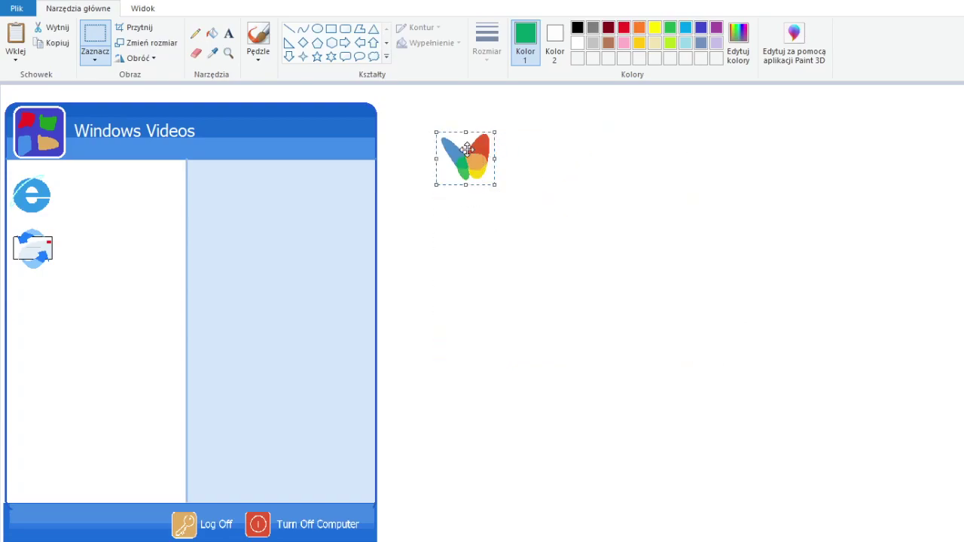
drag(467, 148, 32, 297)
click(241, 85)
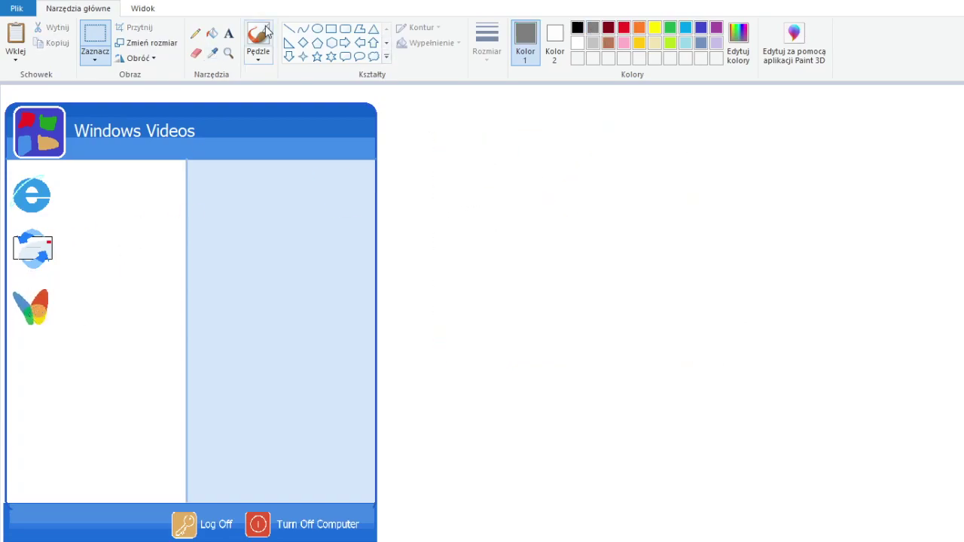
Step: Draw a large dark-grey circle with a centred light-grey circle inside it
click(317, 27)
drag(497, 195, 766, 432)
click(527, 114)
click(592, 42)
mouse_move(546, 275)
mouse_down()
mouse_move(752, 439)
mouse_move(744, 474)
mouse_up()
drag(613, 398, 588, 340)
Step: Divide the ring with a line and fill its left quarters red and blue
click(212, 52)
click(258, 524)
click(289, 28)
drag(616, 196, 618, 219)
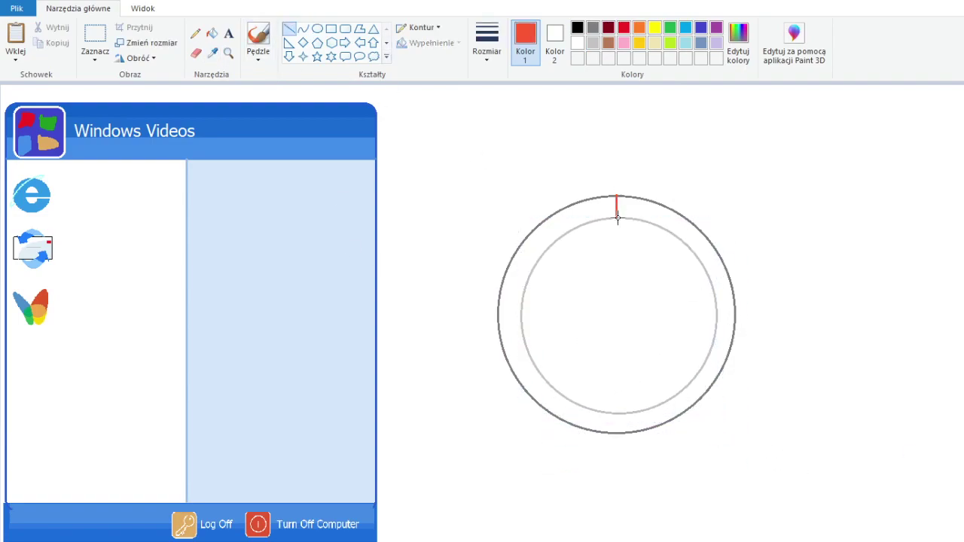
click(211, 33)
click(528, 248)
click(213, 53)
click(226, 113)
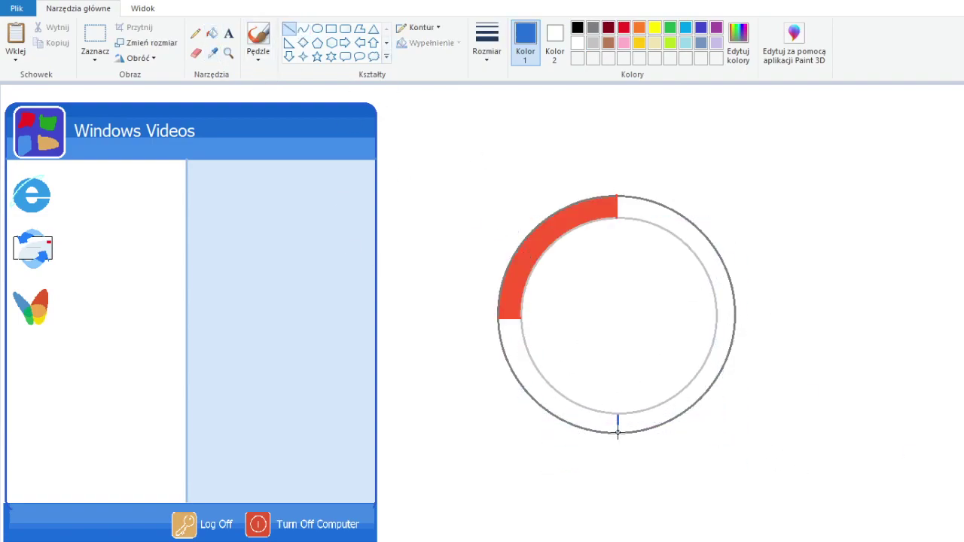
click(212, 33)
click(532, 366)
Step: Fill the ring's right quarters lime green (top) and yellow (bottom)
click(213, 53)
click(36, 314)
click(289, 28)
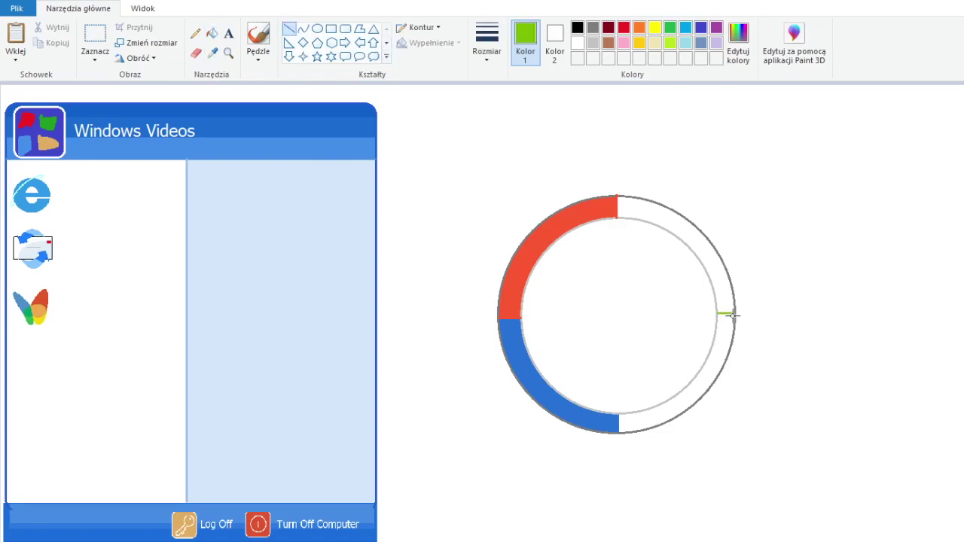
click(212, 33)
click(695, 237)
click(213, 52)
click(184, 524)
click(691, 395)
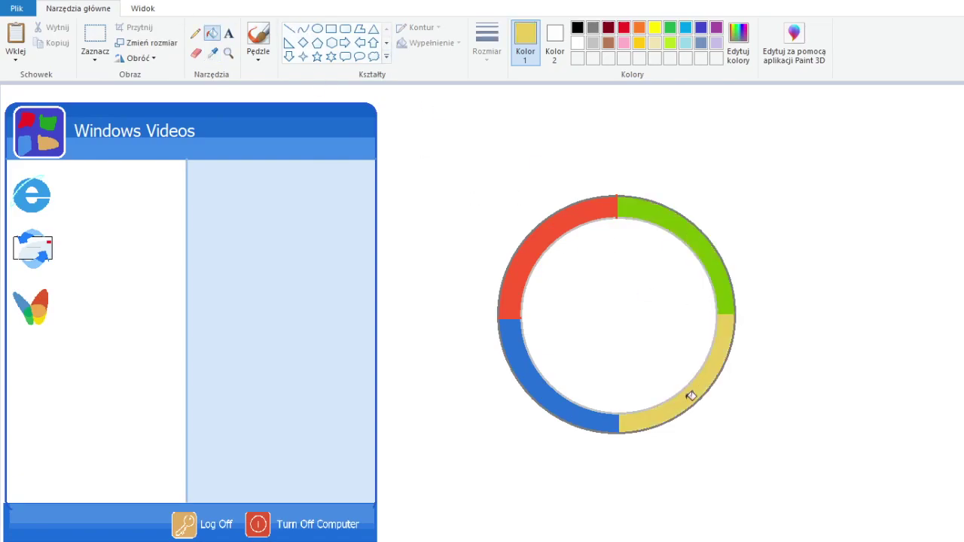
Step: Draw a black play triangle inside the ring and fill it black
click(288, 27)
click(577, 28)
drag(693, 313, 570, 372)
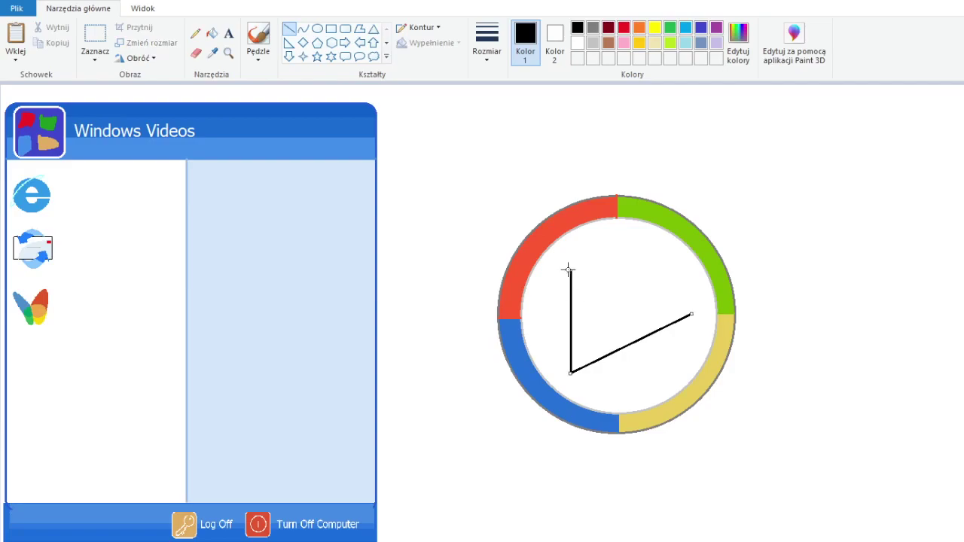
drag(570, 269, 693, 313)
click(211, 33)
click(618, 320)
Step: Shrink the play logo to icon size and place it below the butterfly icon
click(95, 41)
mouse_move(490, 180)
mouse_down()
mouse_move(761, 449)
mouse_move(573, 254)
mouse_move(555, 254)
mouse_up()
mouse_move(522, 219)
mouse_down()
mouse_move(43, 348)
mouse_move(57, 378)
mouse_up()
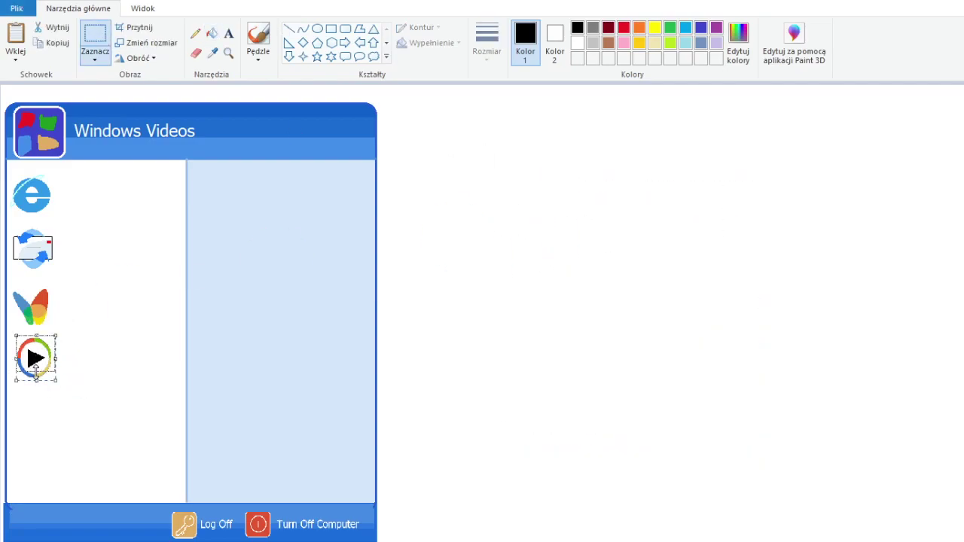
key(ctrl+z)
key(ctrl+z)
drag(763, 452, 513, 235)
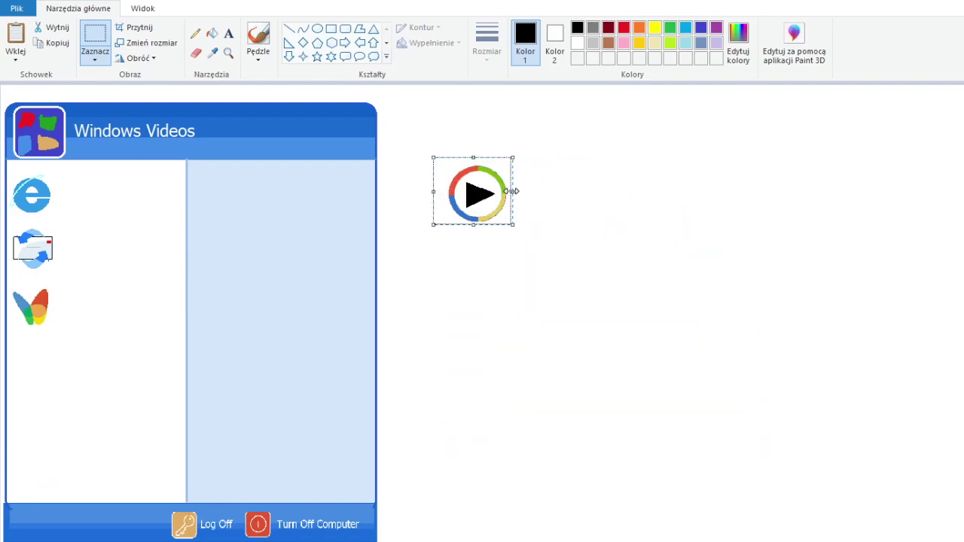
drag(493, 198, 38, 358)
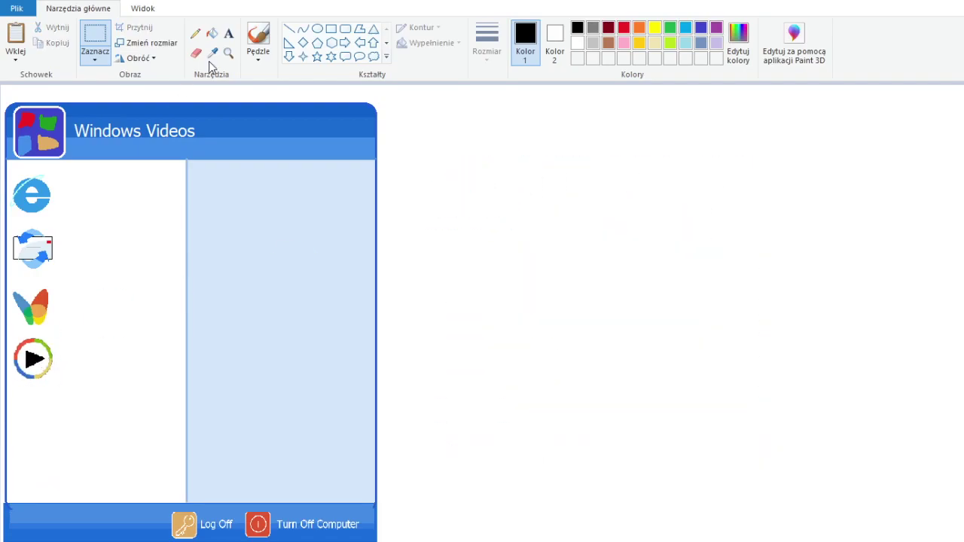
Step: Draw a tall ellipse and place a slightly smaller copy overlapping behind it
click(317, 28)
drag(494, 202, 566, 316)
click(95, 42)
drag(473, 171, 578, 327)
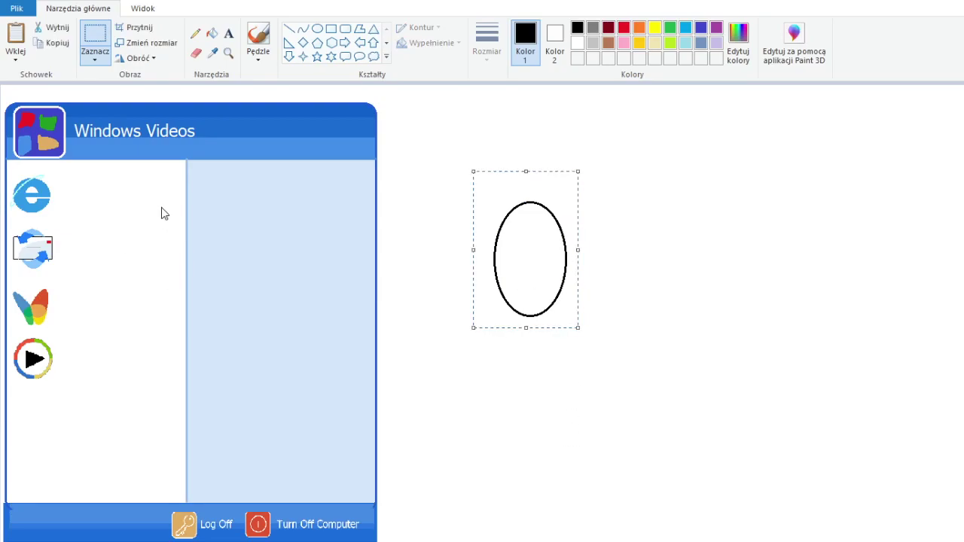
key(ctrl+c)
key(ctrl+v)
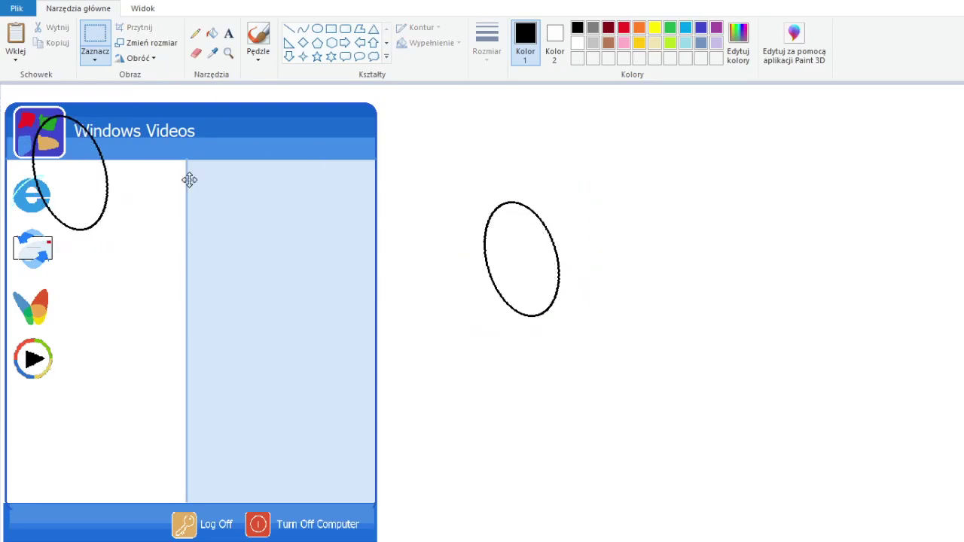
drag(102, 171, 598, 236)
drag(626, 301, 616, 290)
drag(582, 258, 586, 269)
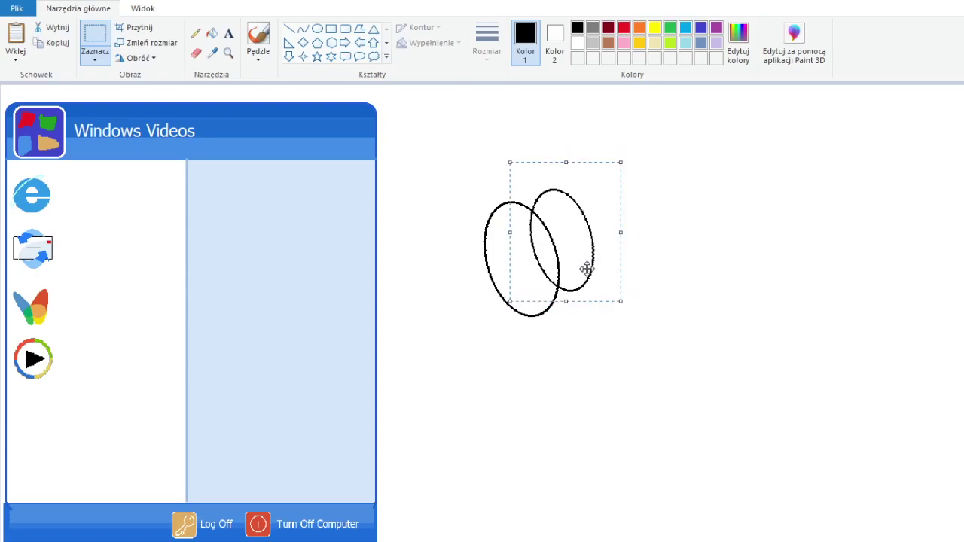
Step: Erase the overlapping arc and add a grey curve, filling the front ellipse's right part grey
click(196, 53)
drag(532, 214, 532, 249)
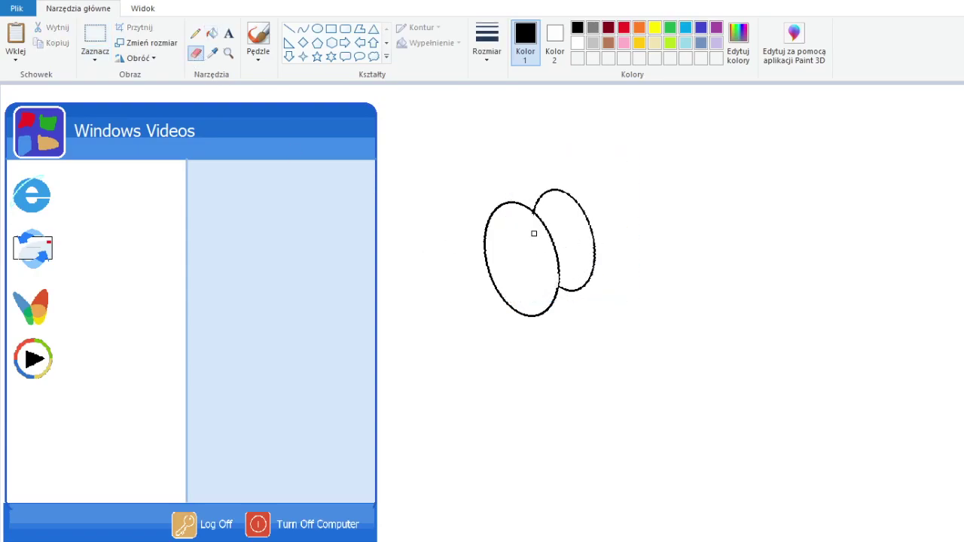
click(212, 53)
click(593, 43)
click(303, 27)
drag(523, 206, 516, 310)
drag(510, 252, 493, 236)
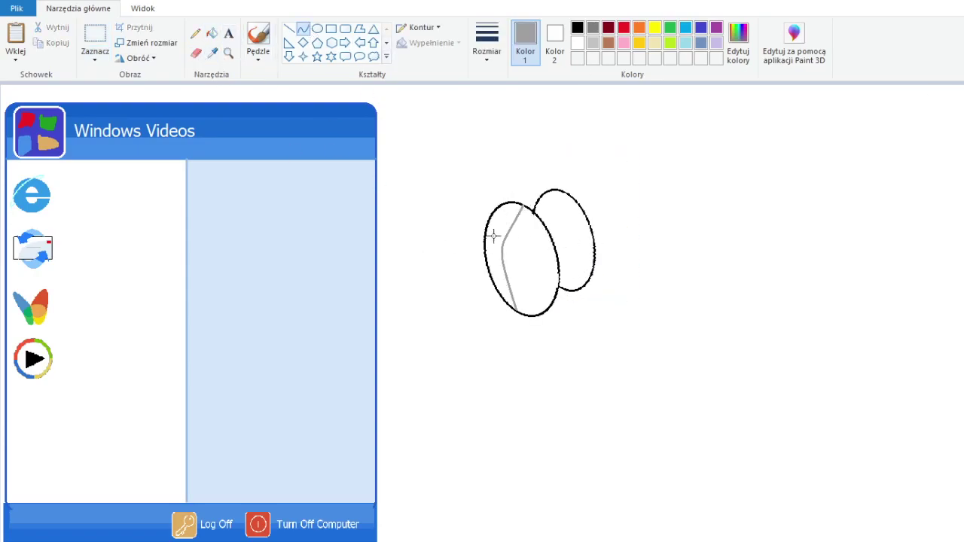
click(211, 33)
click(533, 256)
Step: Draw four small holes on the reel and fill them black
click(317, 28)
click(578, 28)
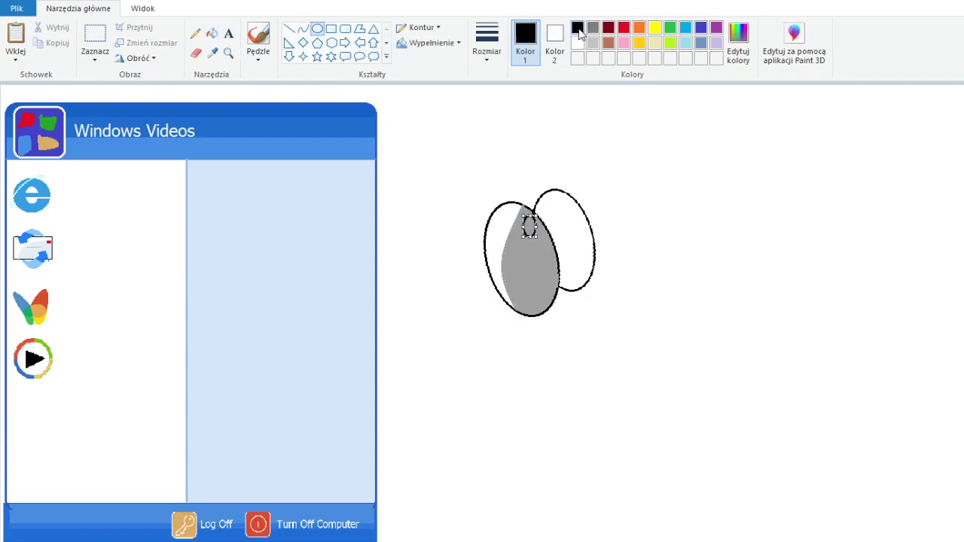
drag(537, 249, 551, 270)
drag(523, 286, 538, 311)
drag(494, 267, 509, 288)
drag(491, 229, 503, 248)
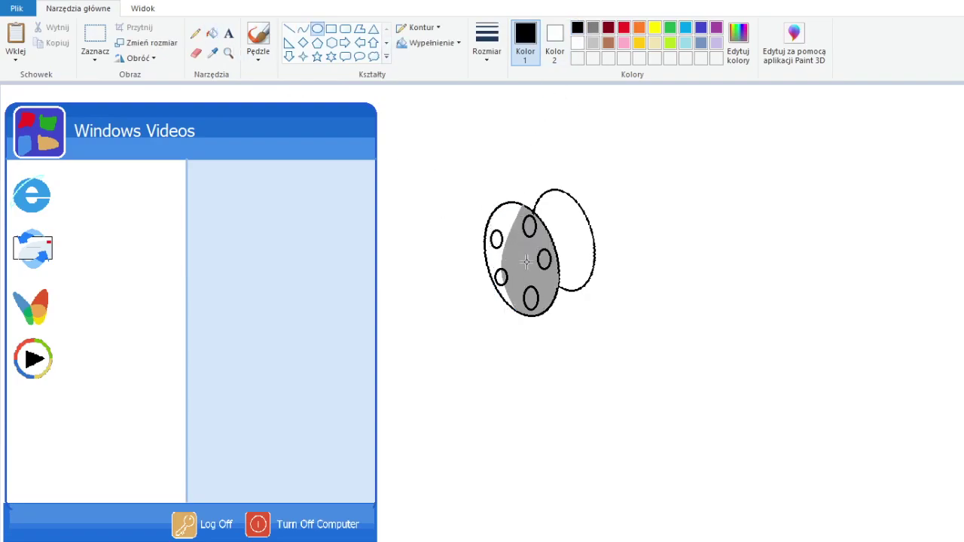
click(211, 33)
click(496, 239)
click(530, 226)
click(544, 259)
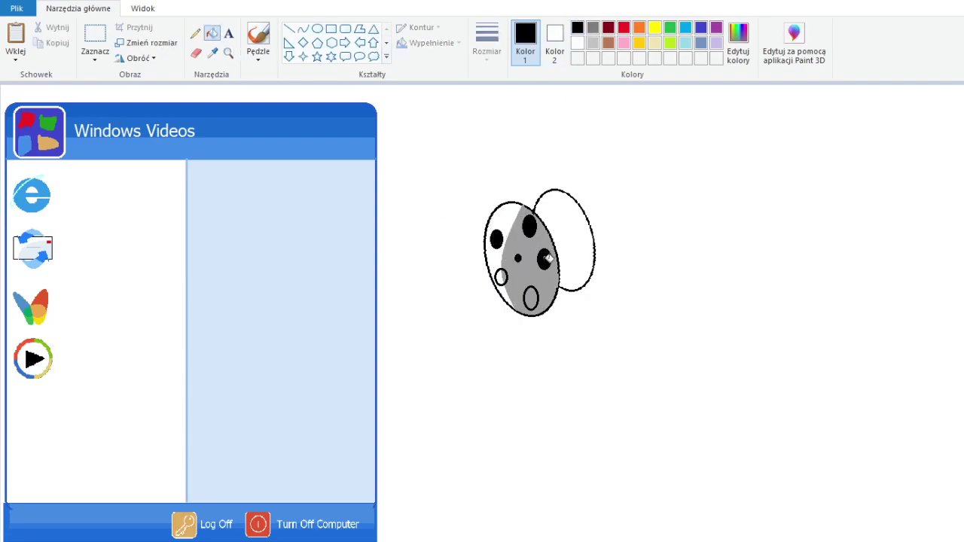
Step: Draw a curved film tail, fill it red and fill the reel's back grey
click(302, 28)
mouse_move(539, 198)
mouse_down()
mouse_move(589, 276)
mouse_move(636, 307)
mouse_up()
drag(551, 308, 568, 341)
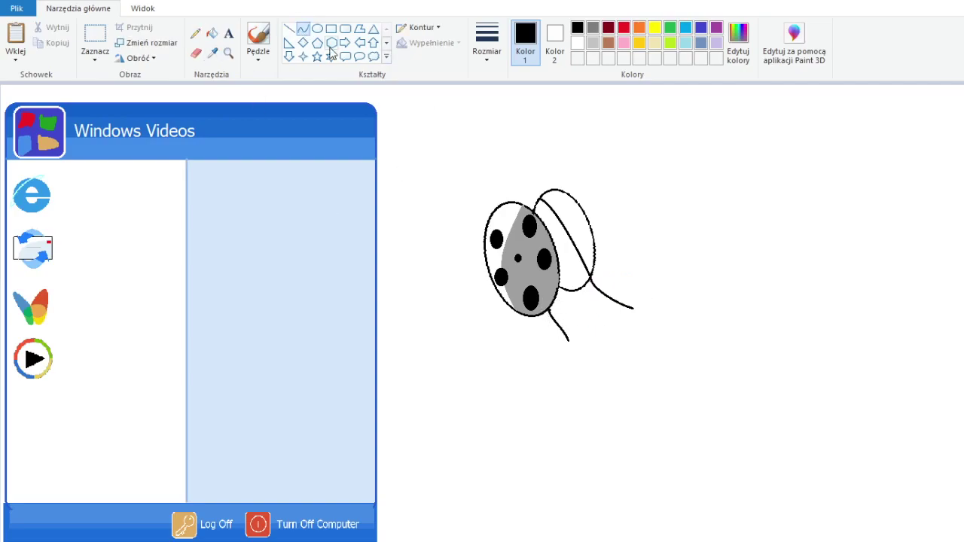
drag(632, 308, 627, 331)
click(196, 53)
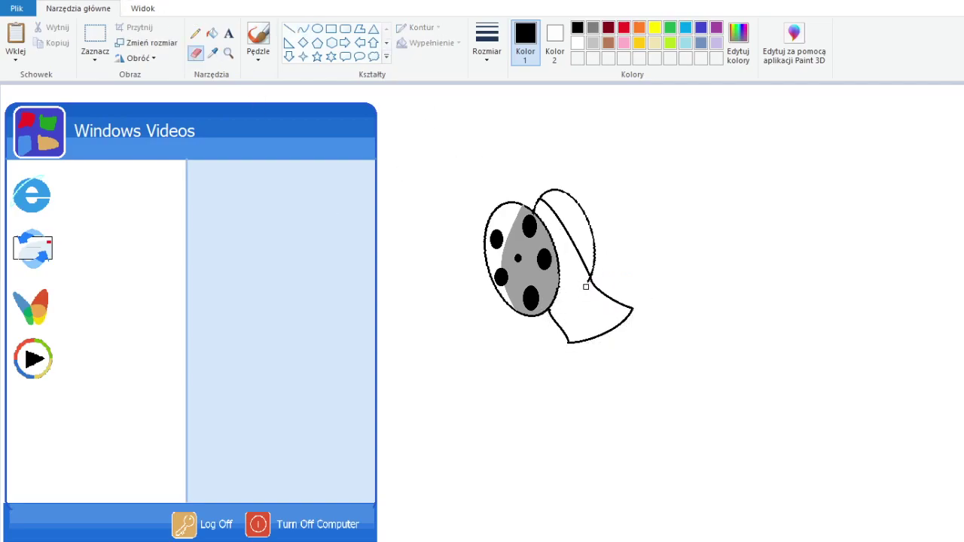
click(289, 30)
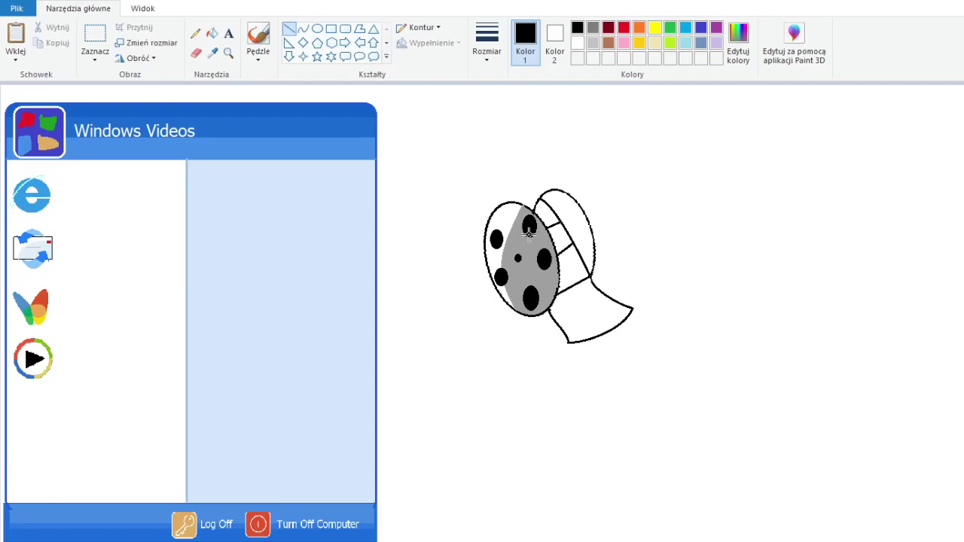
click(624, 27)
click(212, 33)
click(592, 312)
click(213, 53)
click(520, 286)
Step: Fill the band segments green, yellow and blue
click(580, 226)
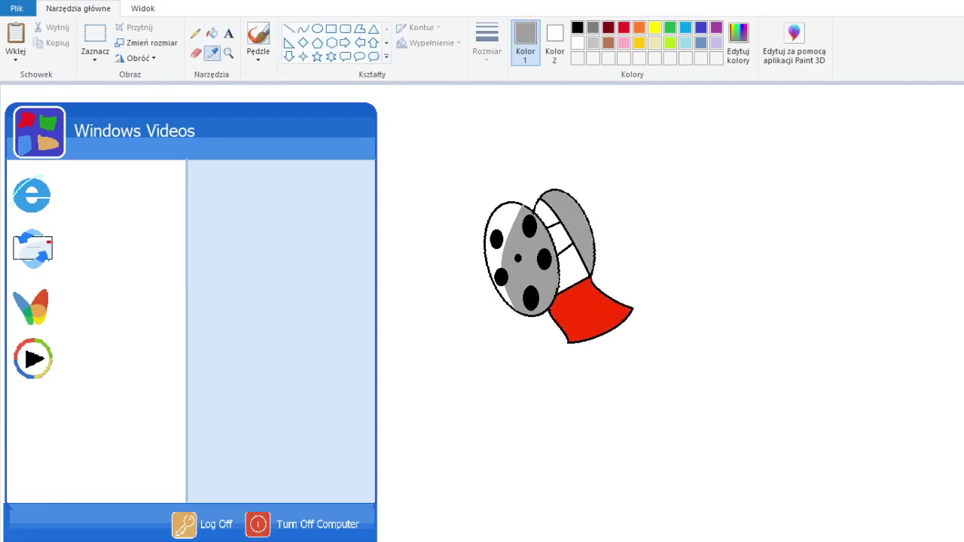
click(671, 27)
click(572, 268)
click(559, 238)
Step: Shrink the film reel and place it below the play icon
click(548, 213)
click(95, 38)
drag(454, 164, 645, 357)
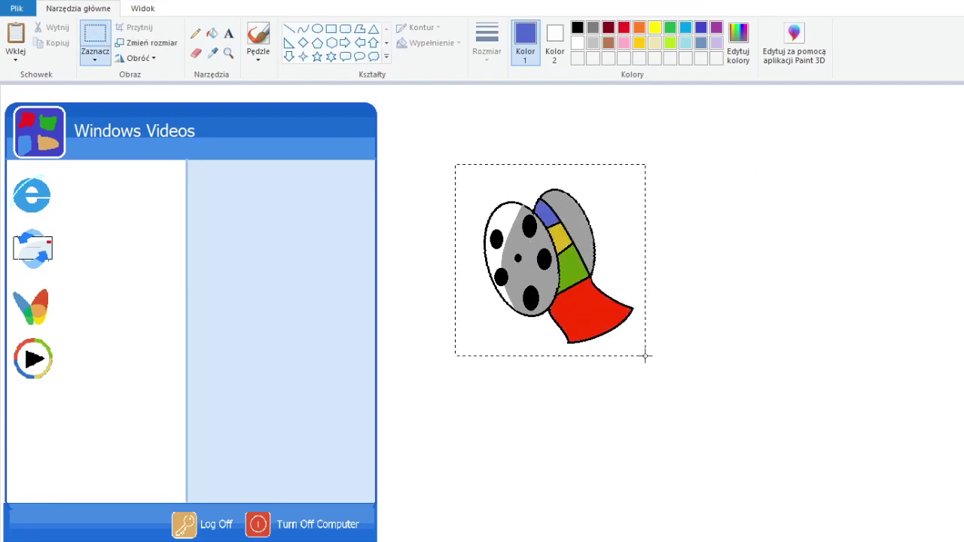
drag(550, 260, 34, 423)
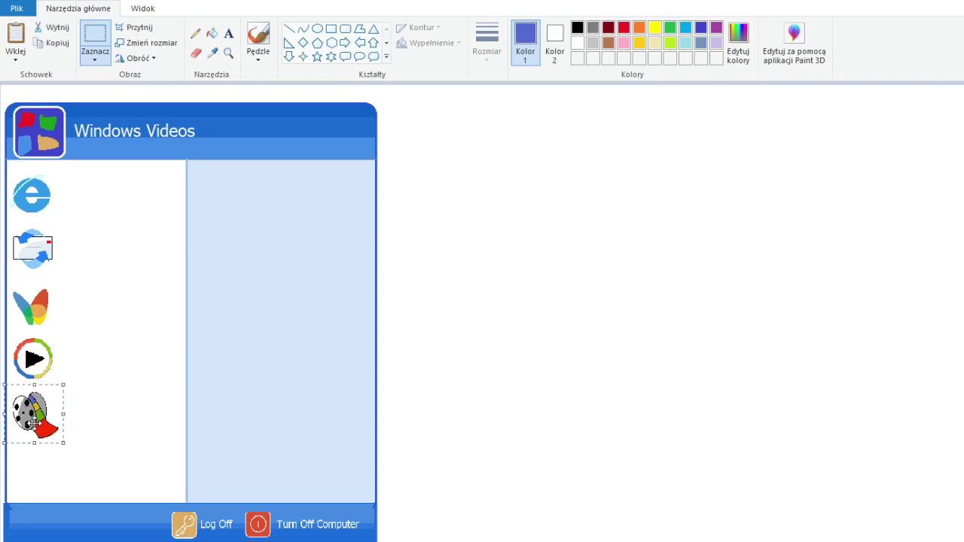
Step: Draw a light-grey separator line below the reel icon
click(228, 33)
click(289, 28)
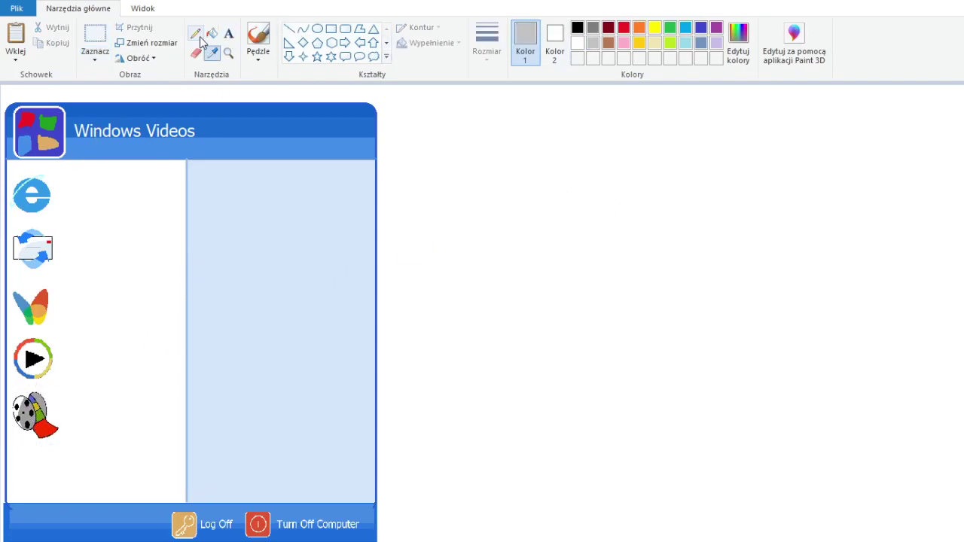
click(593, 43)
drag(22, 454, 158, 454)
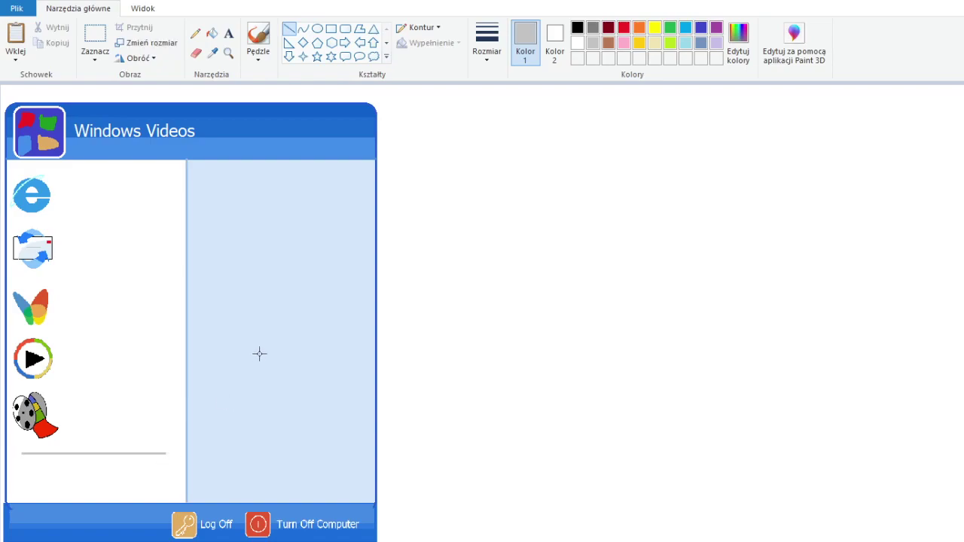
Step: Outline a four-sided folder shape in black and fill its body and tab pale yellow
click(576, 28)
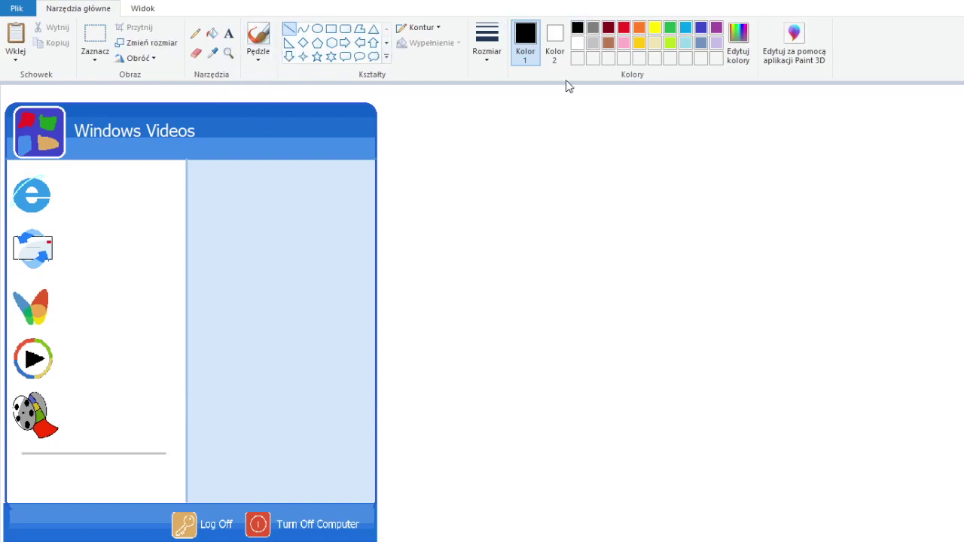
drag(502, 249, 513, 232)
drag(484, 303, 491, 315)
drag(513, 232, 658, 210)
drag(633, 280, 634, 289)
mouse_move(634, 288)
mouse_down()
mouse_move(491, 315)
mouse_move(489, 181)
mouse_up()
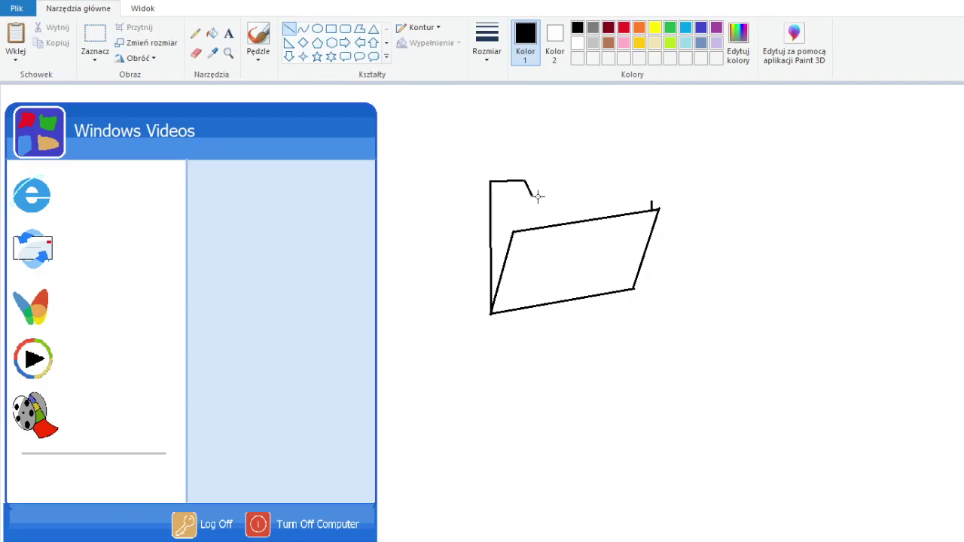
click(212, 33)
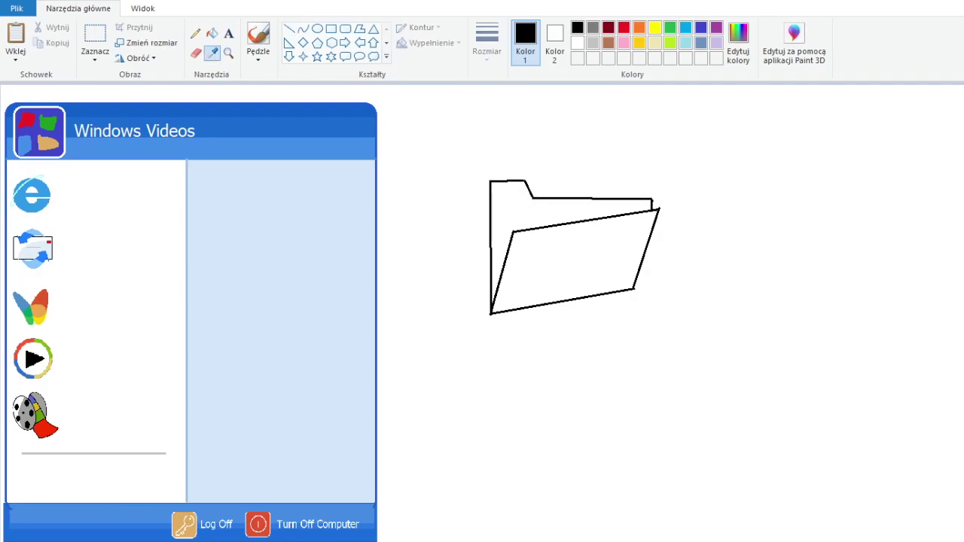
click(640, 42)
click(573, 256)
Step: Copy the yellow folder and move the duplicate to the lower right
click(95, 42)
key(ctrl+c)
key(ctrl+v)
drag(128, 173, 768, 433)
Step: Draw a sheet outline over the folder and fill it light blue
click(289, 28)
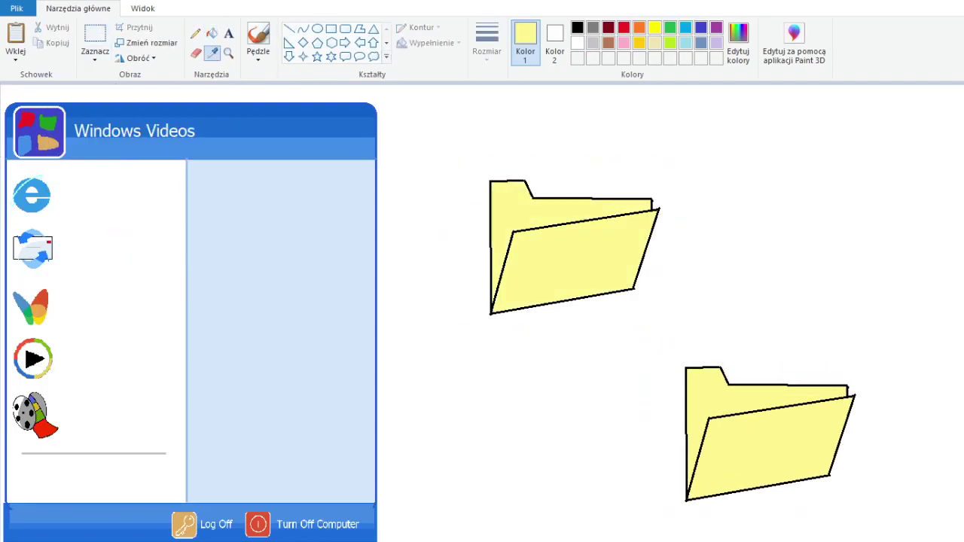
drag(586, 146, 570, 156)
mouse_move(571, 156)
mouse_down()
mouse_move(634, 208)
mouse_move(590, 249)
mouse_move(527, 181)
mouse_up()
click(196, 33)
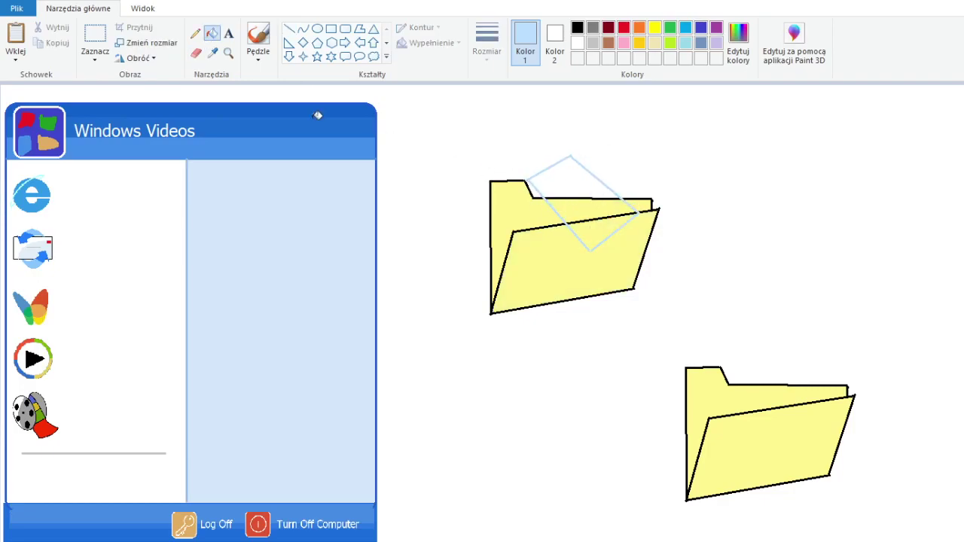
click(212, 33)
click(586, 192)
Step: Shrink the blue-sheet folder into the right column and resize the spare folder
drag(441, 136, 674, 332)
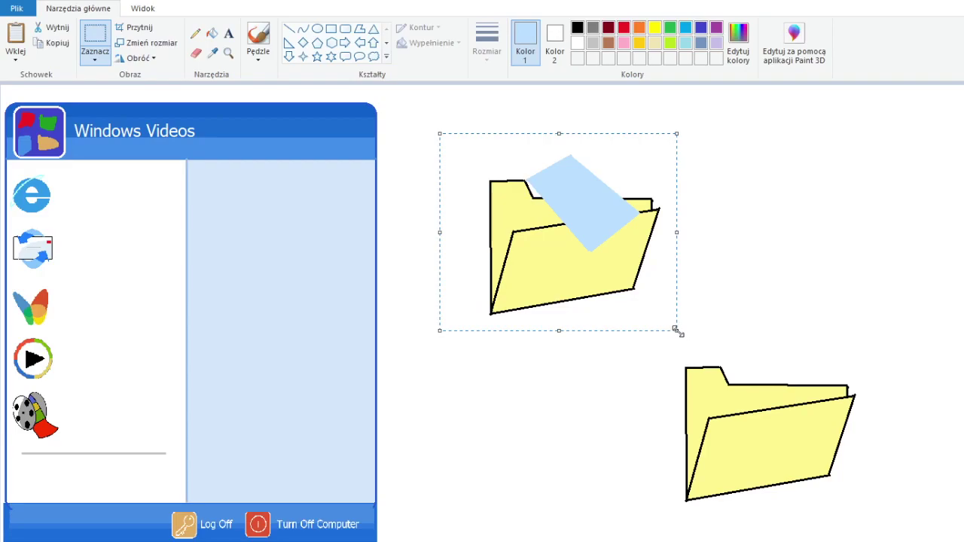
drag(499, 189, 224, 189)
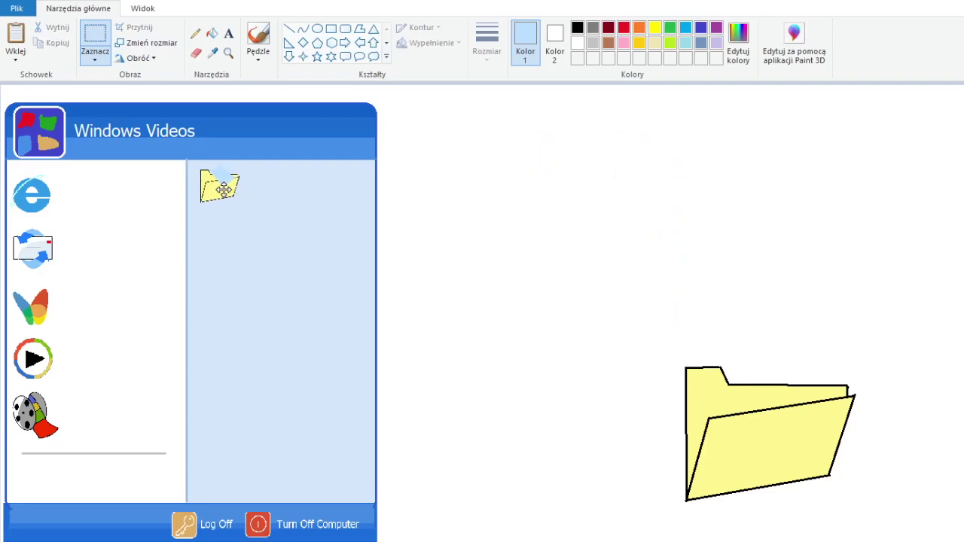
mouse_move(611, 337)
mouse_down()
mouse_move(872, 520)
mouse_move(661, 379)
mouse_move(647, 235)
mouse_up()
Step: Place a small folder in the right column and paste another folder copy
click(839, 241)
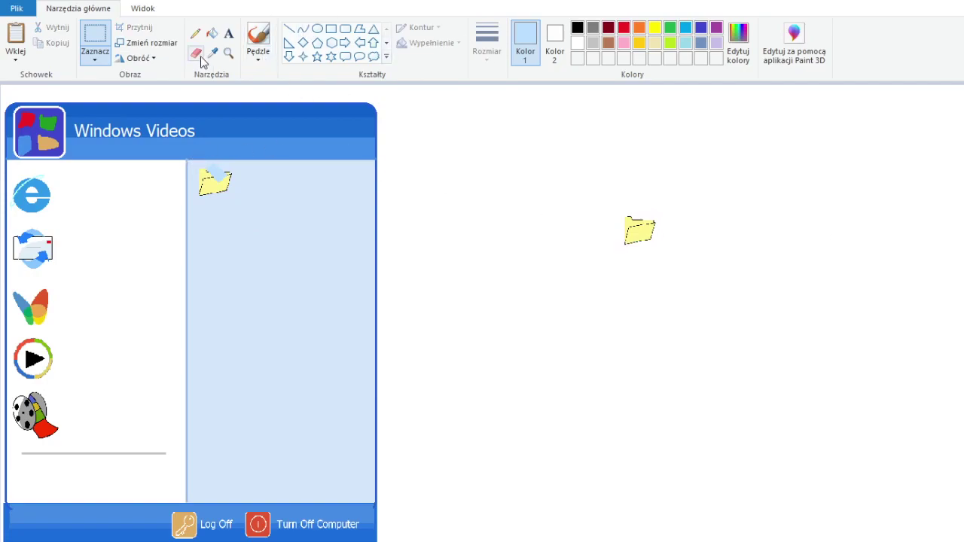
click(289, 28)
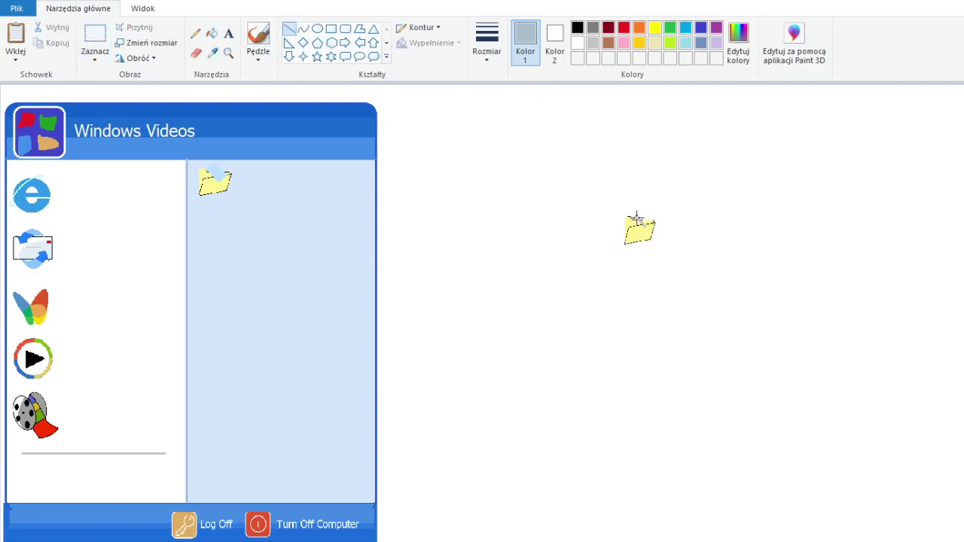
click(95, 42)
mouse_move(608, 200)
mouse_down()
mouse_move(660, 247)
mouse_move(237, 250)
mouse_up()
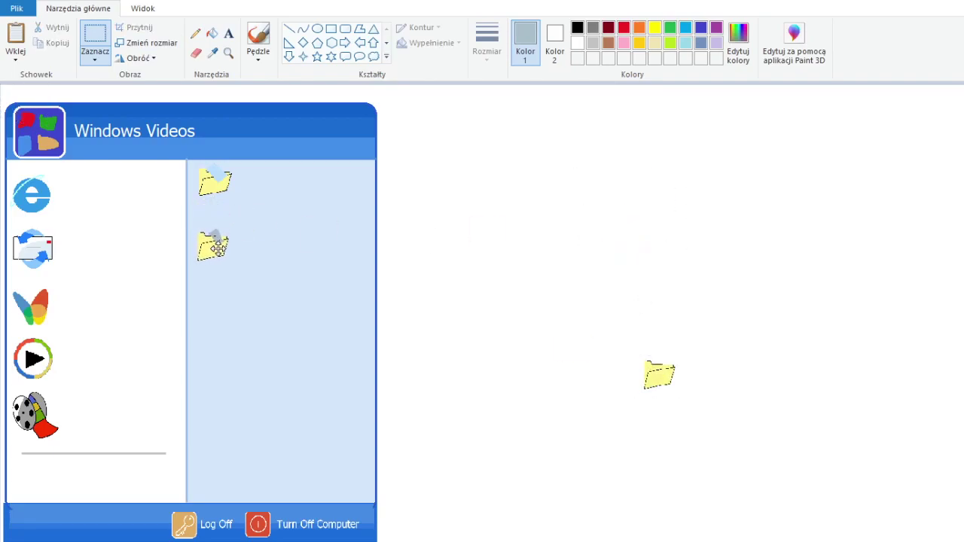
click(254, 111)
click(196, 33)
key(ctrl+v)
drag(29, 107, 723, 272)
click(543, 344)
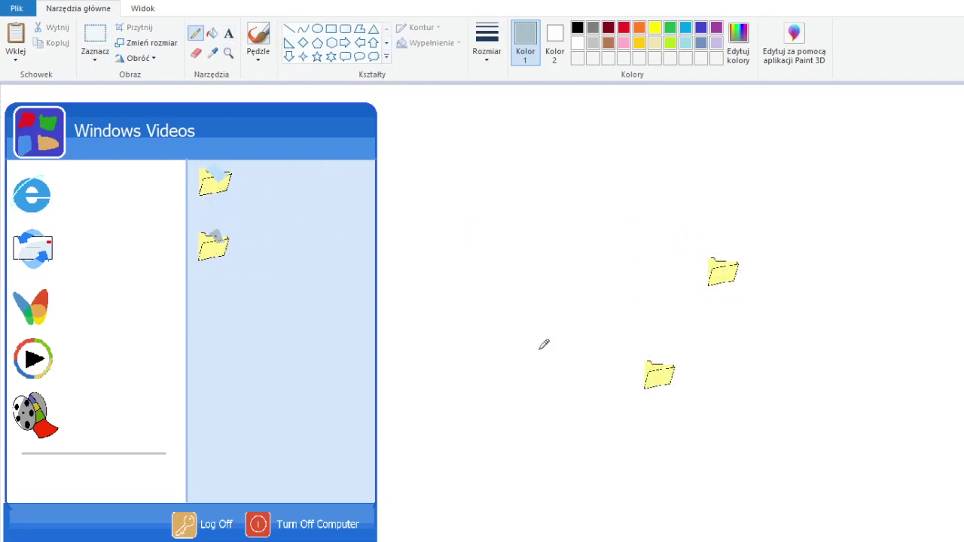
Step: Move the lower spare folder into the right column and delete the leftover folder
click(95, 41)
drag(639, 348, 680, 393)
drag(660, 372, 214, 285)
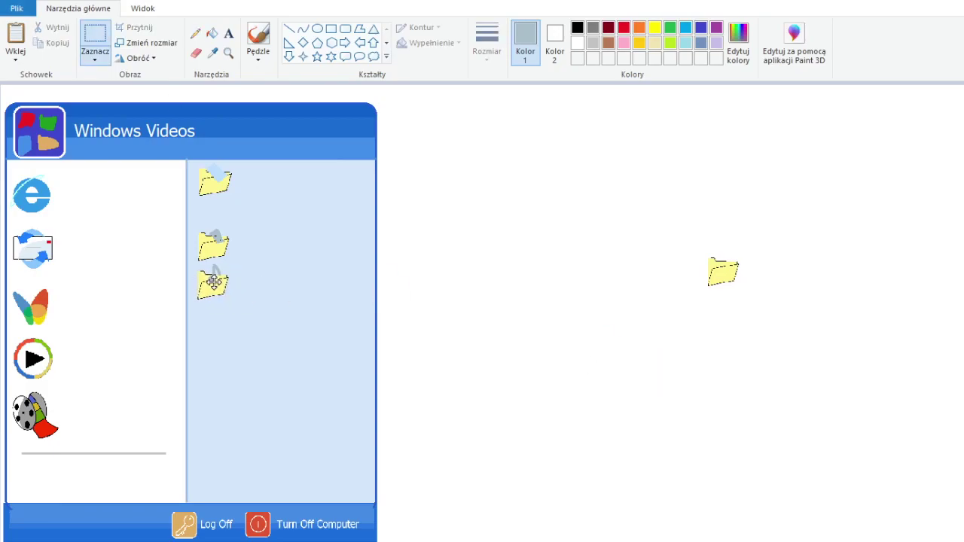
click(223, 102)
drag(614, 185, 792, 323)
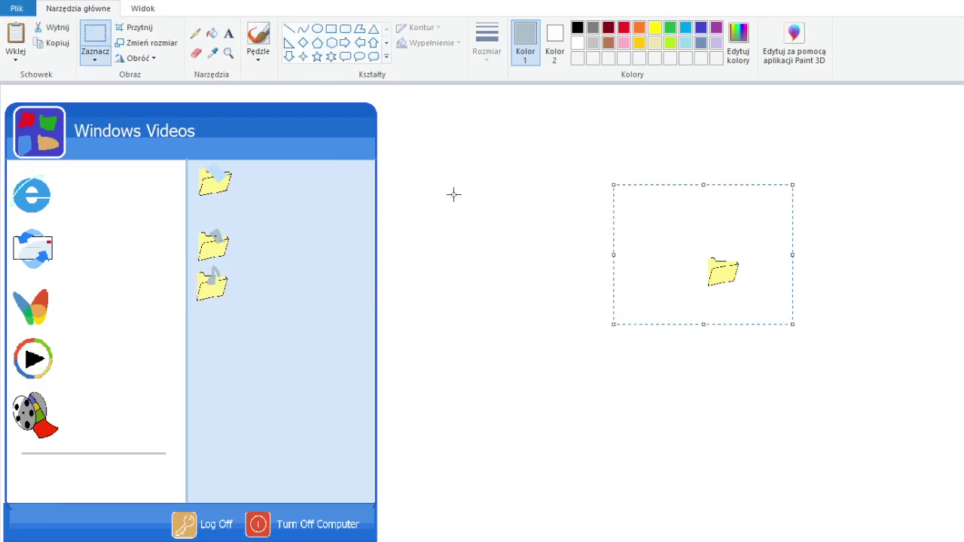
key(Delete)
Step: Draw a small white page with a light-blue circle on it
click(330, 27)
drag(628, 183, 652, 210)
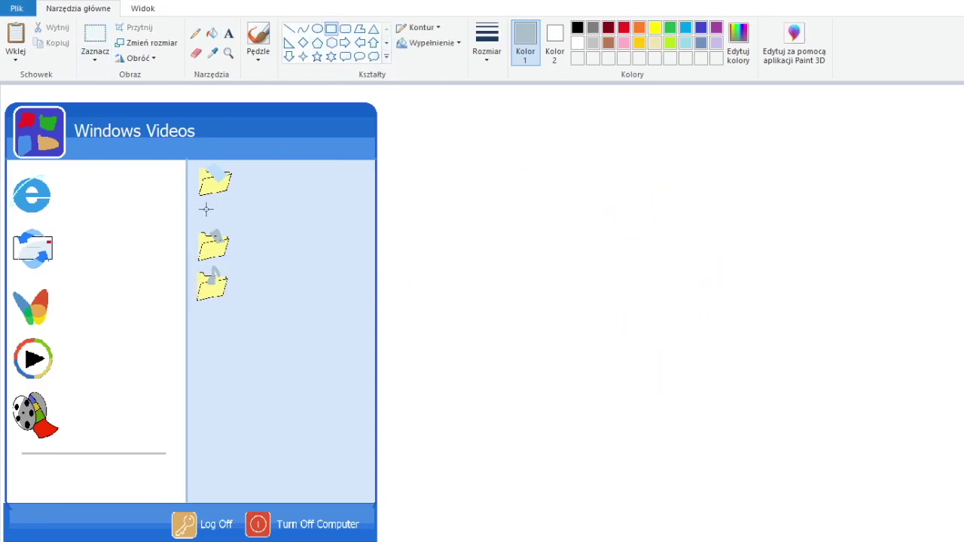
click(212, 53)
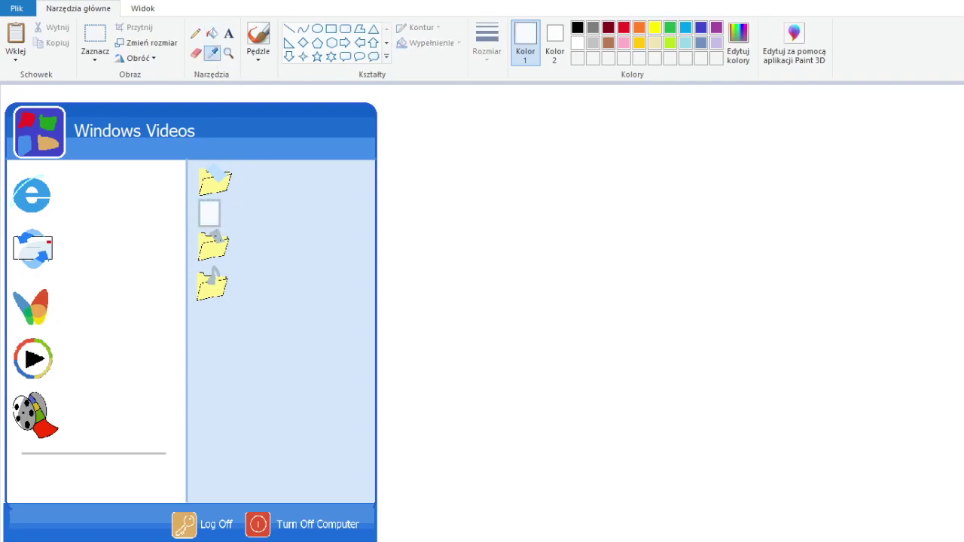
click(317, 28)
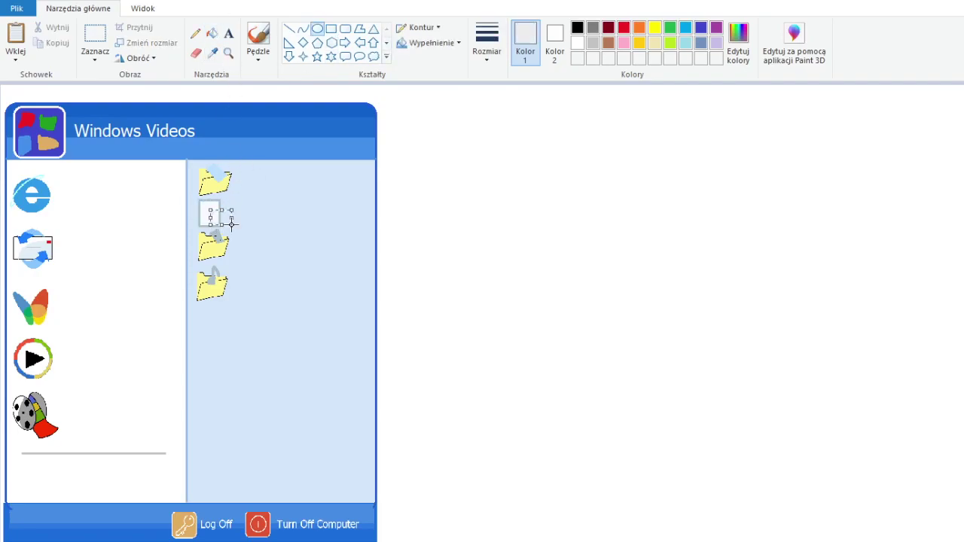
click(213, 53)
click(287, 339)
click(211, 33)
click(218, 217)
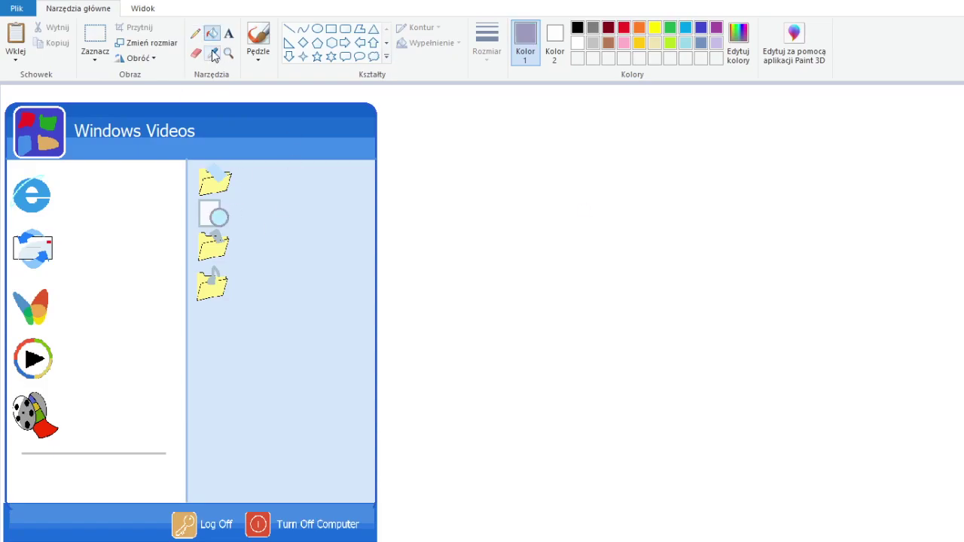
Step: Add lines to the page and choose black for the clock hands
click(214, 54)
click(219, 217)
click(289, 28)
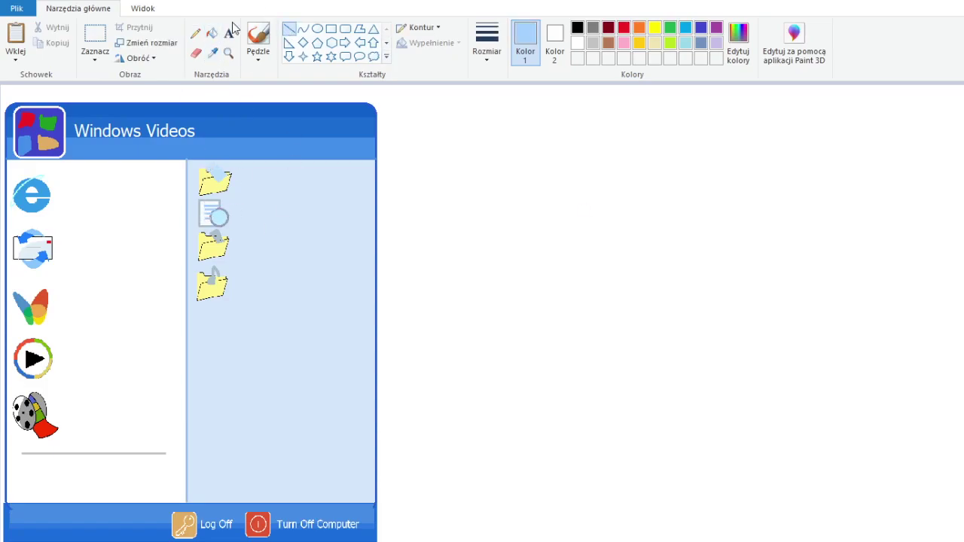
click(195, 33)
click(577, 28)
Step: Draw the monitor's left, top and right edges and an oval base in lavender
click(289, 28)
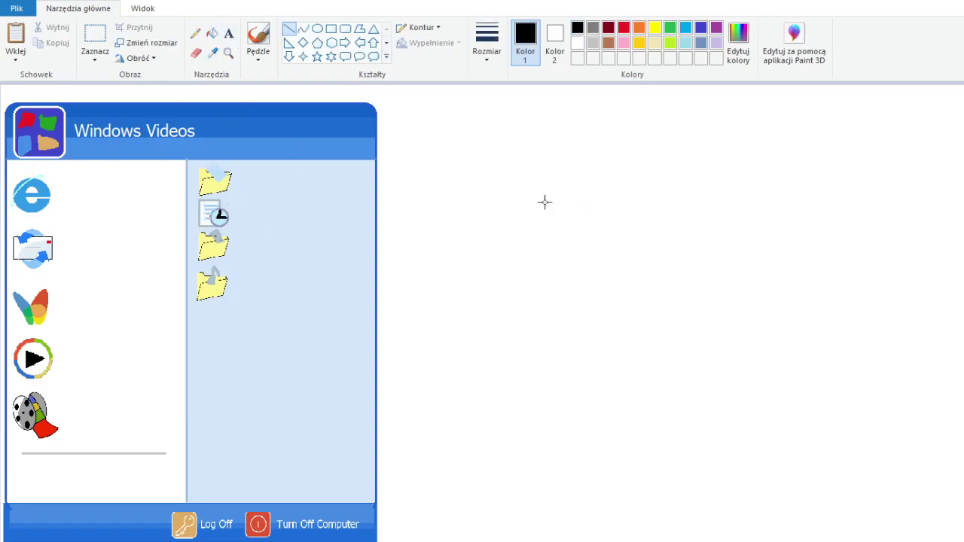
drag(530, 200, 541, 268)
click(213, 53)
click(354, 181)
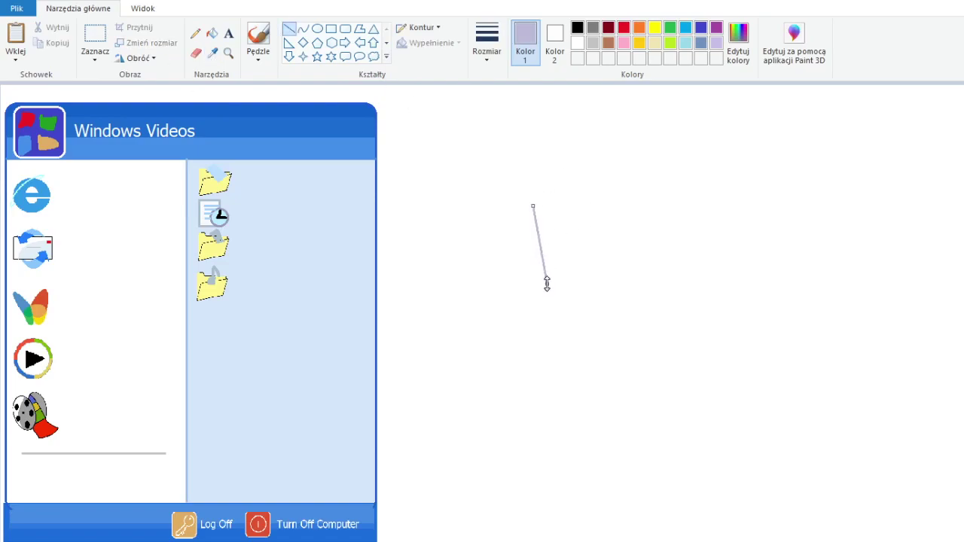
drag(533, 205, 627, 189)
drag(634, 259, 636, 262)
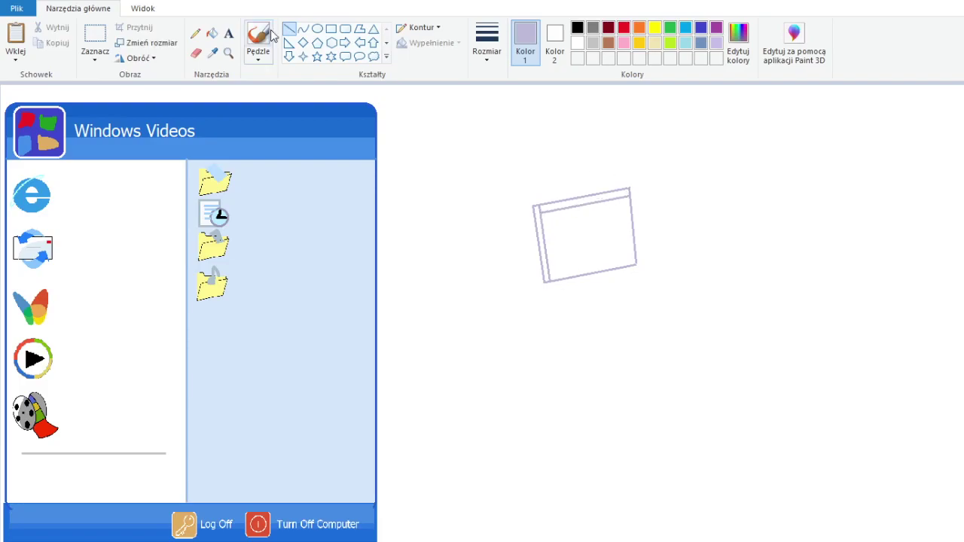
click(317, 28)
mouse_move(550, 281)
mouse_down()
mouse_move(626, 323)
mouse_move(633, 340)
mouse_move(627, 333)
mouse_up()
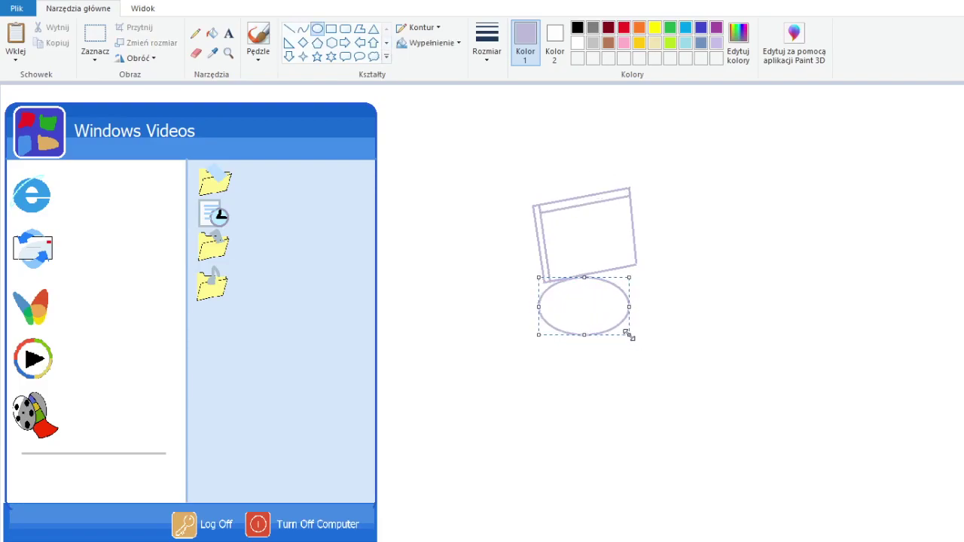
Step: Fill the base and frame lavender, then add a lavender-filled side casing
click(301, 91)
click(211, 33)
click(587, 290)
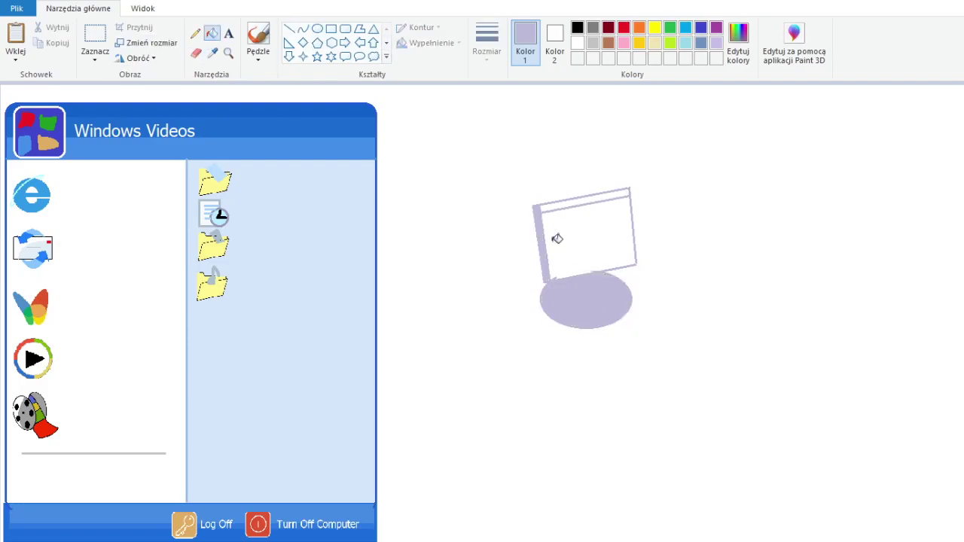
click(561, 200)
click(289, 28)
drag(631, 213, 667, 229)
drag(633, 295, 647, 305)
mouse_move(666, 230)
mouse_down()
mouse_move(663, 294)
mouse_move(646, 305)
mouse_up()
click(212, 34)
click(652, 264)
Step: Add a darker purple casing edge and fill the monitor screen light blue
click(212, 52)
click(290, 28)
drag(667, 230, 644, 242)
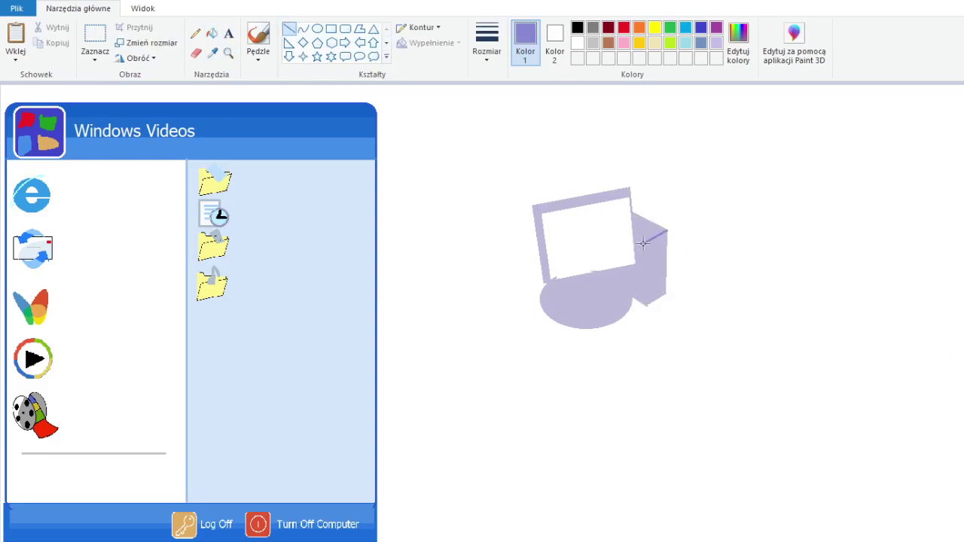
click(212, 33)
click(657, 267)
click(212, 53)
click(592, 226)
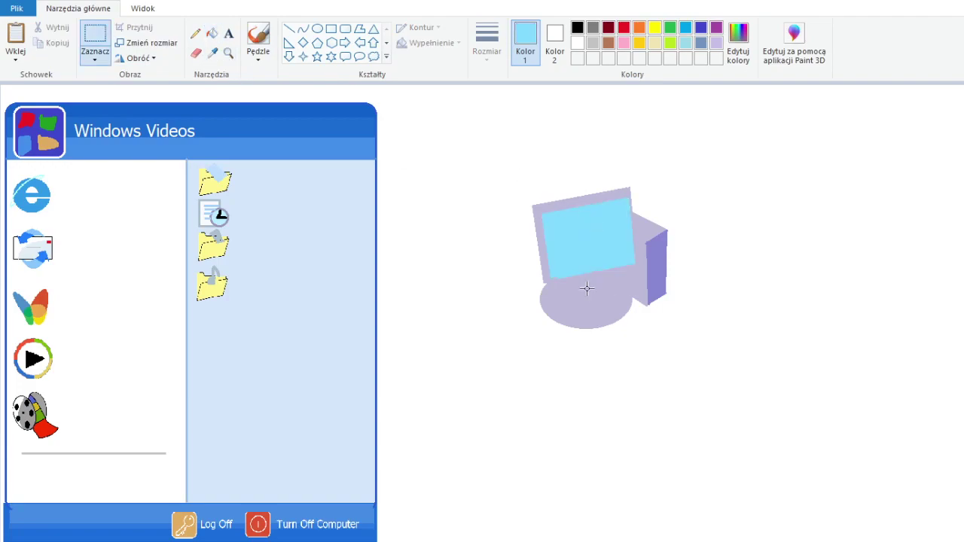
Step: Add a glare line, then shrink the monitor into the right column below the folders
click(289, 28)
drag(544, 215, 632, 265)
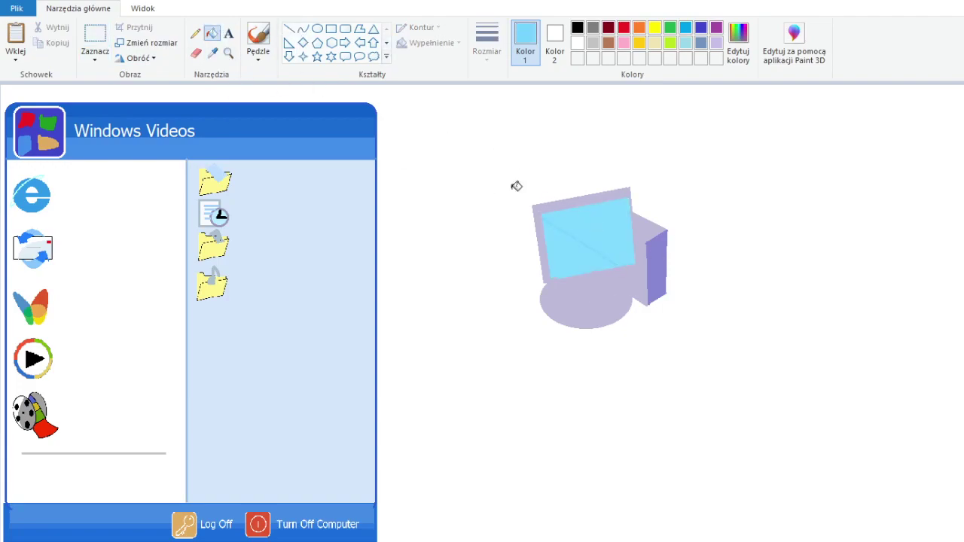
click(94, 42)
mouse_move(491, 177)
mouse_down()
mouse_move(686, 343)
mouse_move(545, 219)
mouse_move(223, 328)
mouse_up()
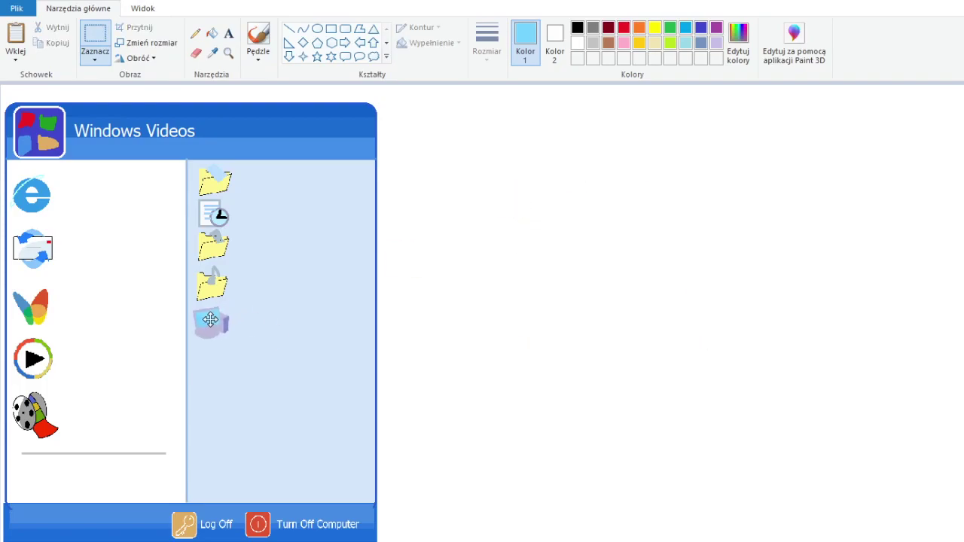
click(353, 244)
Step: Draw a small dark-blue box with a yellow tick for the checkbox icon
click(212, 53)
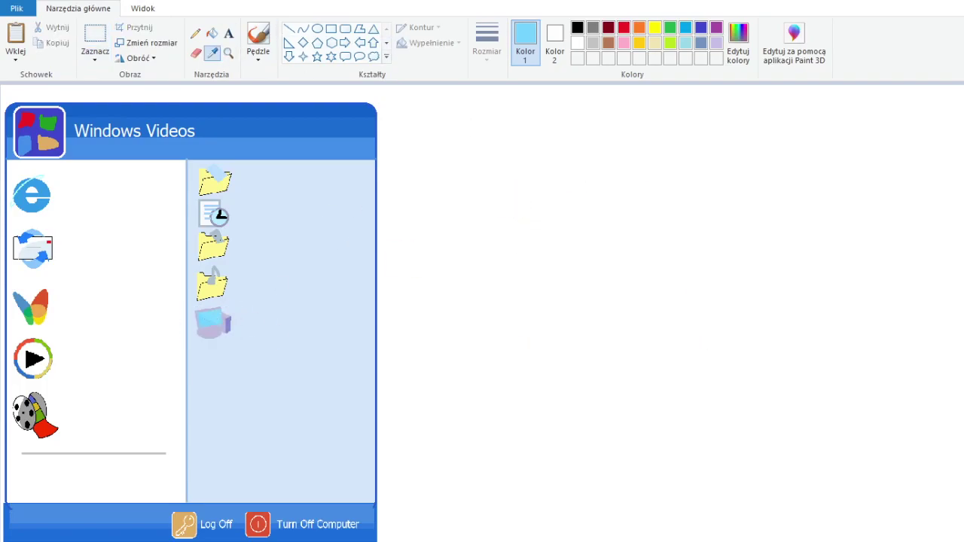
click(226, 117)
click(289, 29)
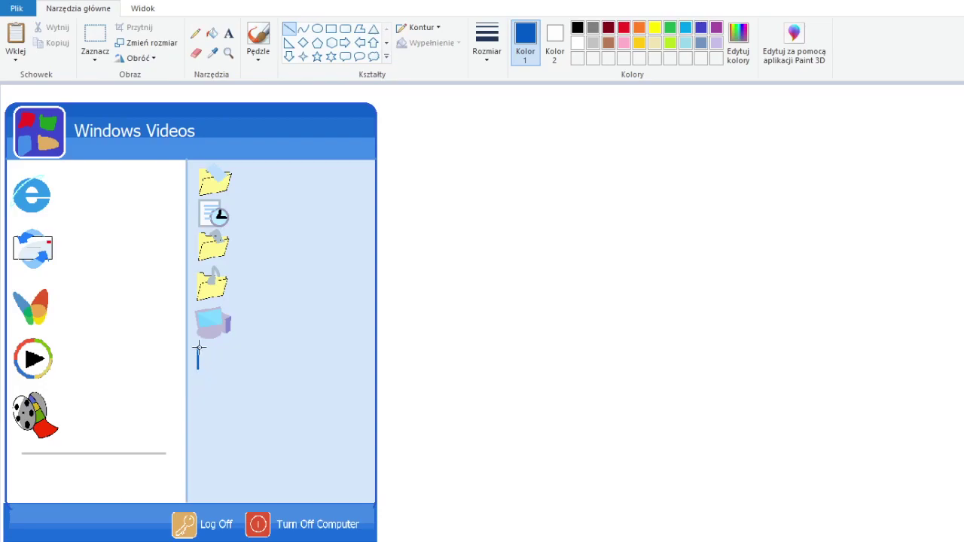
drag(198, 367, 215, 368)
drag(214, 368, 215, 346)
click(212, 53)
click(212, 181)
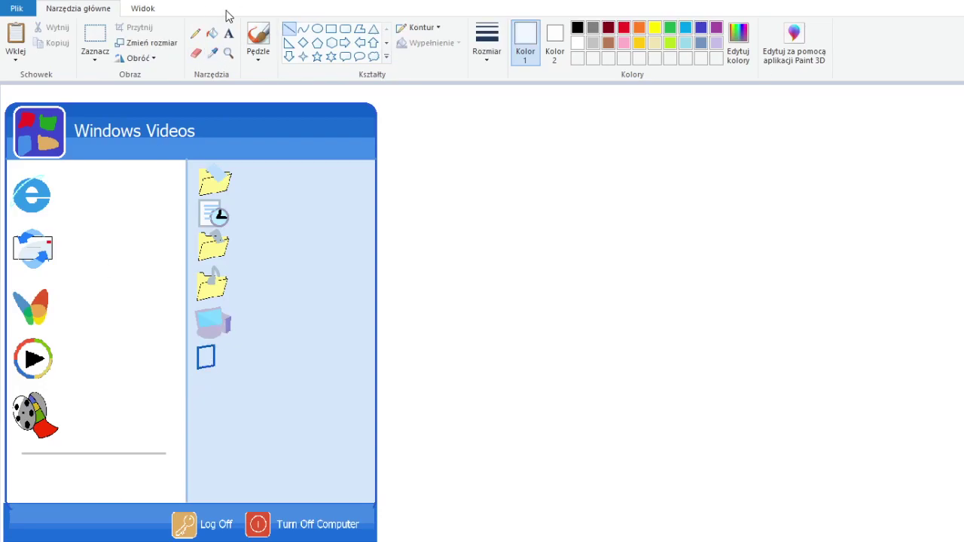
click(212, 34)
Step: Draw the round help icon and fill it blue
click(213, 53)
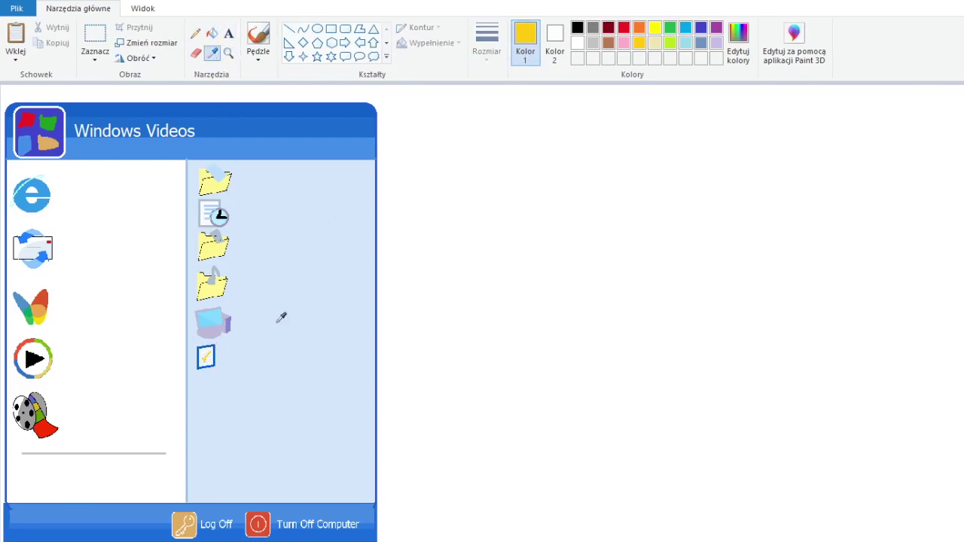
click(211, 356)
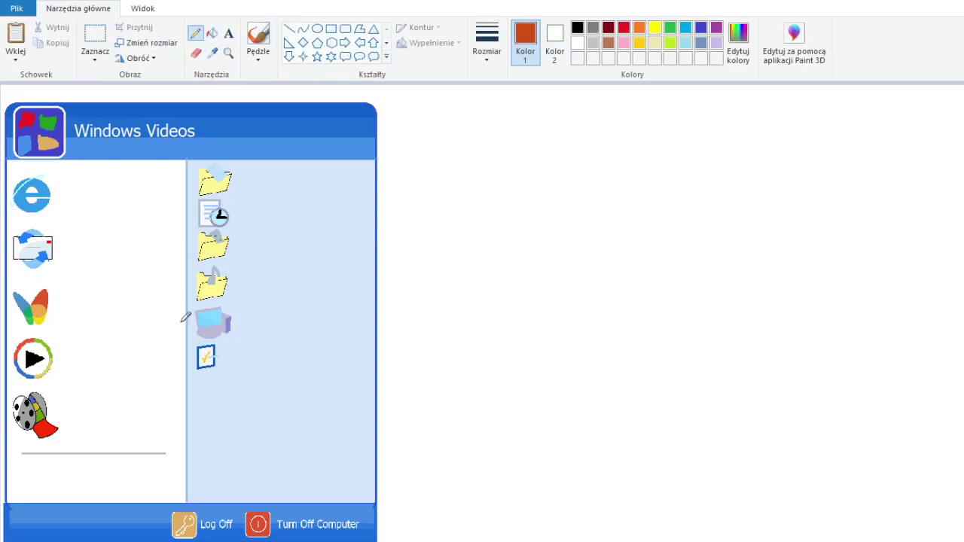
click(317, 29)
click(577, 43)
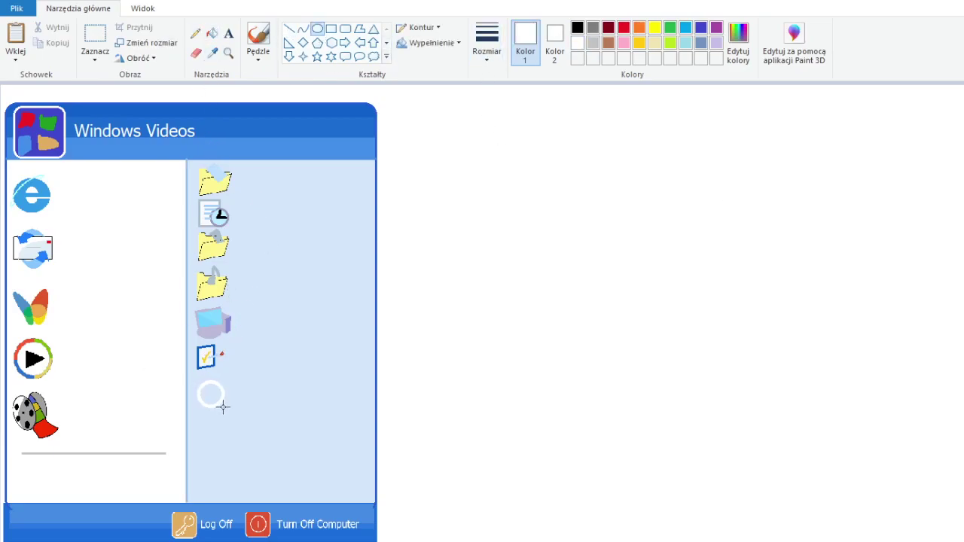
click(213, 33)
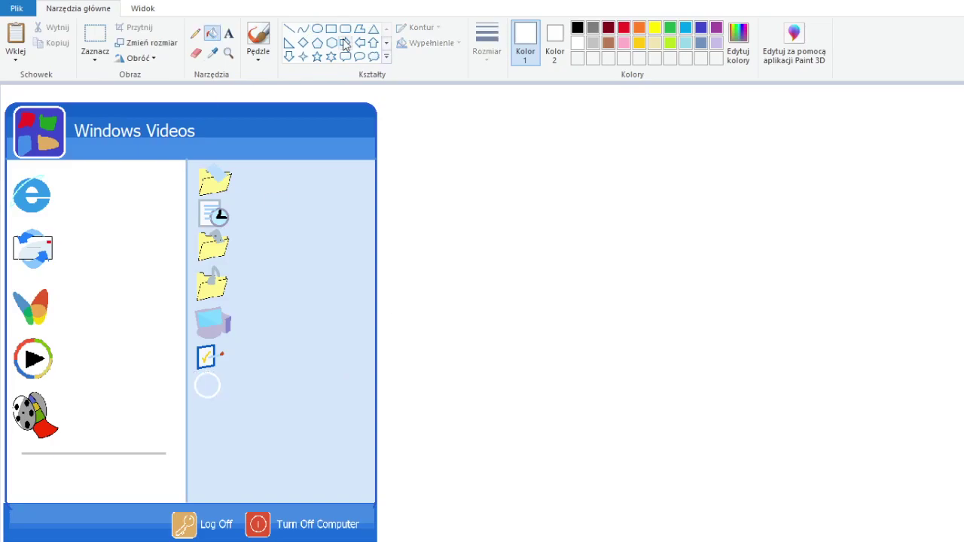
click(207, 385)
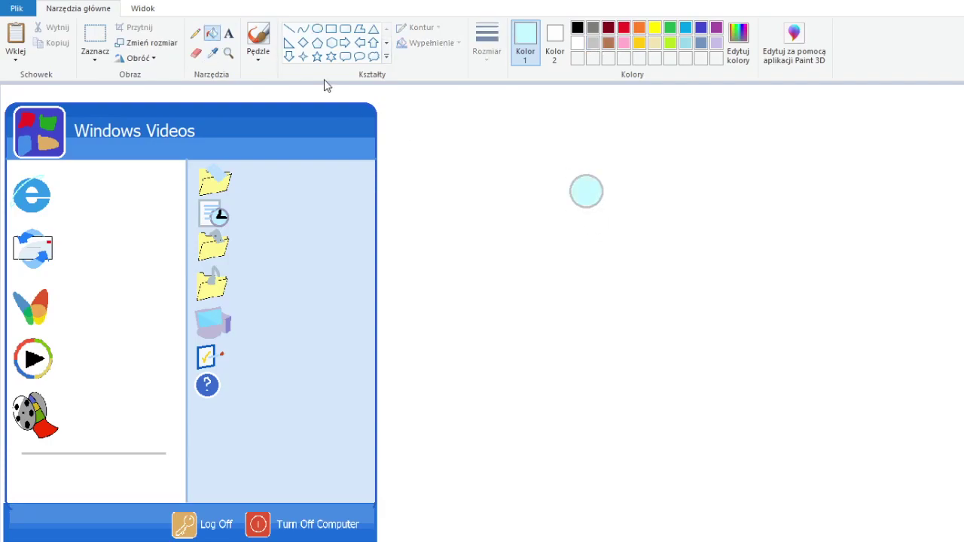
Step: Give the magnifier a brown handle and move it below the help icon
click(289, 28)
drag(552, 220, 576, 203)
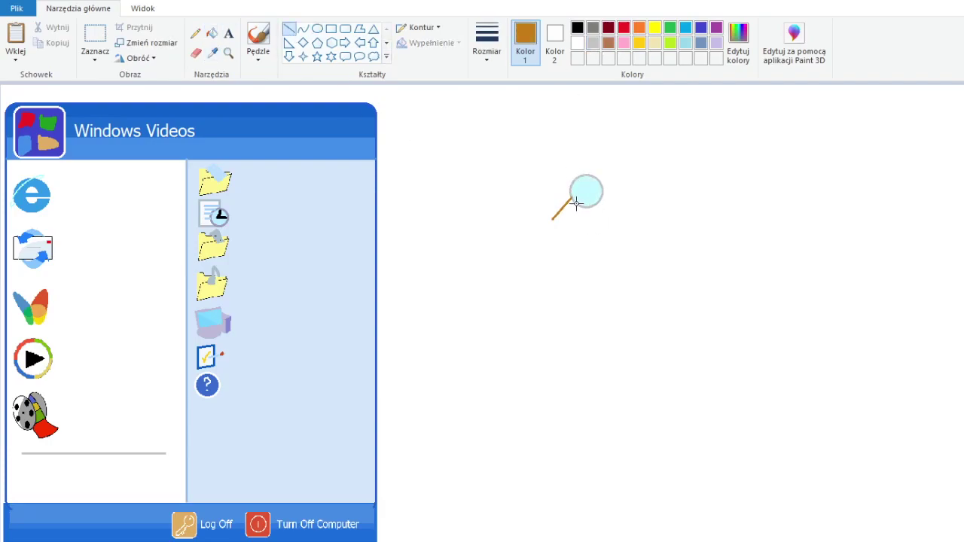
click(95, 37)
drag(539, 148, 626, 233)
mouse_move(579, 188)
mouse_down()
mouse_move(223, 427)
mouse_move(215, 420)
mouse_up()
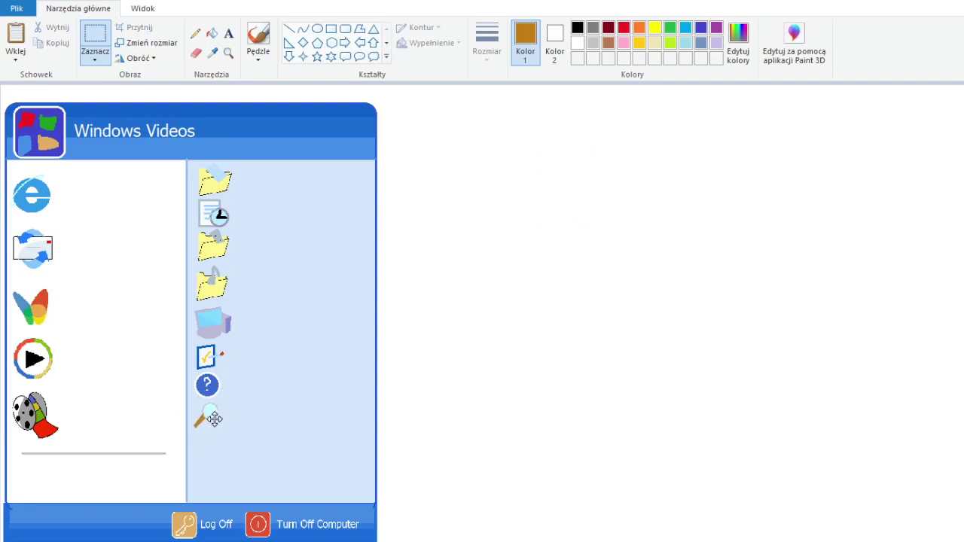
Step: Draw a blue window outline with a blue-filled title bar
click(331, 28)
click(577, 28)
click(701, 28)
drag(585, 224, 678, 284)
drag(585, 223, 678, 235)
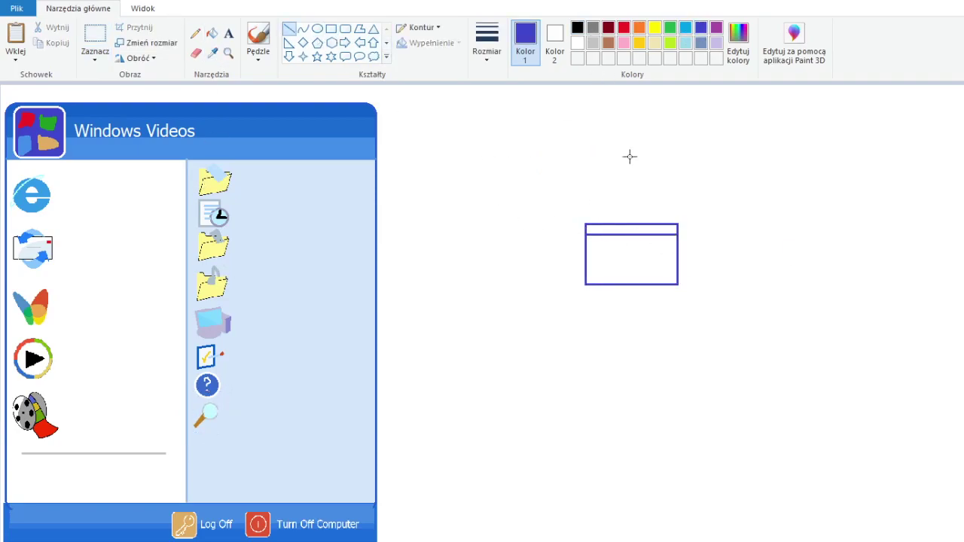
click(212, 33)
click(631, 229)
Step: Fill the window body beige with a grey inner box, then move it below the magnifier
click(213, 53)
click(492, 180)
click(631, 260)
drag(598, 250, 667, 266)
click(95, 37)
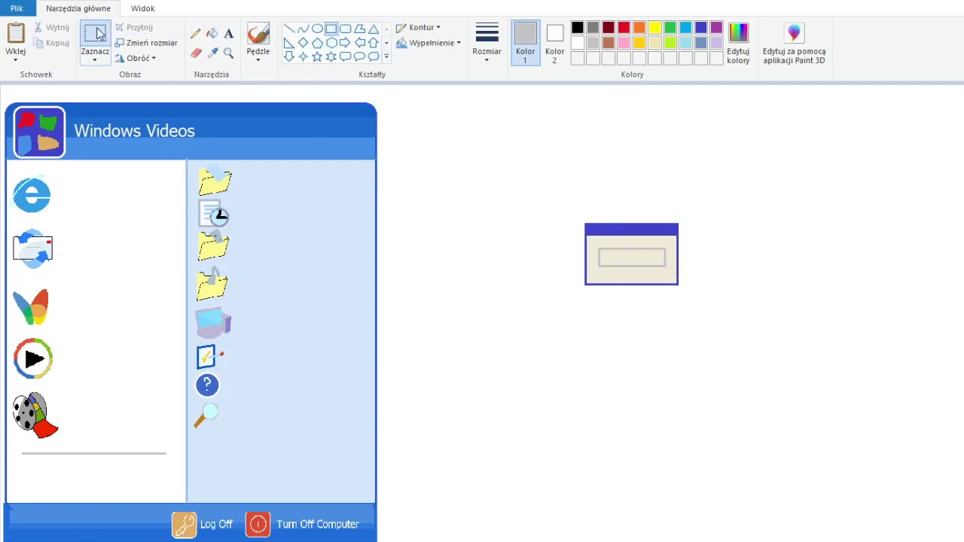
mouse_move(523, 189)
mouse_down()
mouse_move(721, 318)
mouse_move(563, 235)
mouse_up()
drag(543, 215, 204, 447)
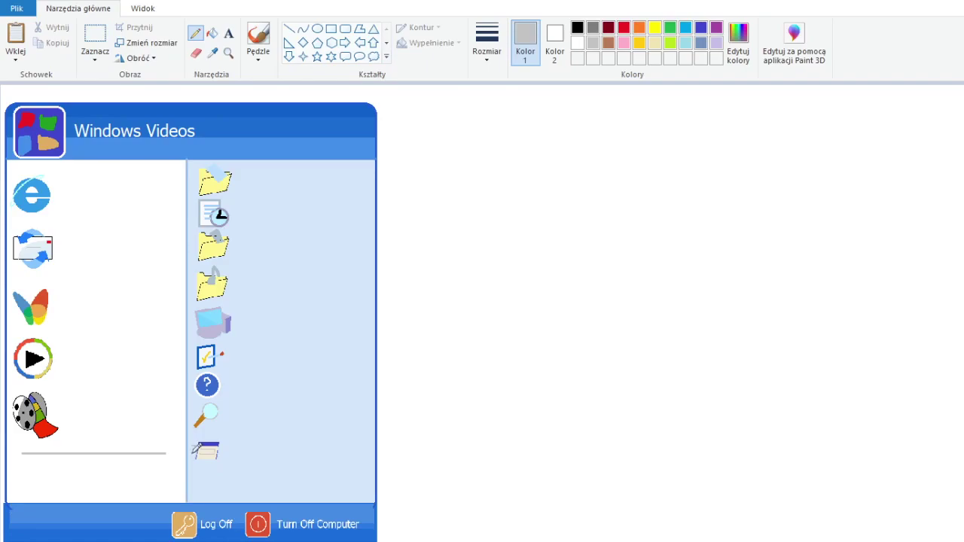
Step: Draw a green-filled triangular arrow below the separator line
click(289, 28)
click(212, 53)
click(22, 309)
mouse_move(125, 465)
mouse_down()
mouse_move(125, 490)
mouse_move(148, 478)
mouse_up()
drag(147, 477, 125, 465)
click(212, 33)
click(133, 478)
Step: Add the bold 'All Programs' label beside the green arrow
click(229, 33)
click(24, 466)
text(All)
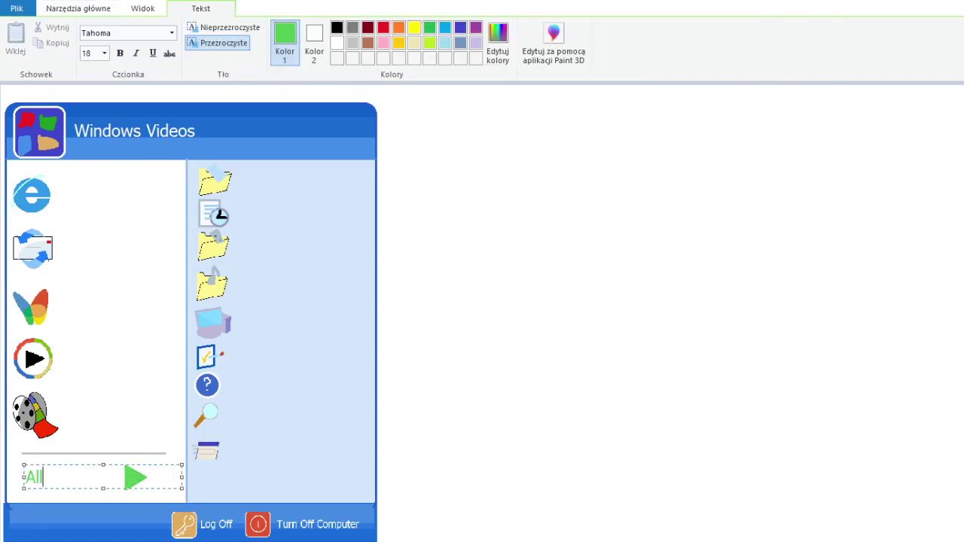
text( pr)
key(ctrl+a)
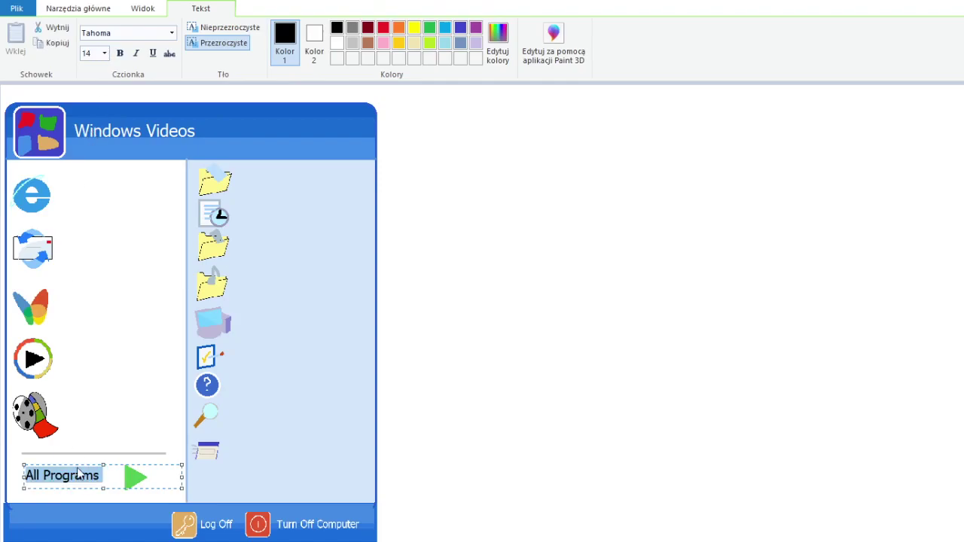
click(119, 53)
click(93, 407)
Step: Add a bold 'Internet' label beside the Internet Explorer icon
click(52, 186)
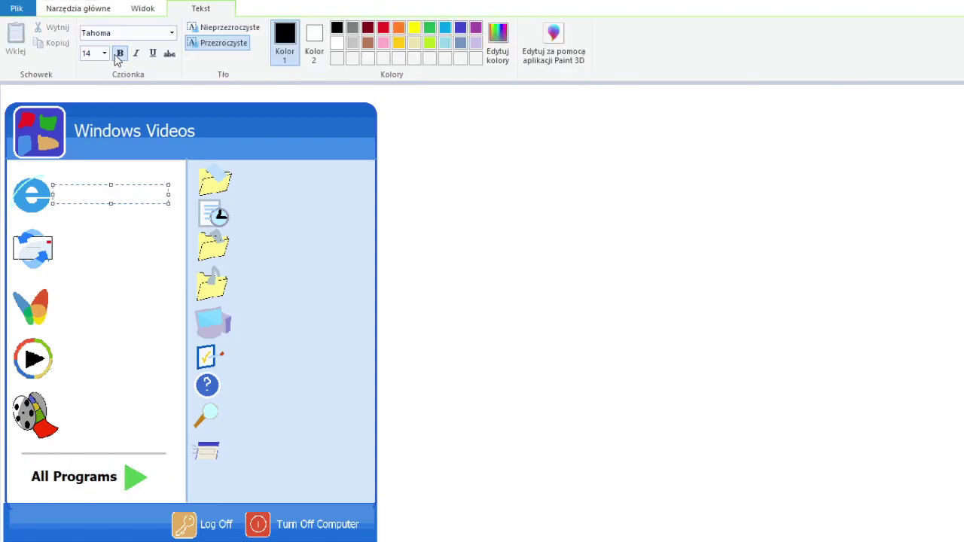
text(Internet)
key(ctrl+a)
click(118, 53)
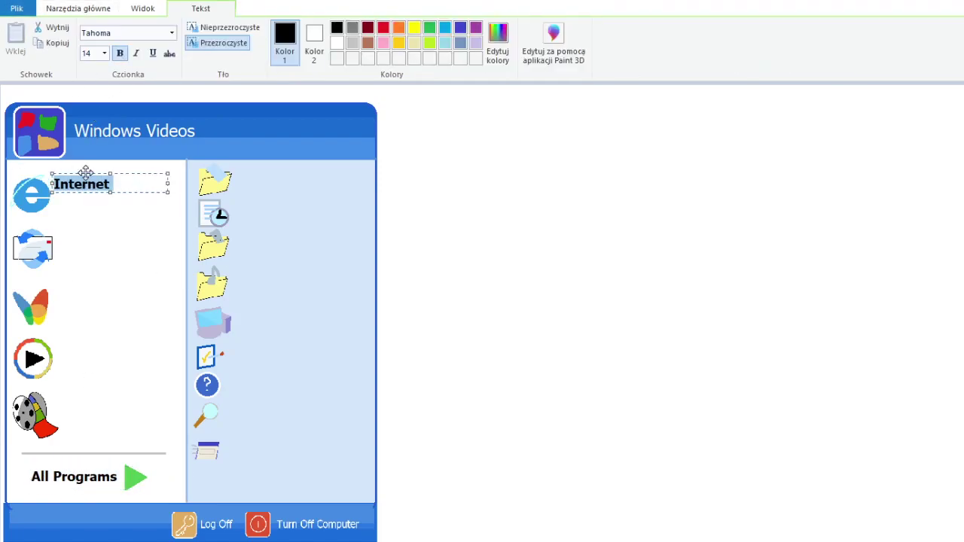
click(67, 271)
click(60, 228)
Step: Label the e-mail icon 'E-mail' with a second line beneath it
text(E-mail)
click(63, 206)
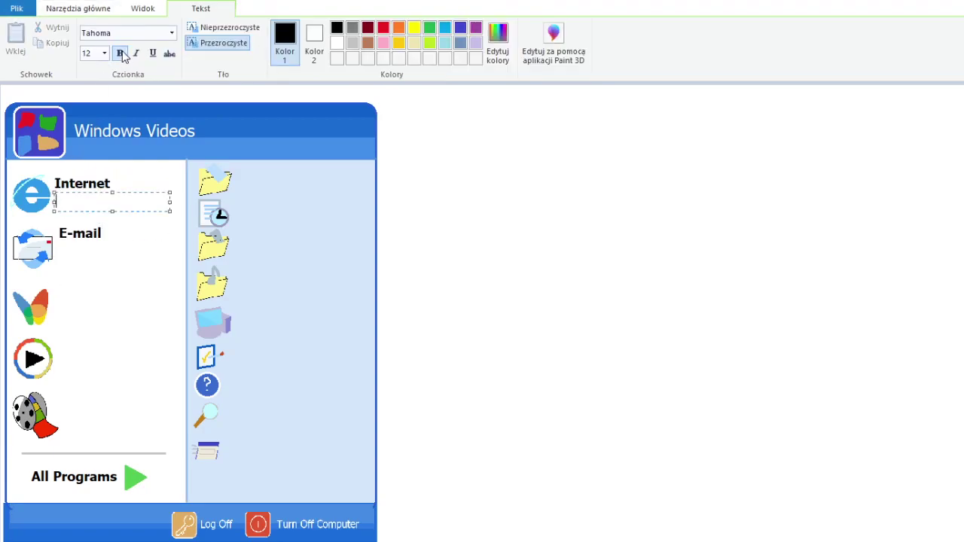
text(Internet Explor)
click(60, 248)
text(Outlook)
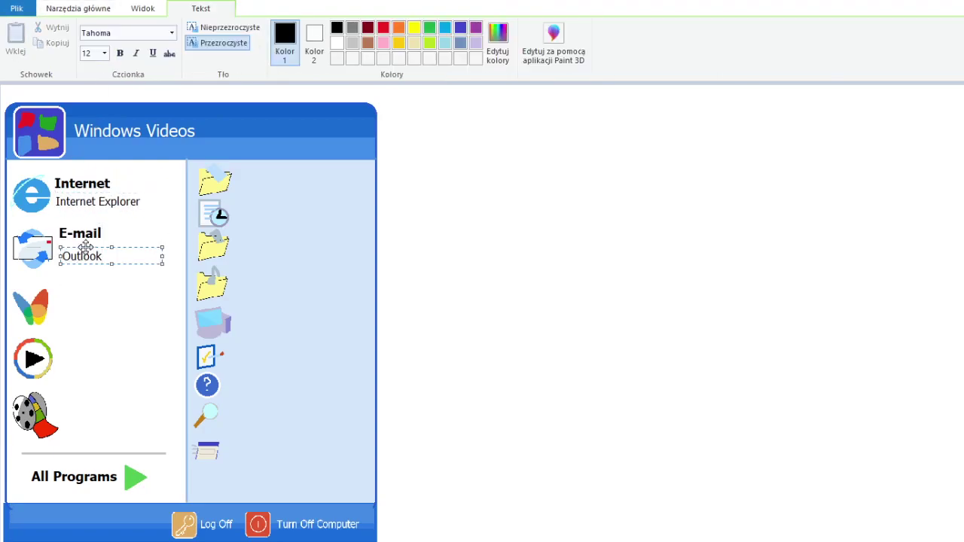
Step: Label the MSN Explorer and Windows Media Player icons
click(53, 299)
text(MSN Explorer)
click(56, 357)
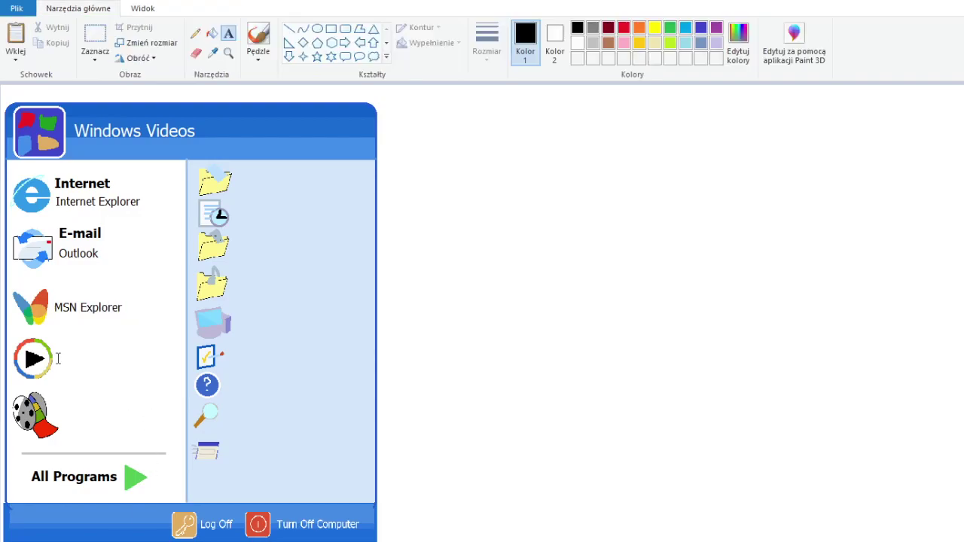
text(Windows Media Player)
drag(158, 365, 190, 366)
click(59, 406)
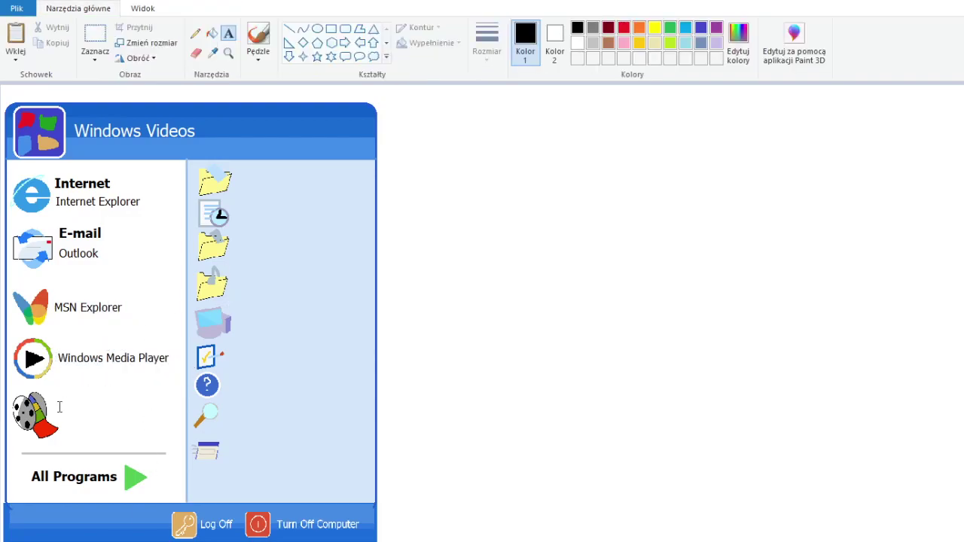
Step: Type 'Windows Movie Maker', then label the top folders My Documents and My Recent Documents
text(Windows Movie Maker)
drag(161, 416, 190, 416)
click(232, 175)
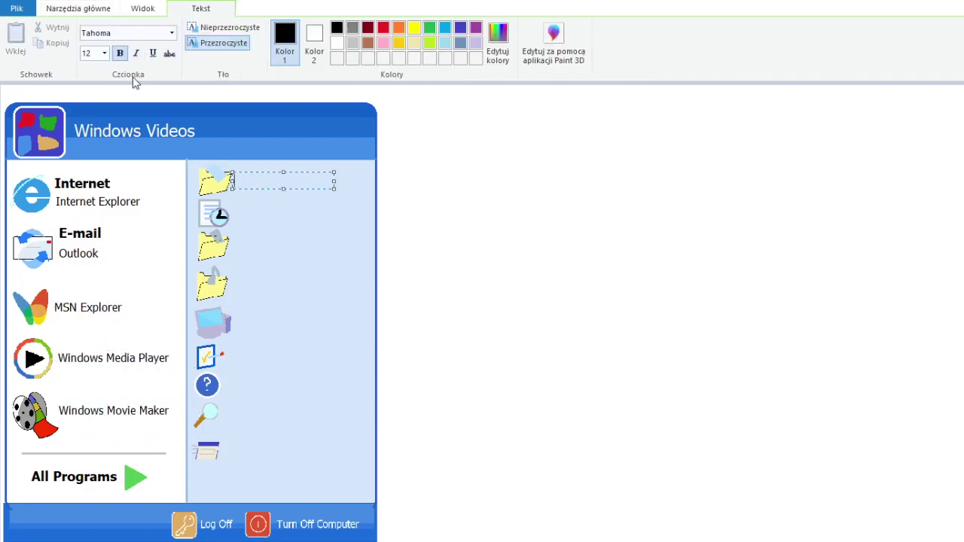
scroll(104, 52, up, 1)
text(My Documents)
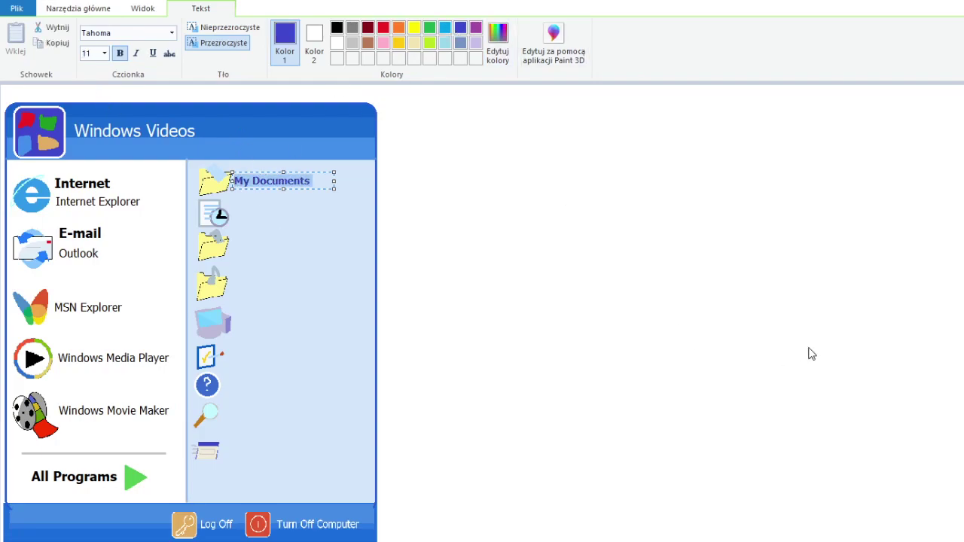
click(232, 205)
text(cent Documents)
Step: Label the third folder My Pictures, the fourth folder, and the monitor 'My Computer'
click(230, 240)
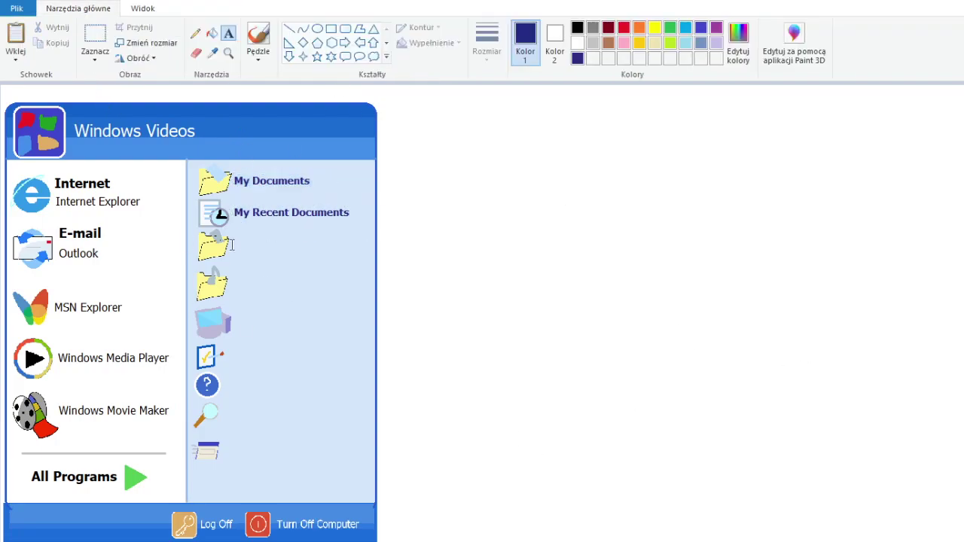
text(My Pictures)
click(232, 281)
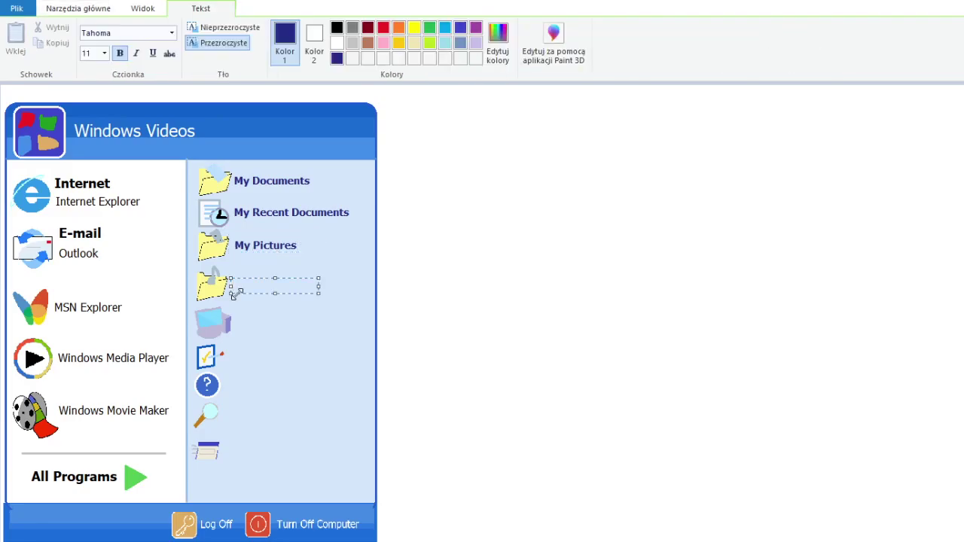
text(My Music)
click(232, 315)
text(My Computer)
Step: Label the lower icons Control Panel, Help and Support, Search and 'Run...'
click(231, 347)
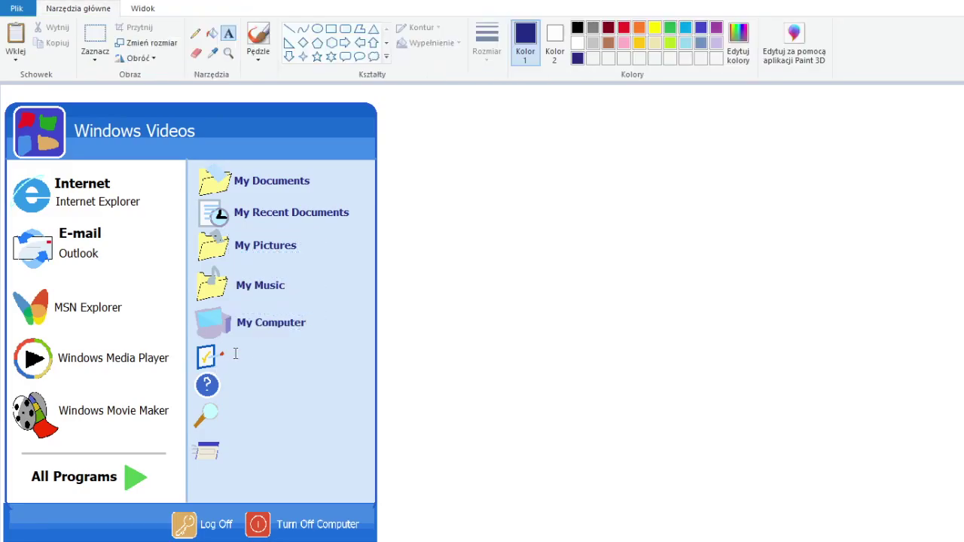
text(el)
click(229, 376)
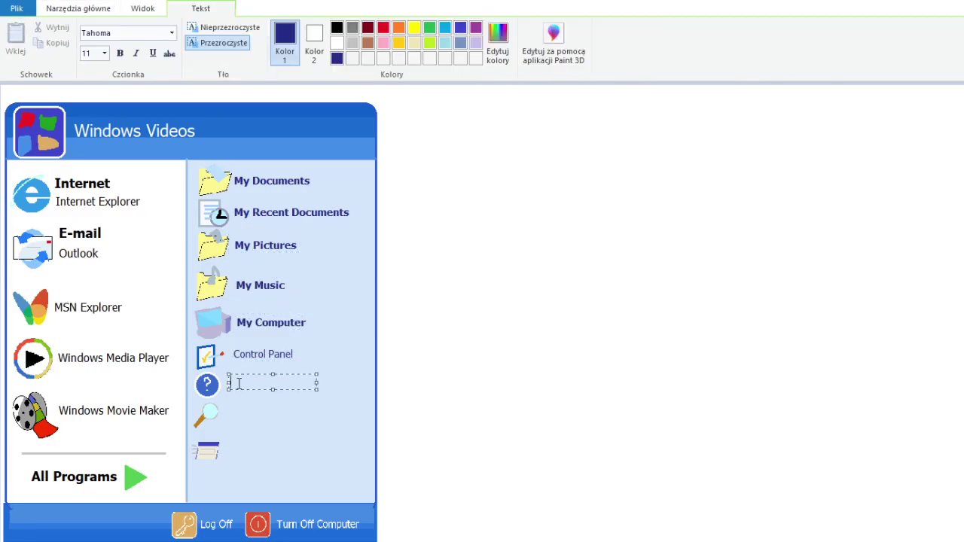
text(Help and Support)
click(228, 400)
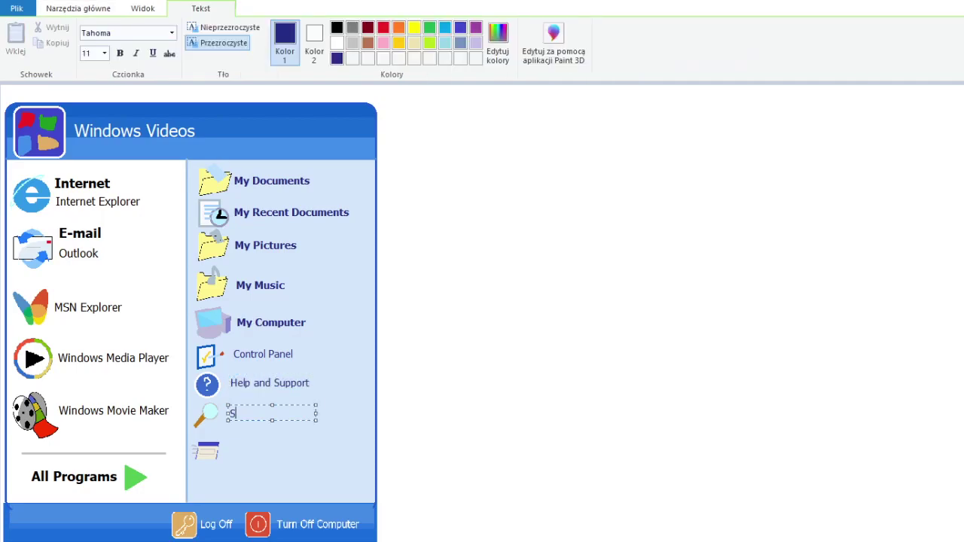
text(Search)
click(229, 443)
text(Run...)
click(360, 207)
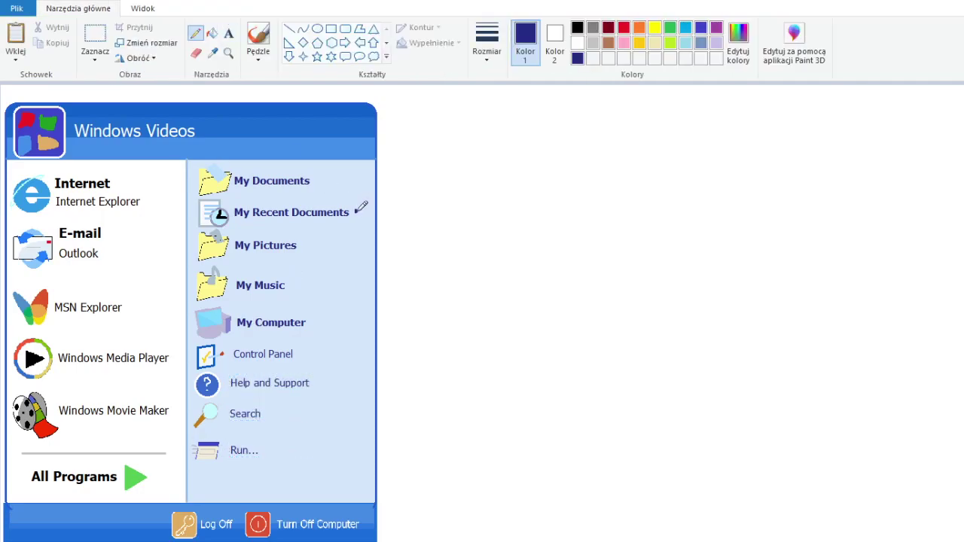
Step: Switch to light cyan, then move the whole start menu drawing to the canvas centre
click(684, 28)
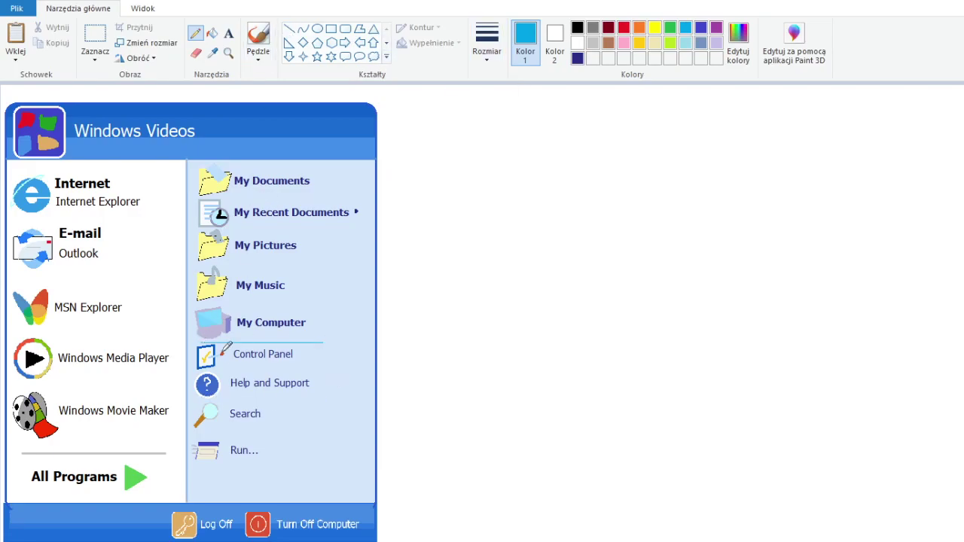
click(95, 36)
key(ctrl+a)
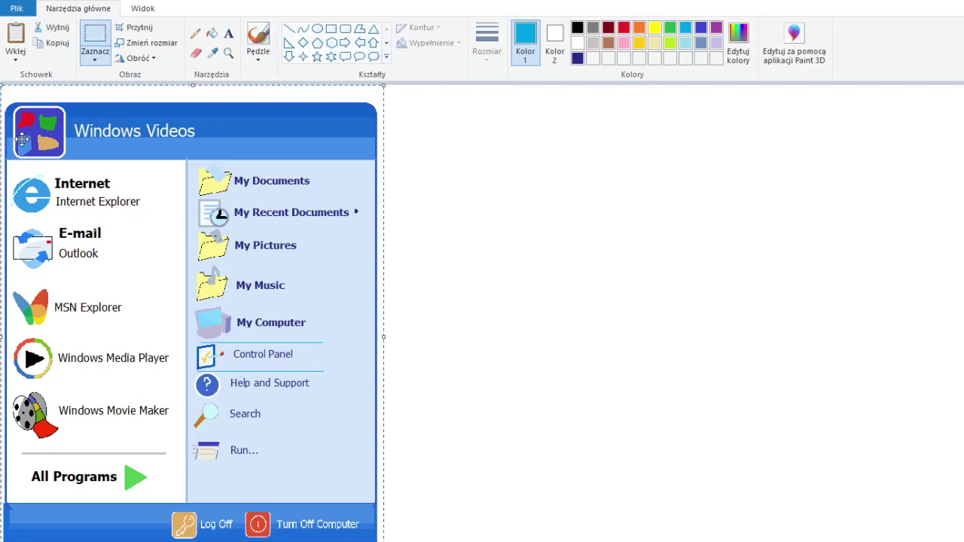
drag(382, 334, 711, 333)
key(Escape)
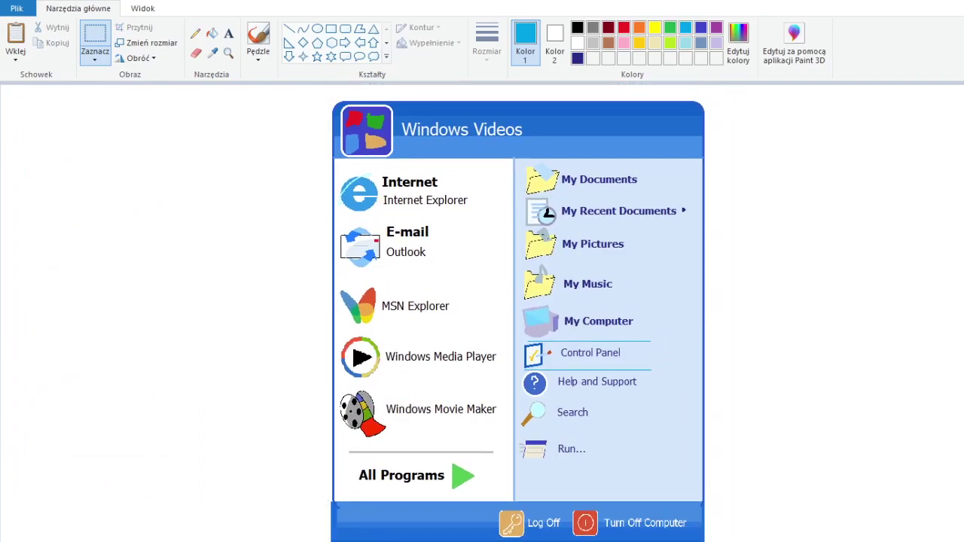